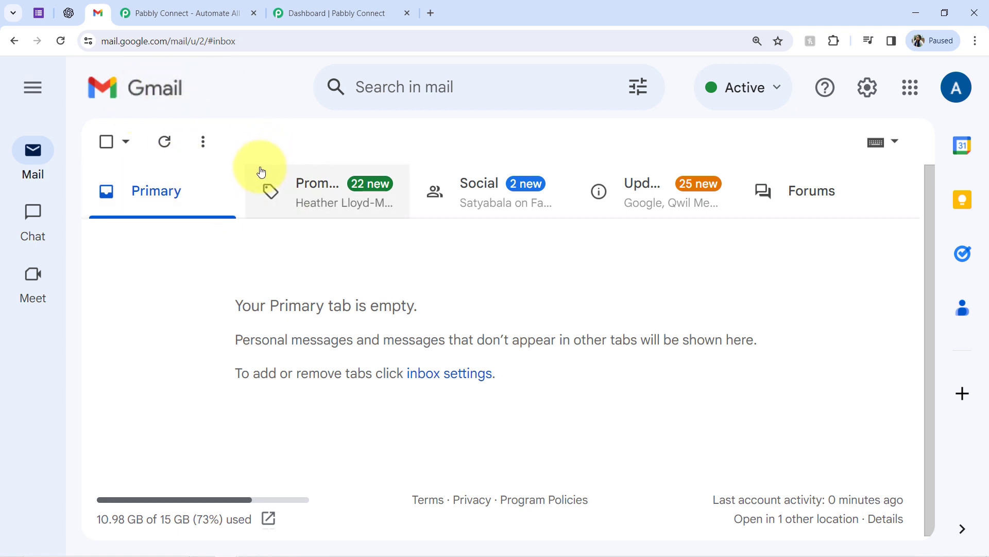
# Look over the OpenAI platform, the Gmail inbox, and the Pabbly Connect landing page and dashboard
pyautogui.click(45, 10)
pyautogui.click(64, 12)
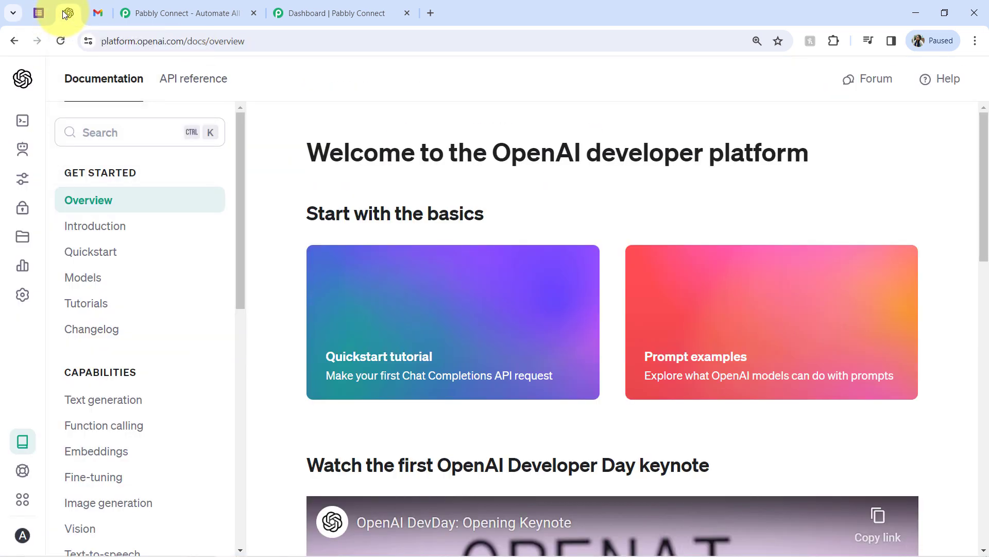
pyautogui.click(97, 12)
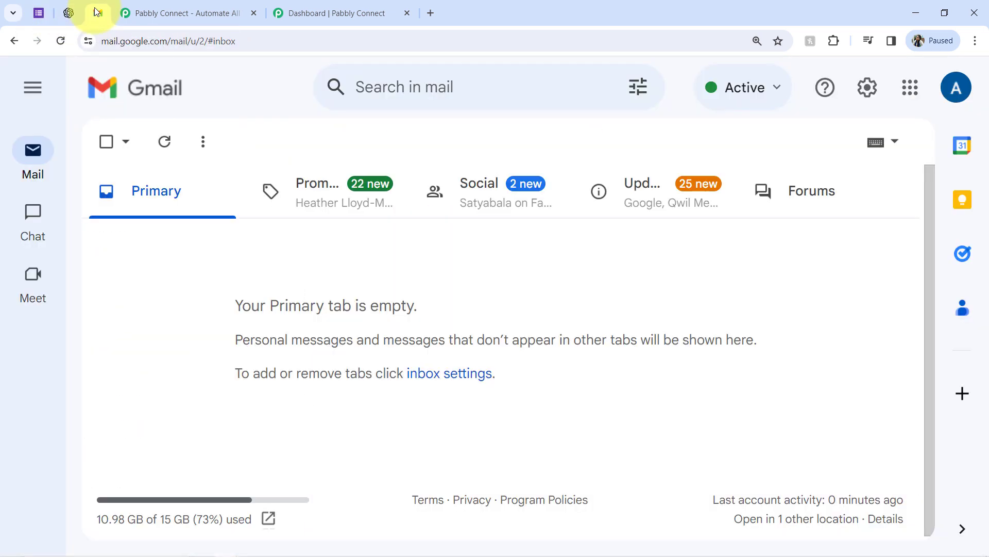
pyautogui.click(140, 13)
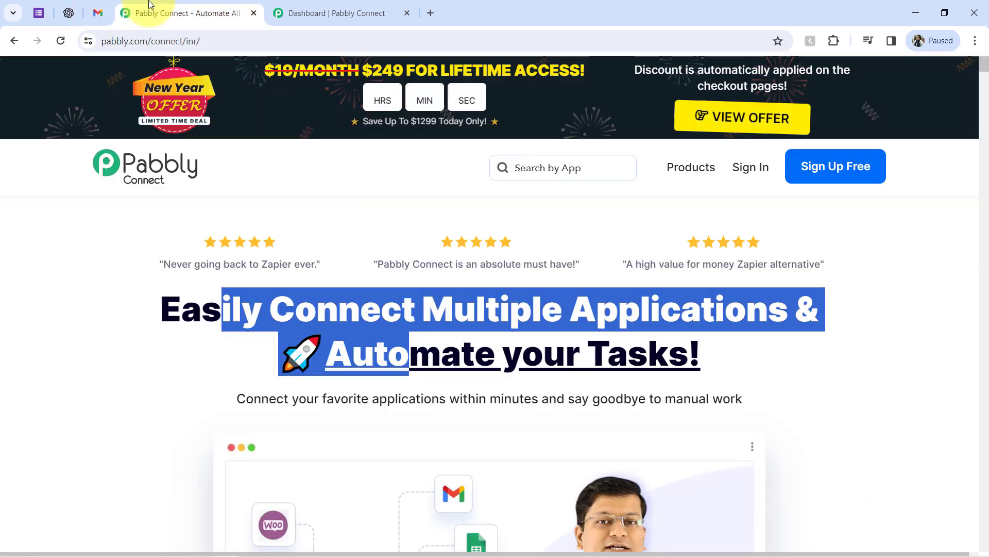
pyautogui.moveTo(129, 41); pyautogui.dragTo(222, 41)
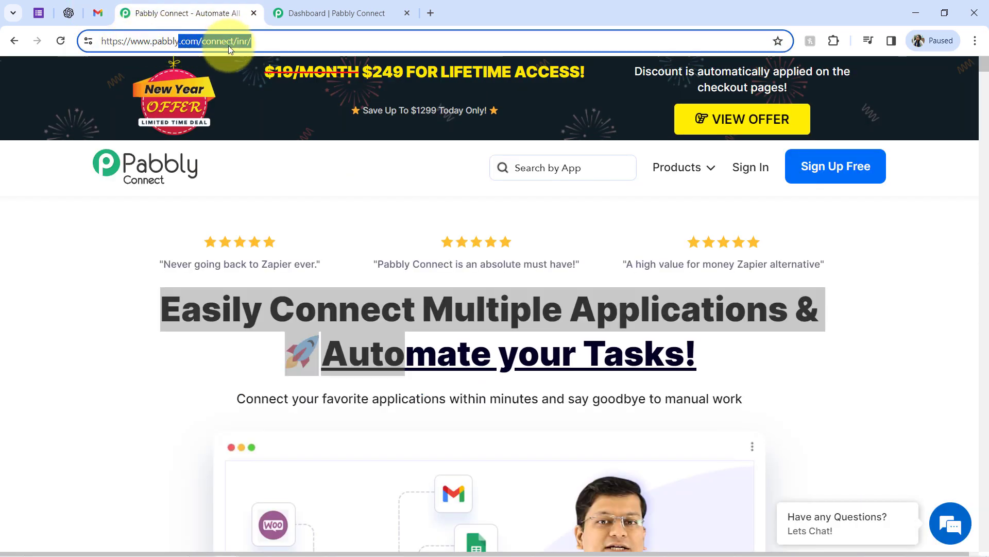
pyautogui.click(225, 316)
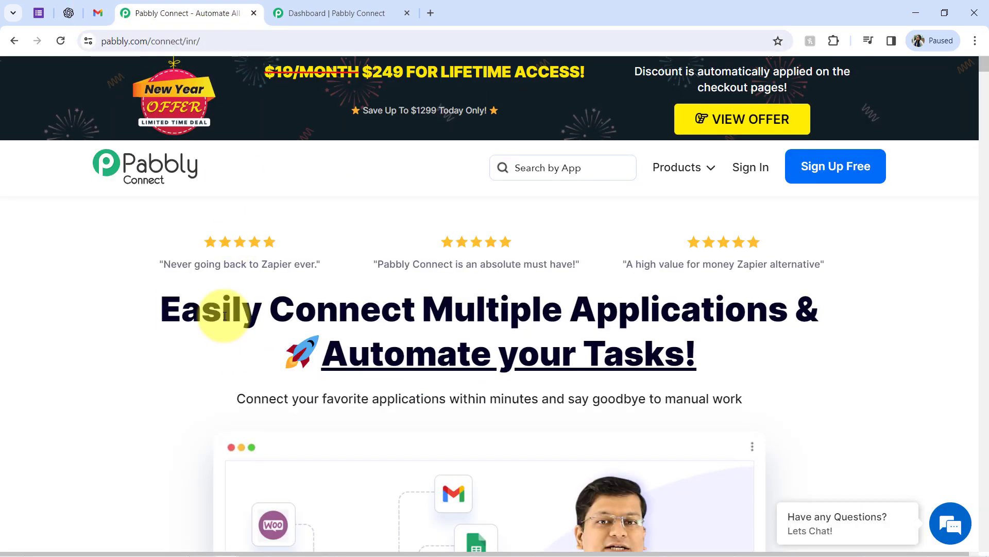
pyautogui.doubleClick(480, 309)
pyautogui.click(645, 310)
pyautogui.doubleClick(646, 310)
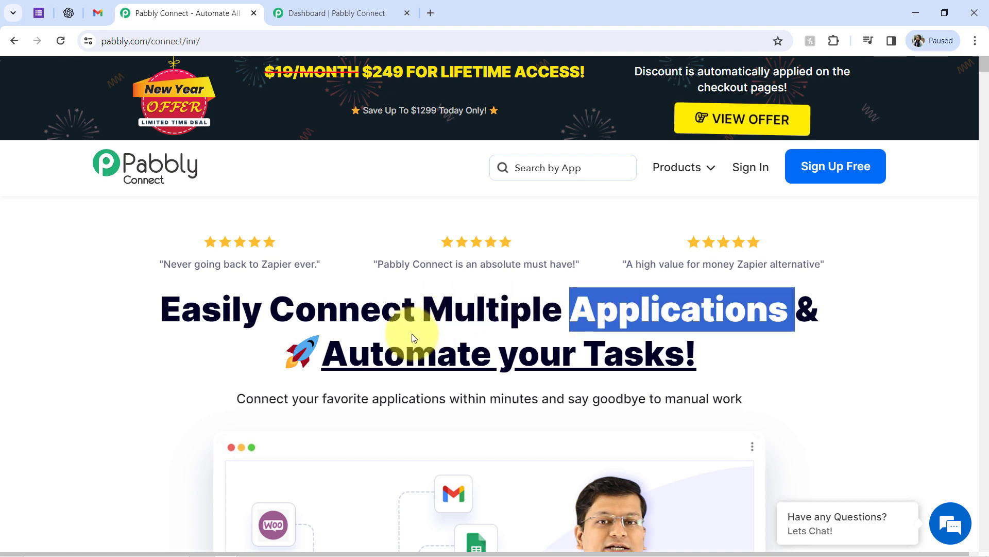
pyautogui.moveTo(385, 353); pyautogui.dragTo(706, 374)
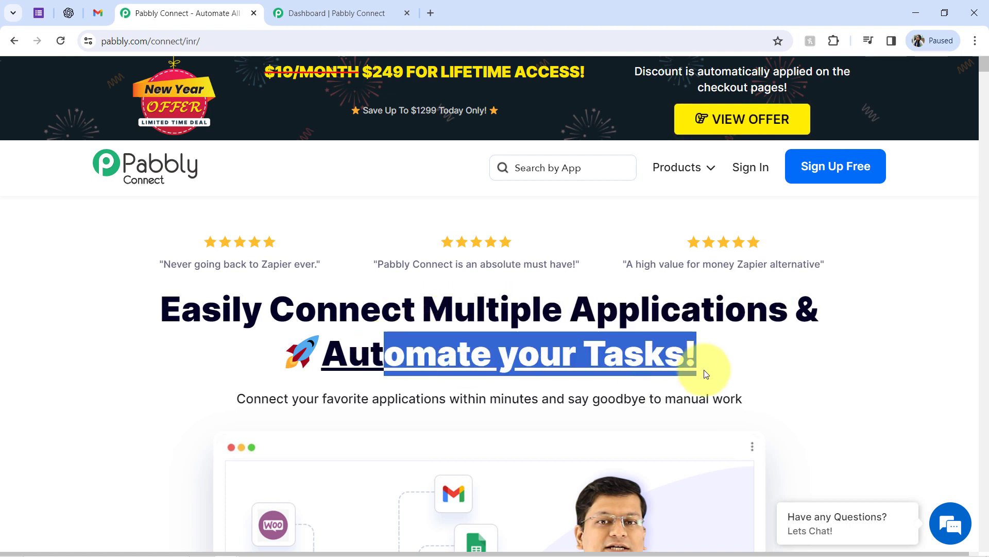
pyautogui.click(291, 13)
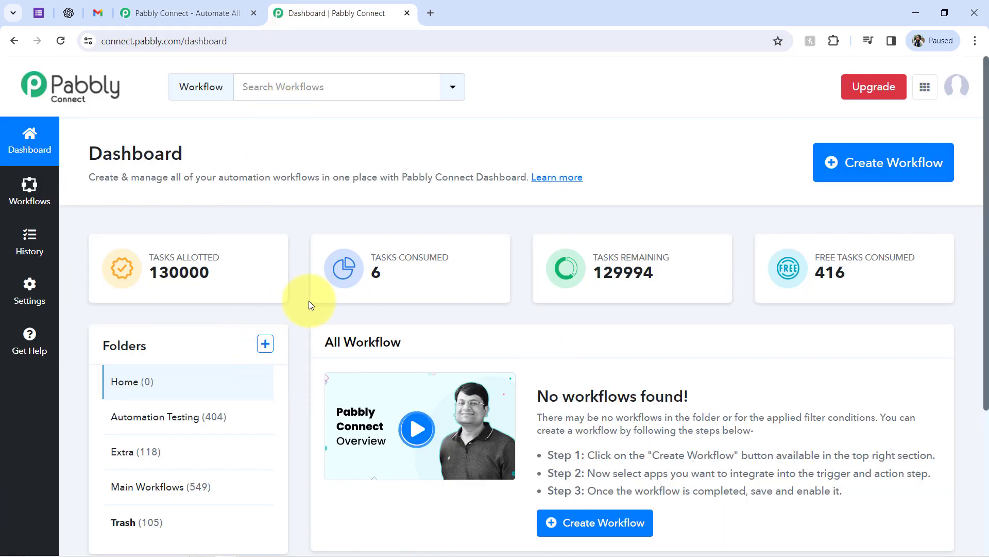
pyautogui.click(197, 16)
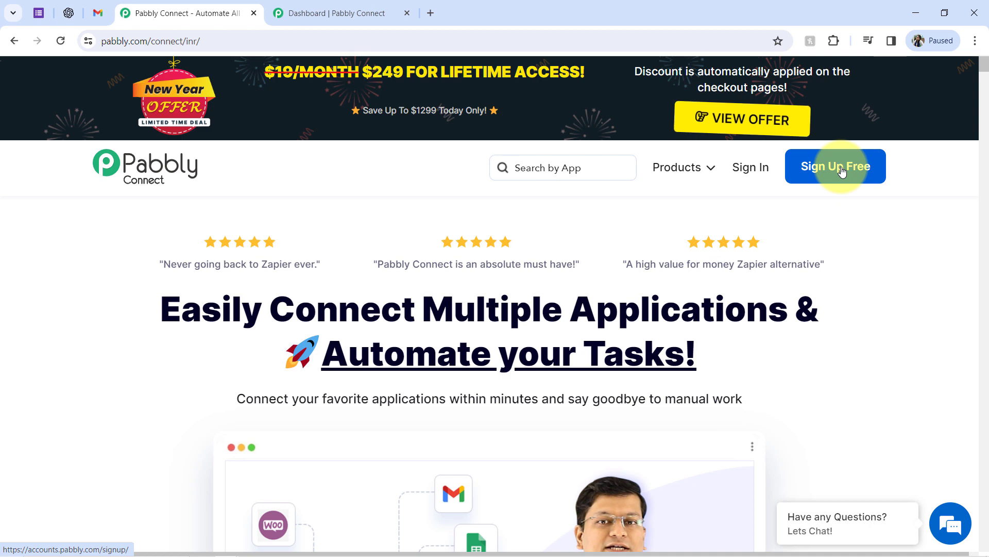
# From the Pabbly Connect dashboard, start a new workflow named "Automate Grammar Correction with OpenAI & Google Forms"
pyautogui.click(309, 10)
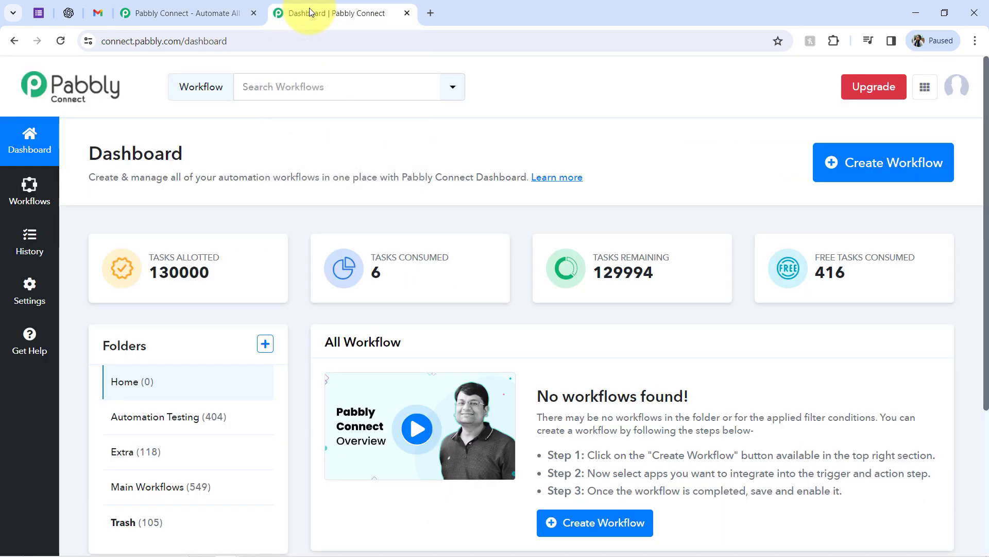
pyautogui.doubleClick(119, 151)
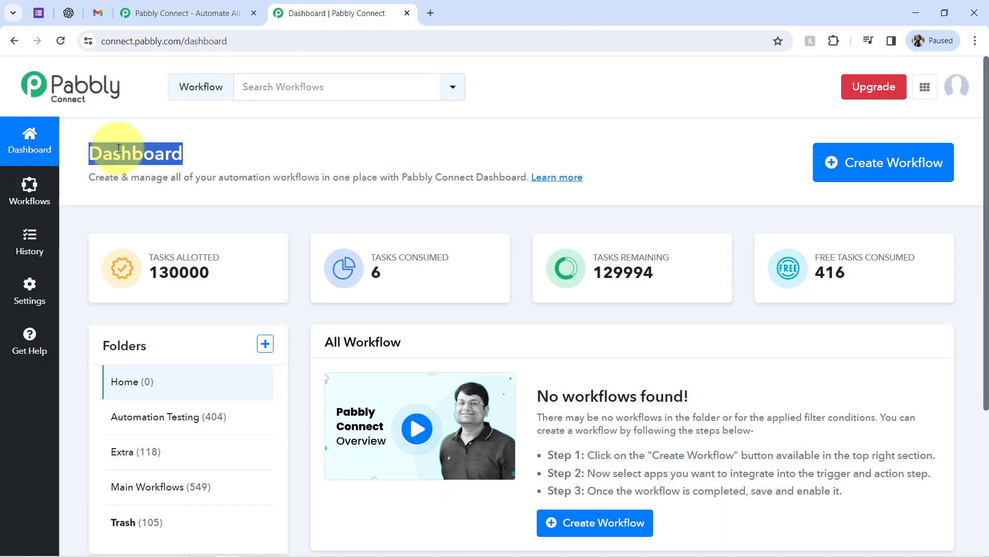
pyautogui.click(847, 157)
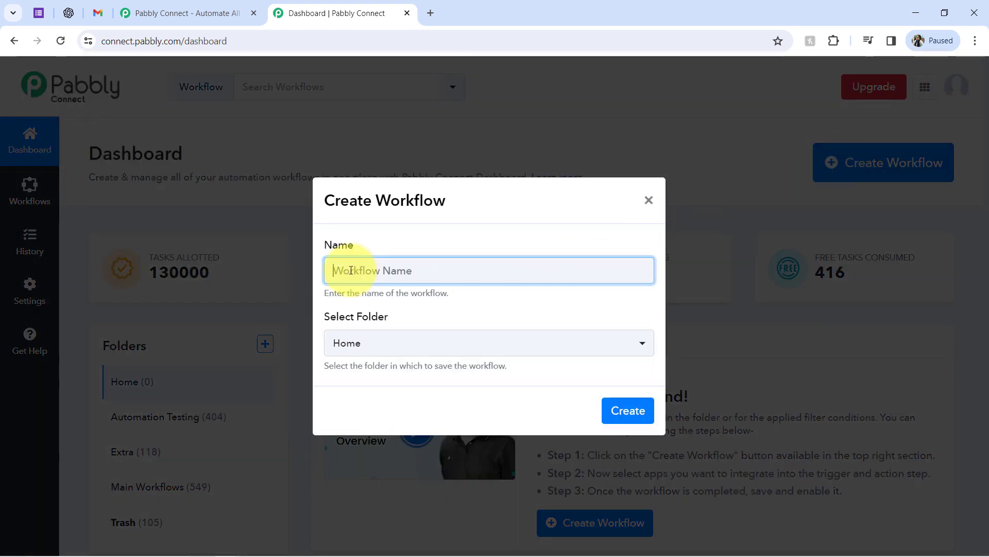
pyautogui.write('Automate Grammar Correction with OpenAI in Google Forms')
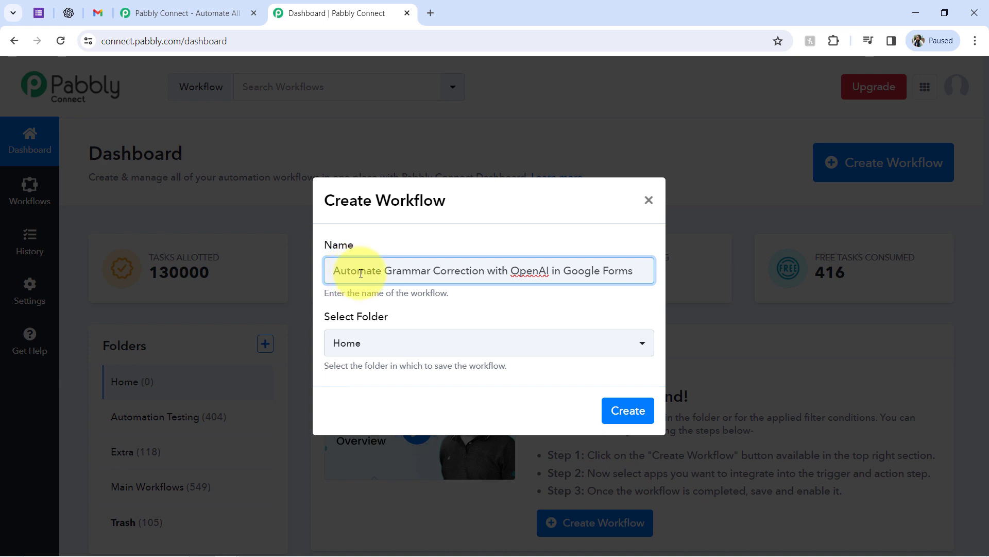
pyautogui.moveTo(361, 273); pyautogui.dragTo(581, 273)
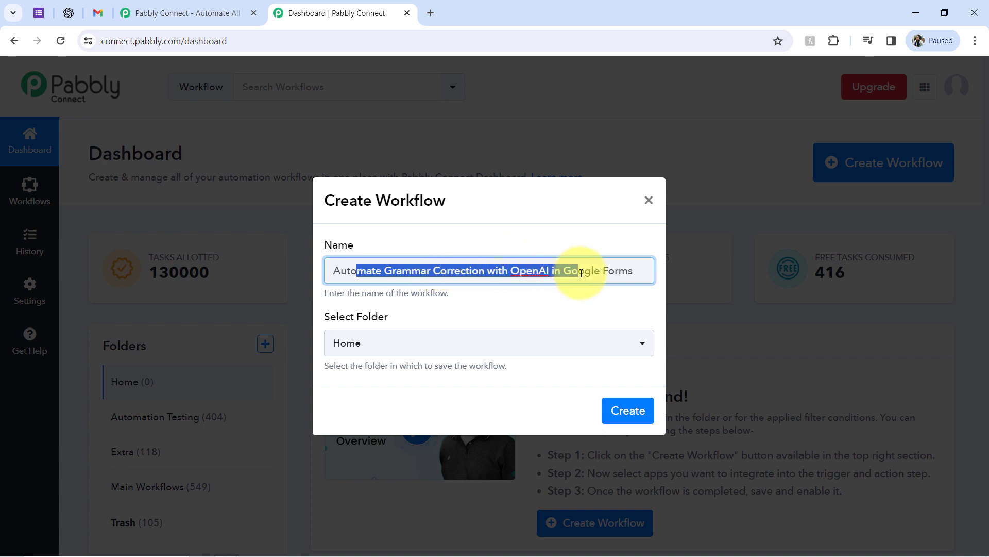
pyautogui.doubleClick(558, 271)
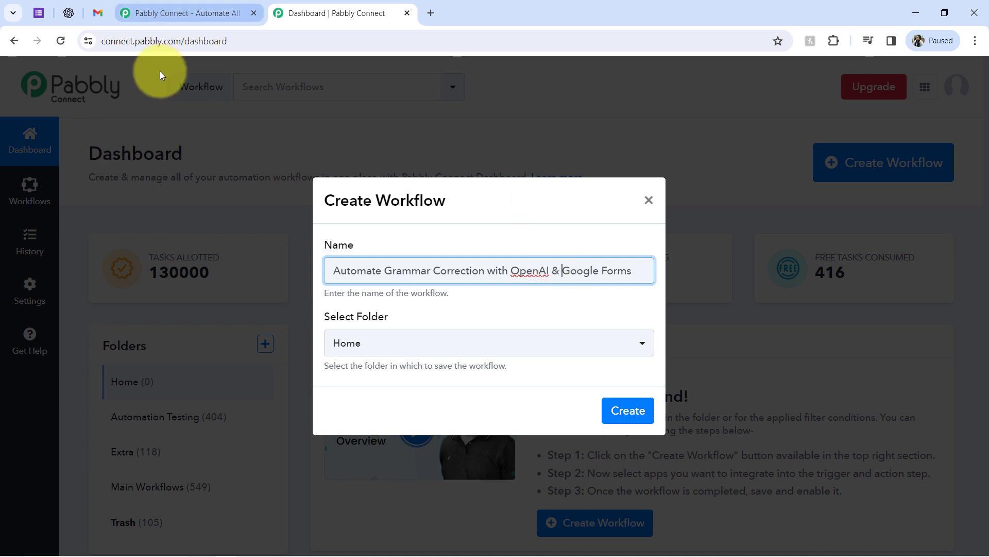
# Assign the new workflow to the Main Workflows folder and create it
pyautogui.click(387, 349)
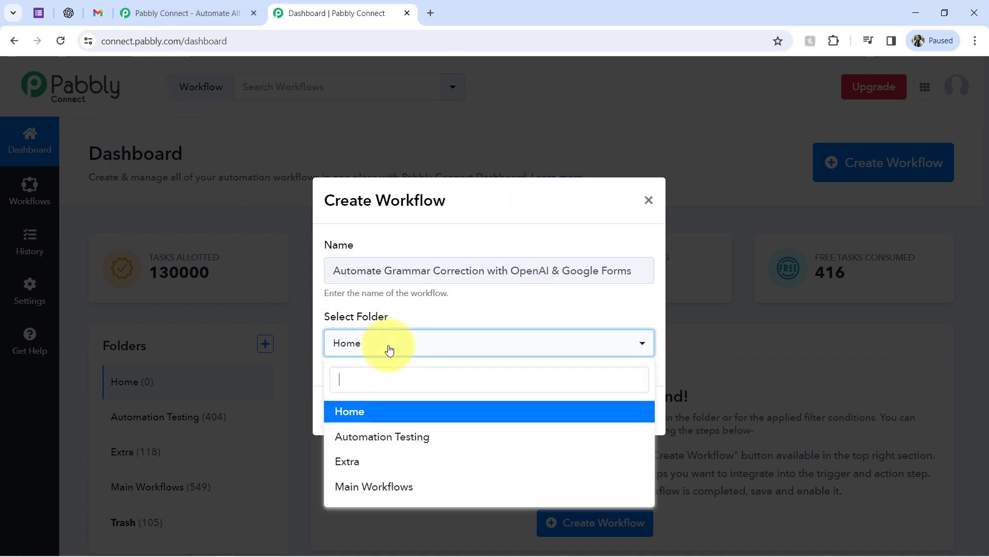
pyautogui.click(347, 486)
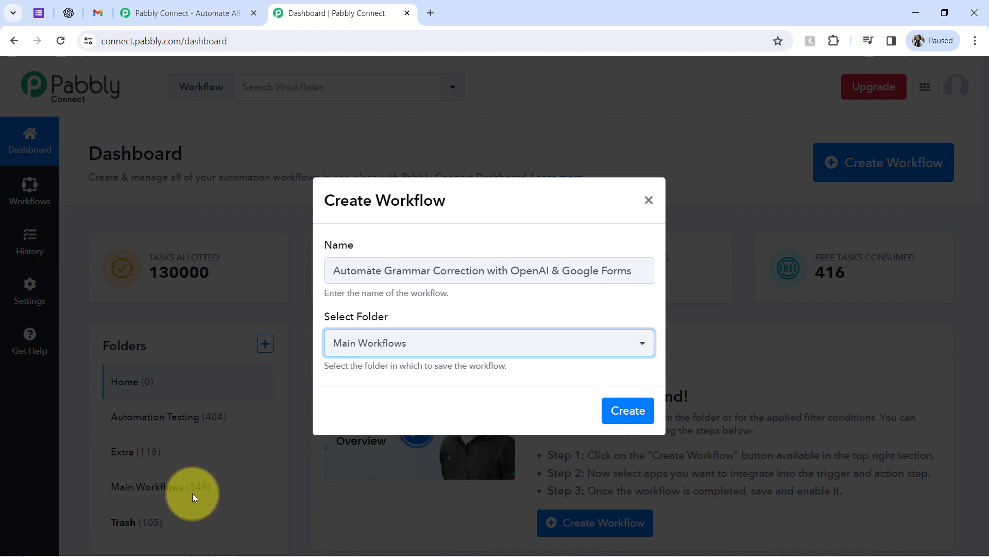
pyautogui.click(625, 410)
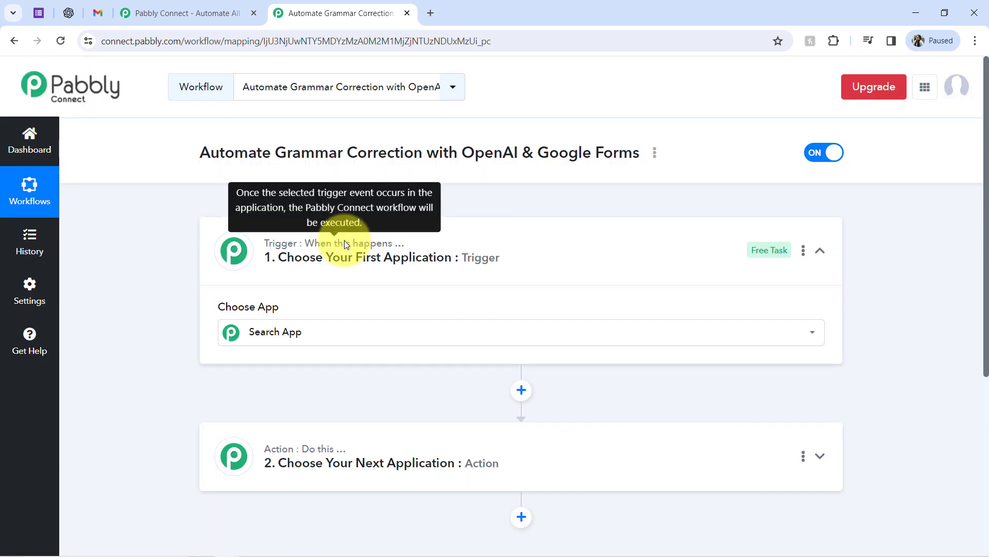
# Choose Google Forms as the workflow's trigger application
pyautogui.click(343, 241)
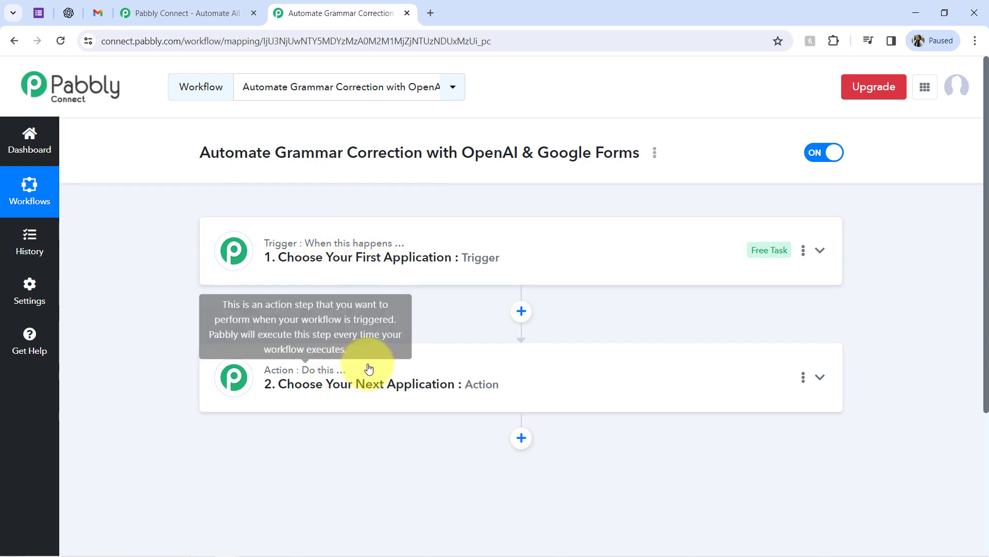
pyautogui.click(456, 275)
pyautogui.tripleClick(324, 161)
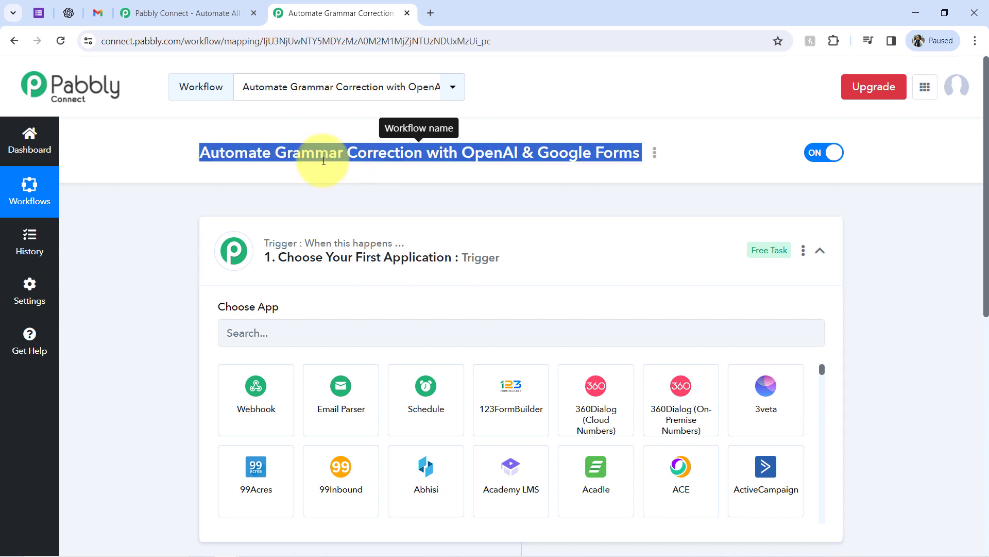
pyautogui.click(278, 336)
pyautogui.write('f')
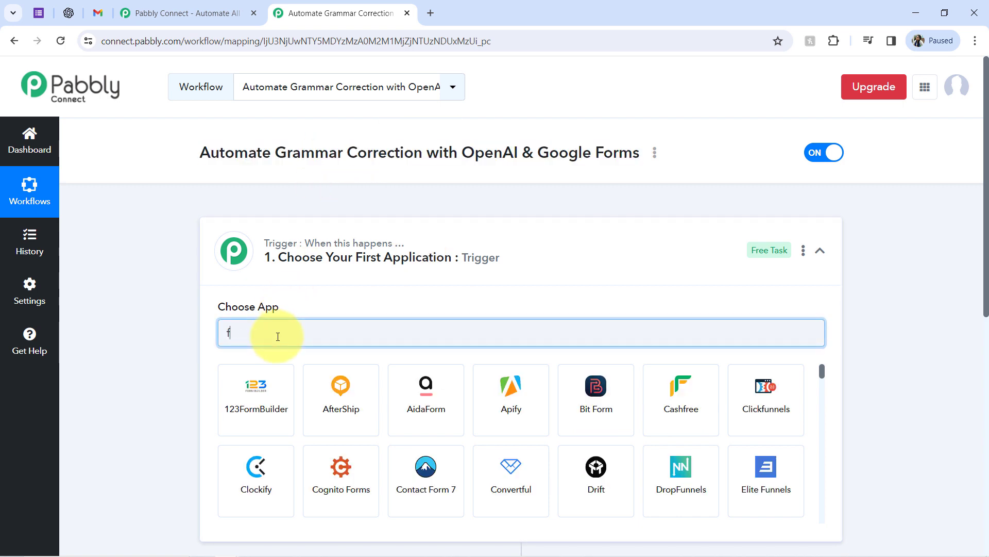
pyautogui.write('orms')
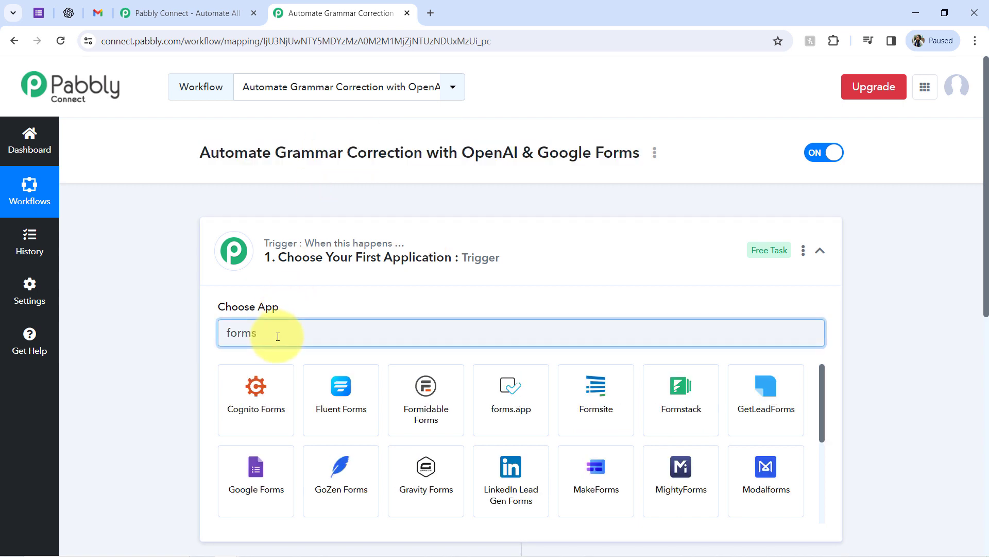
pyautogui.click(229, 475)
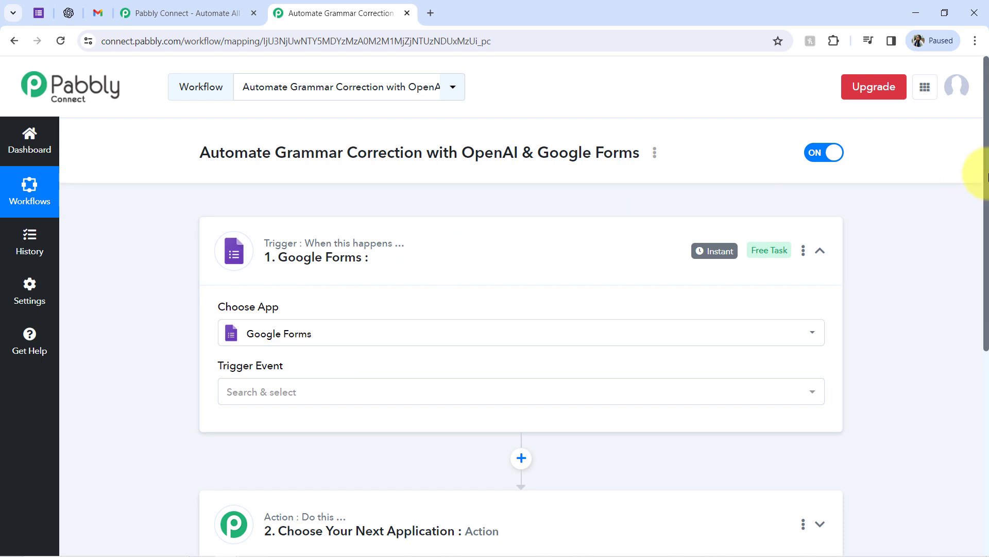
# Choose OpenAI (ChatGPT, DALL-E) as the application for the first action step
pyautogui.moveTo(985, 177); pyautogui.dragTo(987, 344)
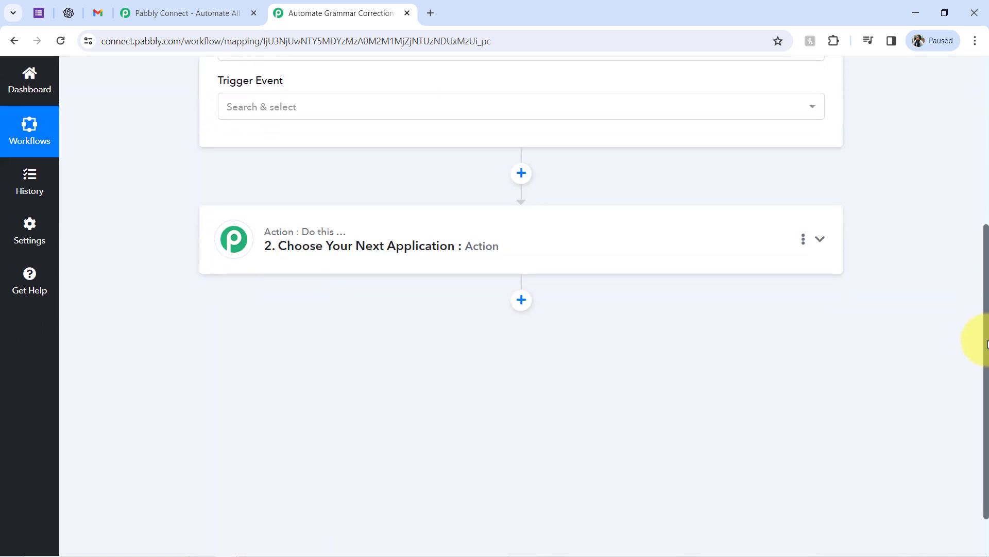
pyautogui.click(411, 260)
pyautogui.write('open')
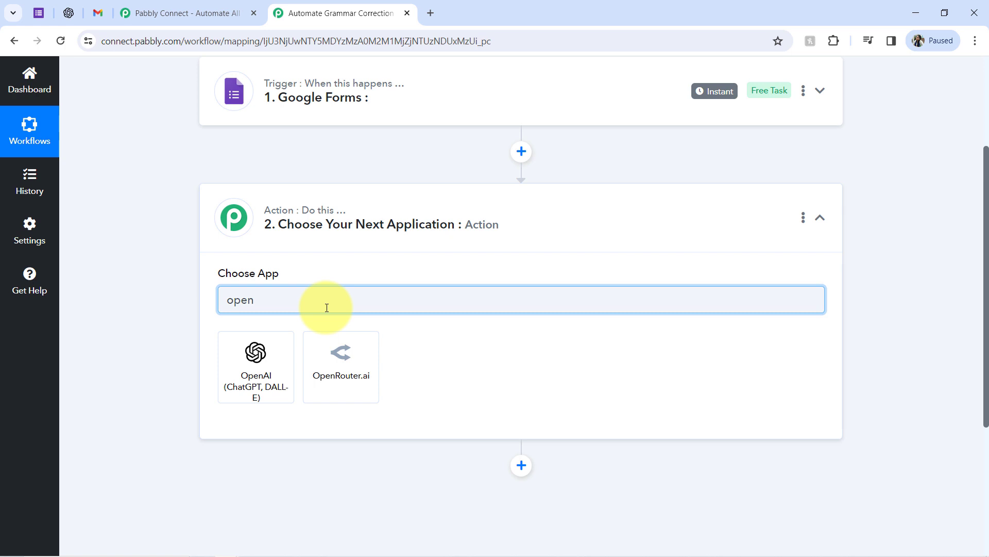
pyautogui.click(264, 392)
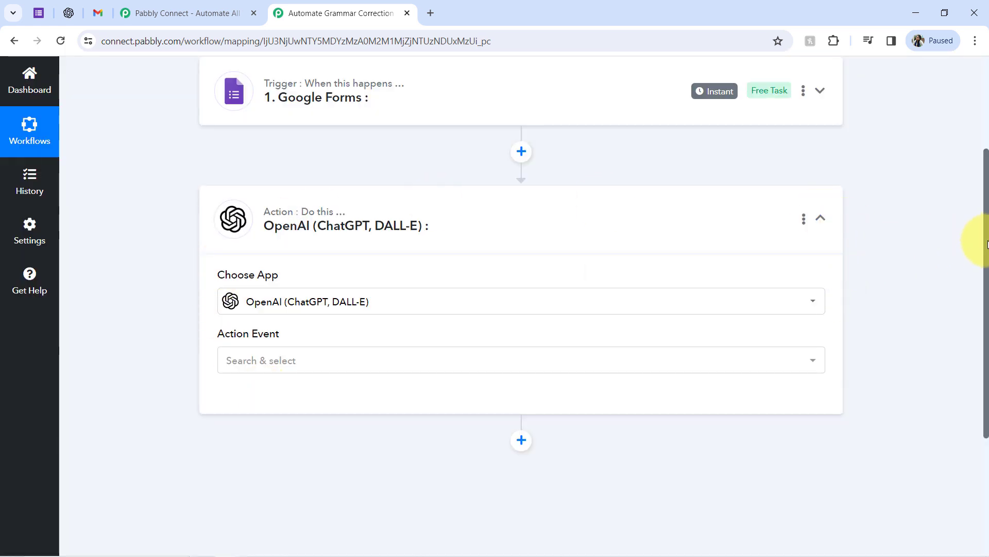
# Add another action step after OpenAI and choose Gmail as its application
pyautogui.moveTo(987, 240); pyautogui.dragTo(988, 366)
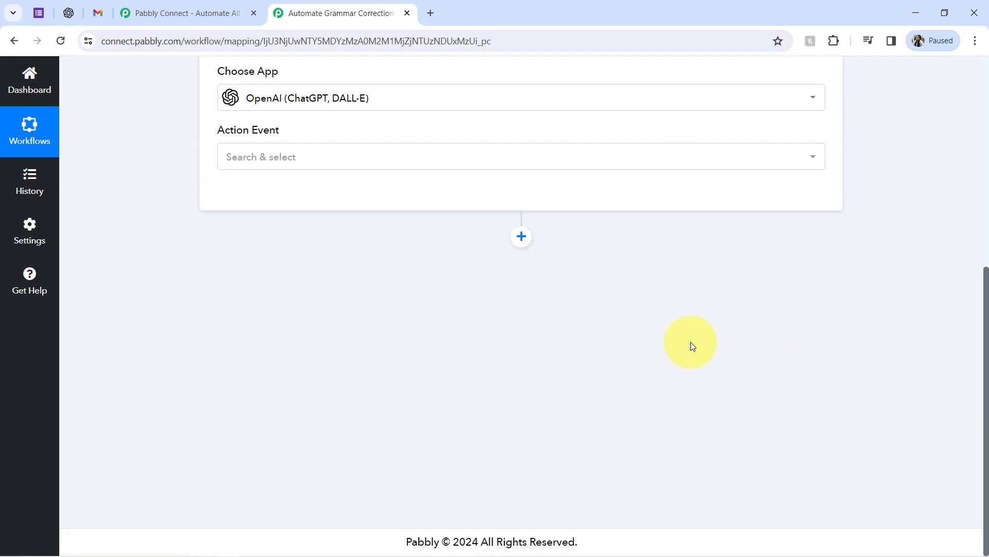
pyautogui.click(520, 236)
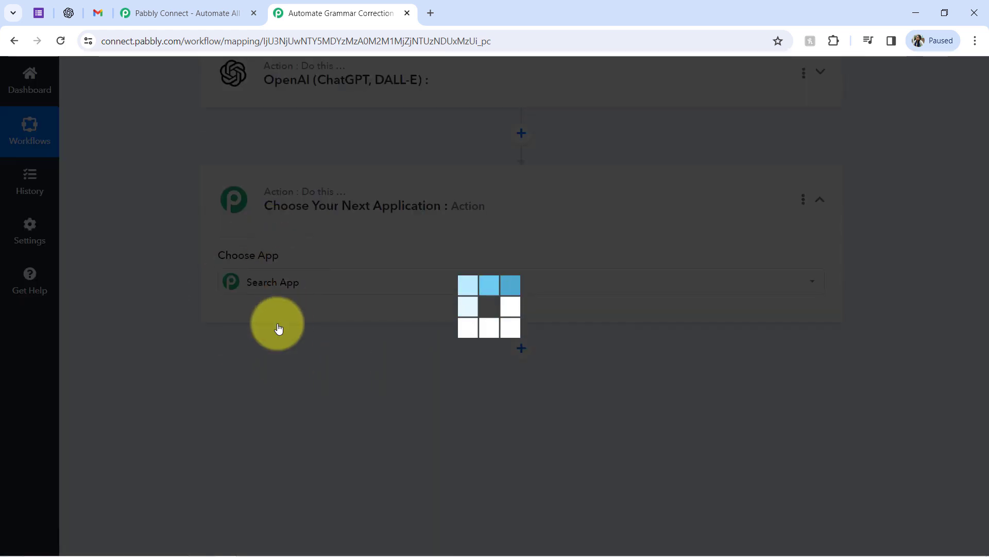
pyautogui.write('gmail')
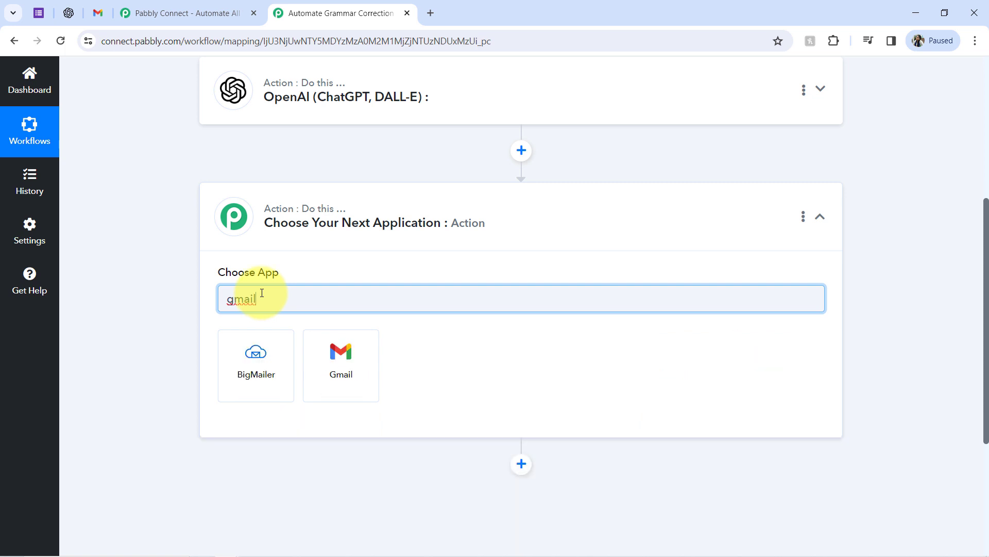
pyautogui.click(341, 361)
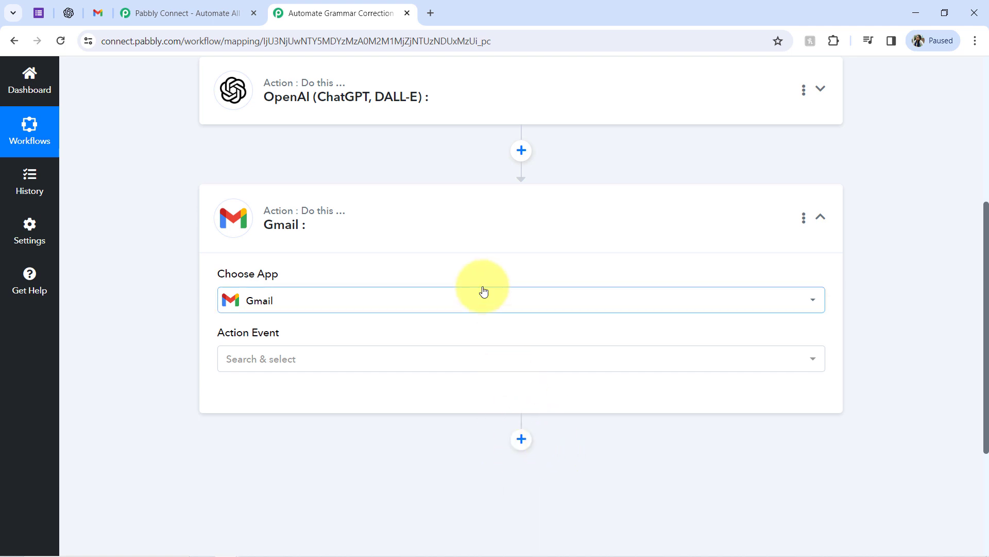
# Set the Google Forms trigger event to New Response Received
pyautogui.moveTo(984, 283); pyautogui.dragTo(971, 91)
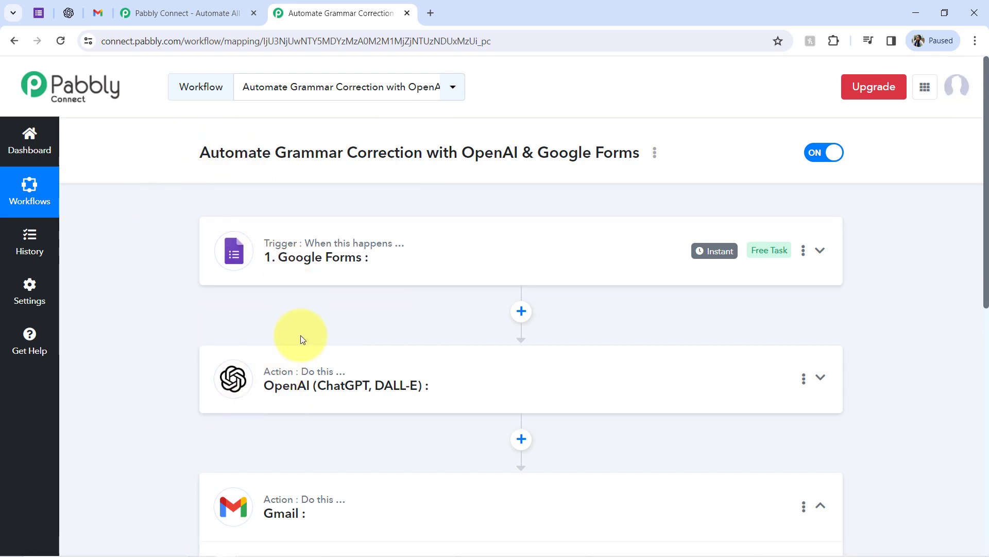
pyautogui.moveTo(283, 368)
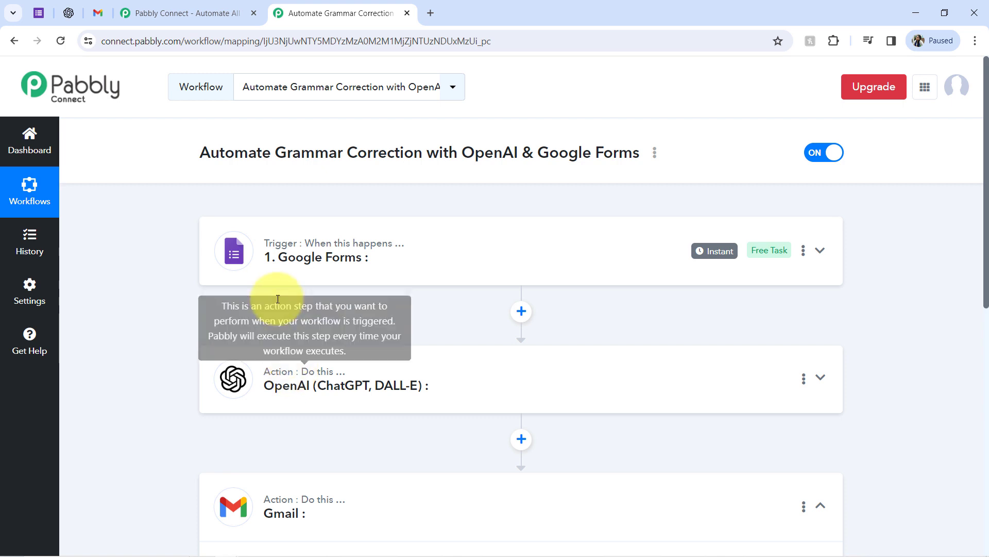
pyautogui.click(282, 263)
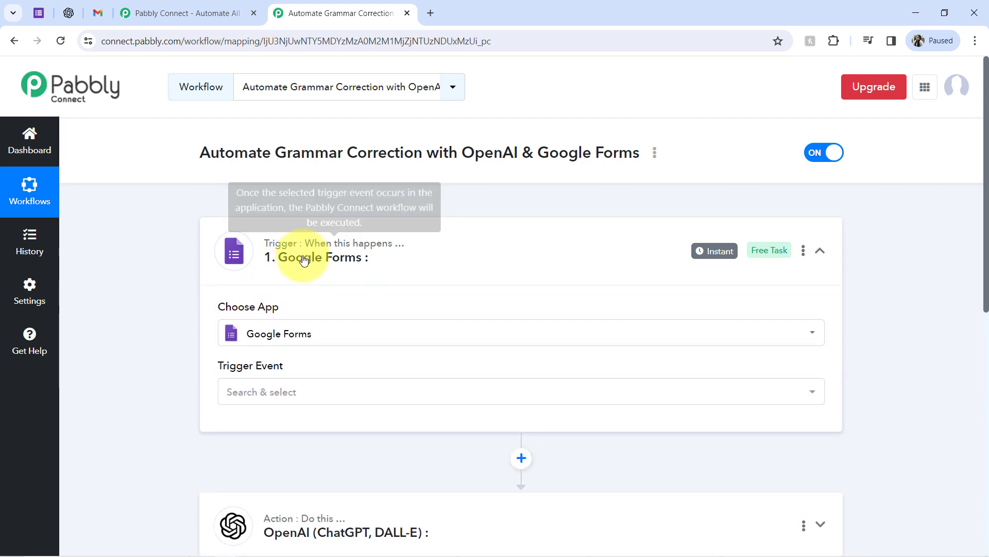
pyautogui.click(249, 396)
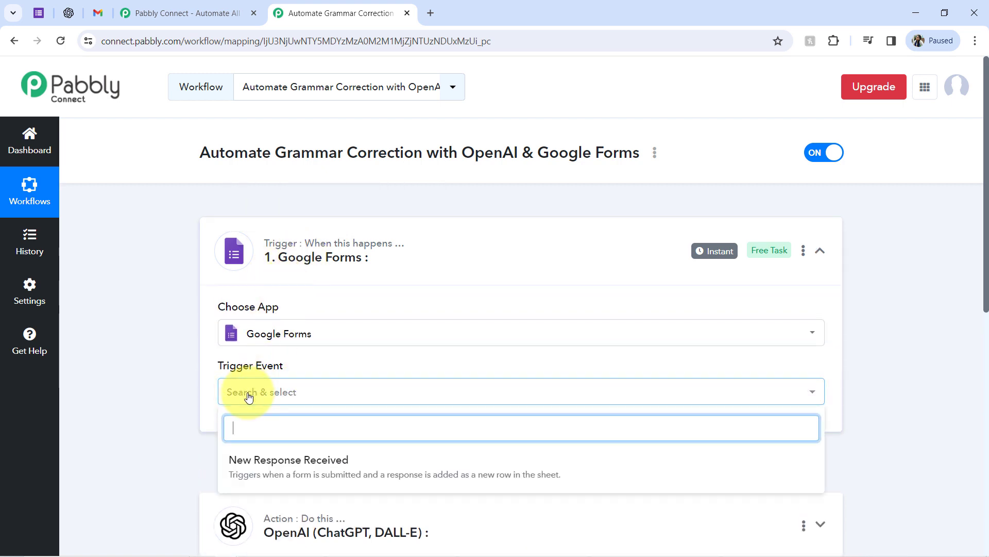
pyautogui.click(249, 466)
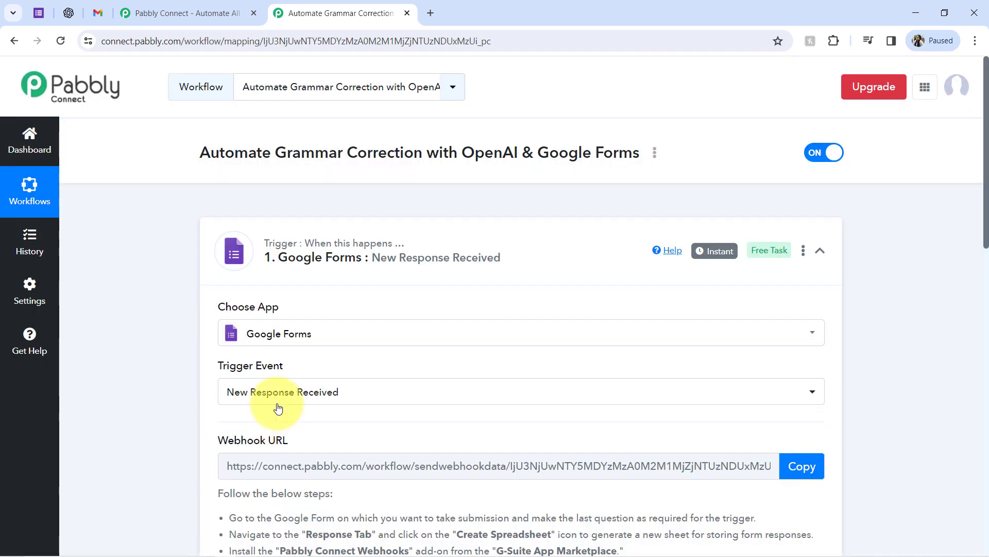
# Review the Google Forms setup instructions and copy the trigger's webhook URL
pyautogui.moveTo(985, 211); pyautogui.dragTo(965, 334)
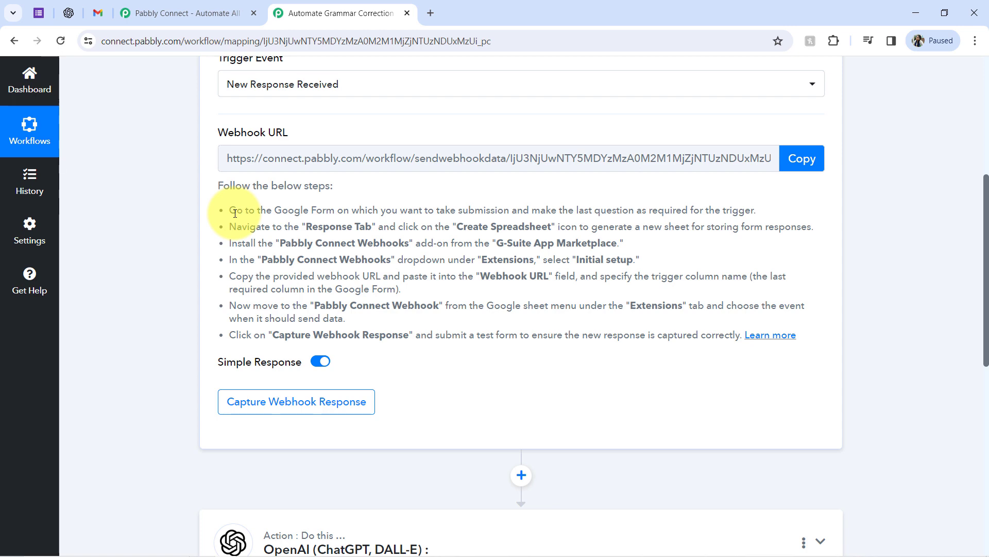
pyautogui.moveTo(235, 212); pyautogui.dragTo(381, 324)
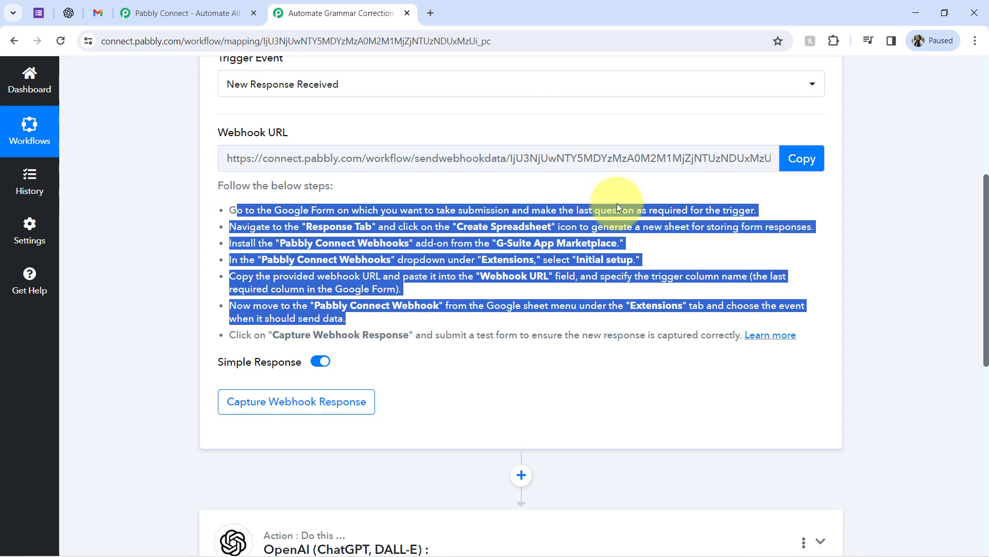
pyautogui.click(809, 160)
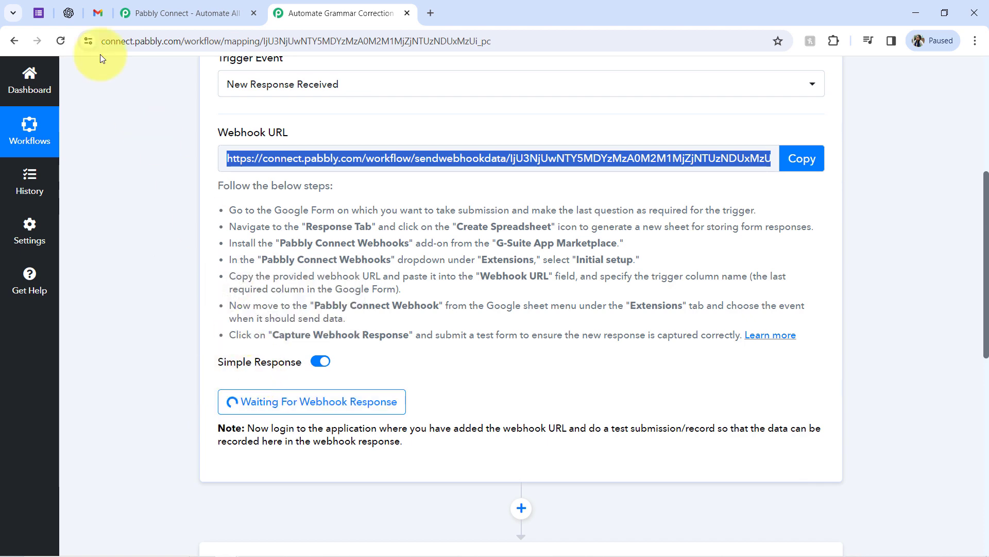
# Switch to the Product Submission Form in Google Forms and open the spreadsheet linked to its responses
pyautogui.click(40, 13)
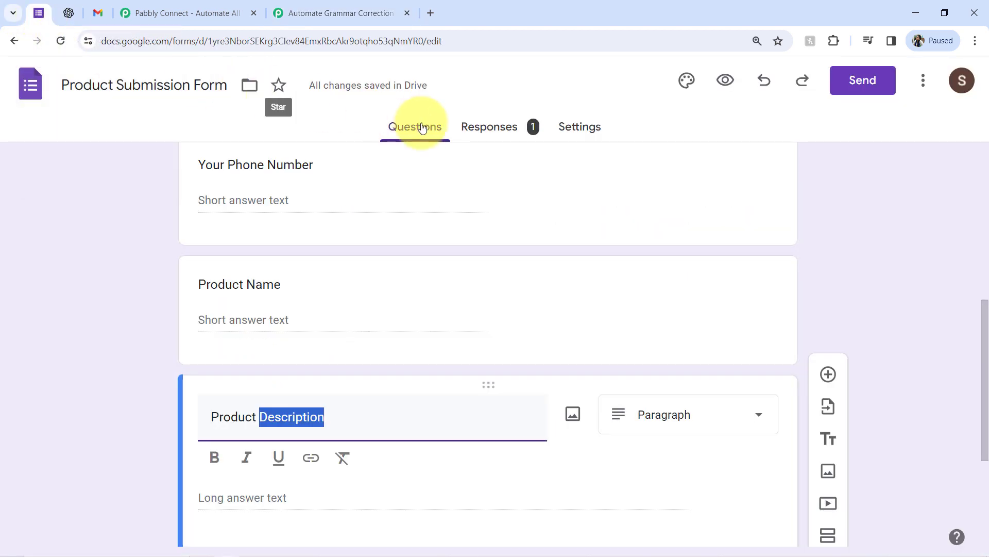
pyautogui.click(478, 138)
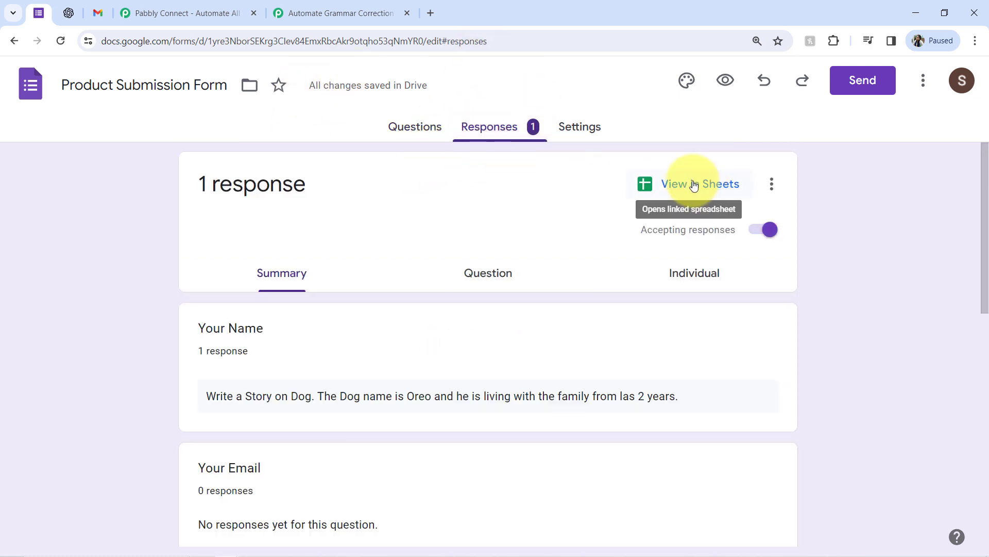
pyautogui.click(694, 185)
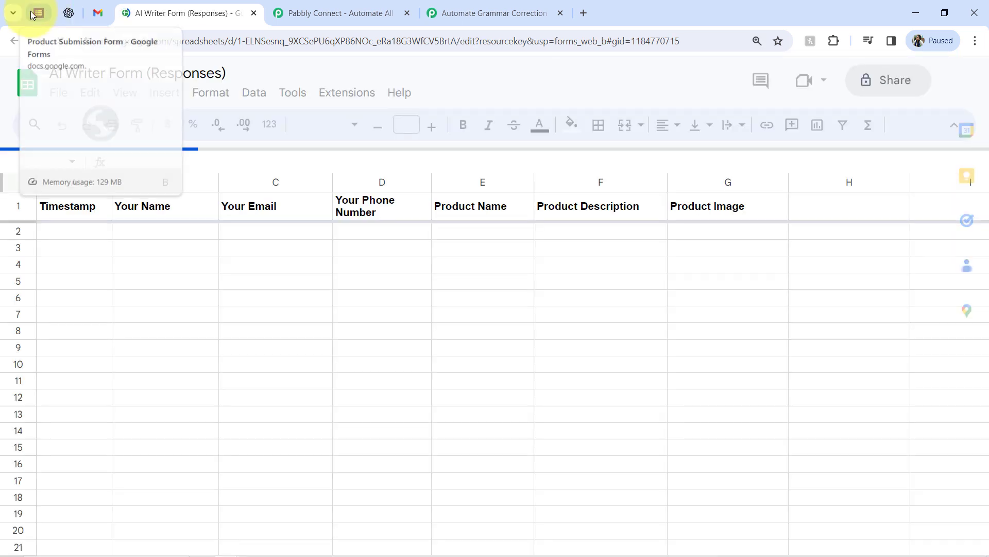
# Rename the linked spreadsheet to "Product Submission Form (Responses)", matching the form's title
pyautogui.click(30, 11)
pyautogui.click(173, 10)
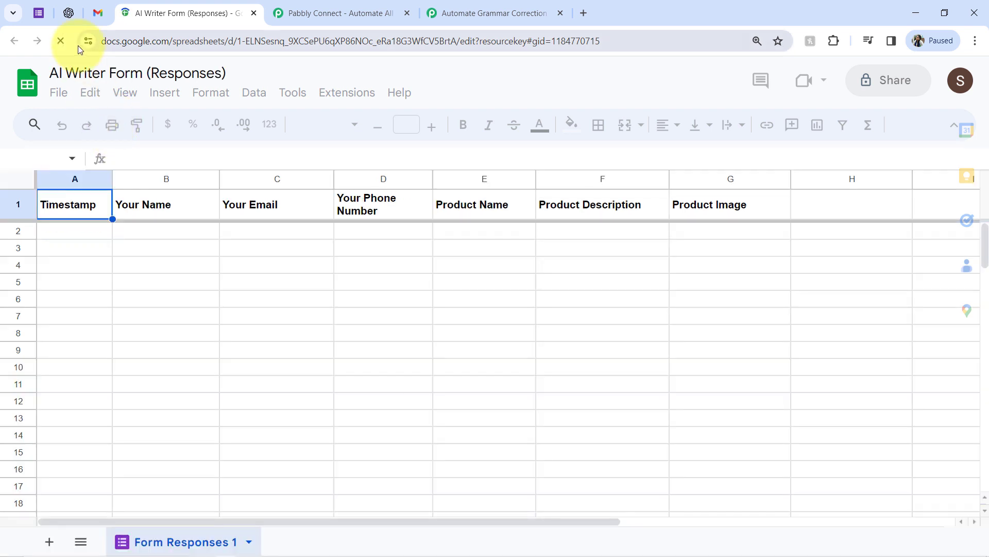
pyautogui.click(37, 17)
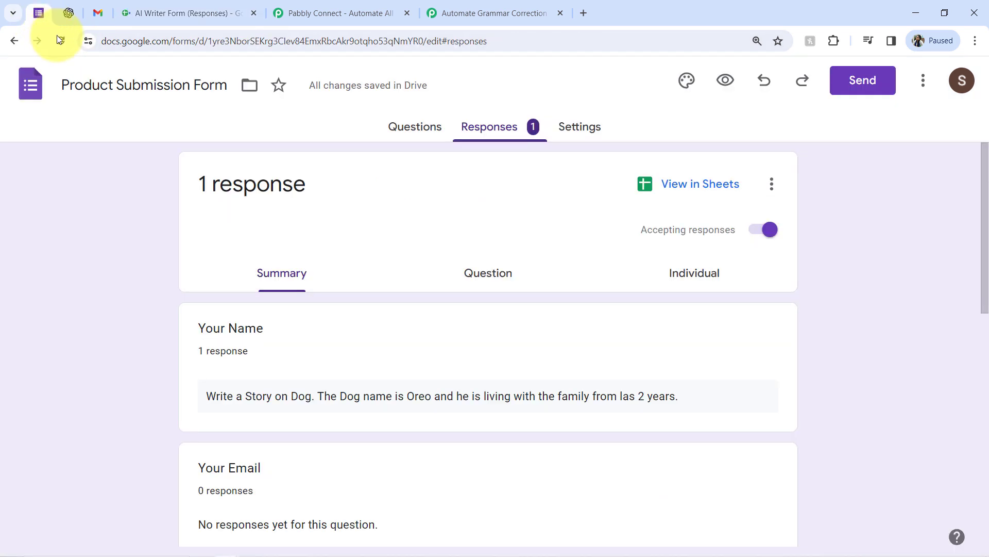
pyautogui.tripleClick(120, 79)
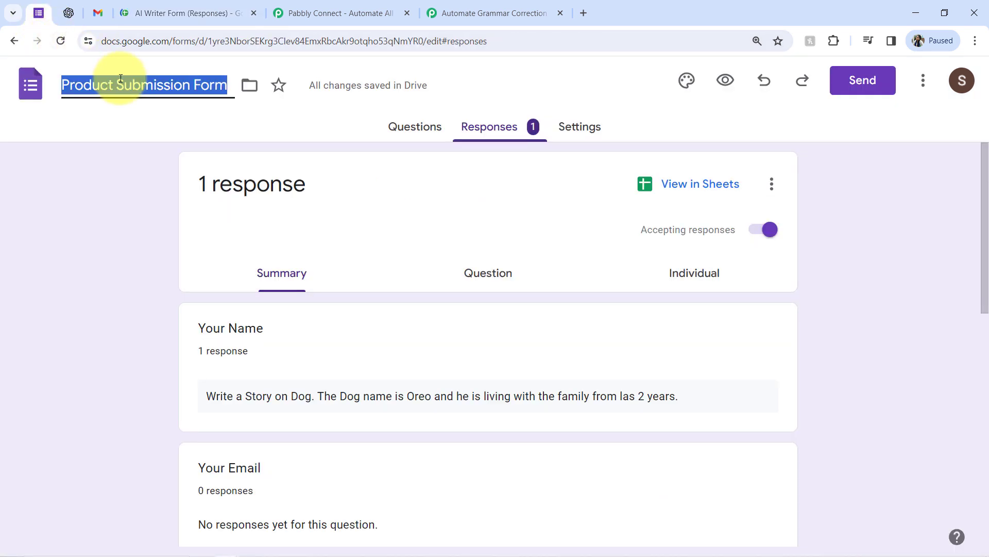
pyautogui.click(164, 13)
pyautogui.click(146, 75)
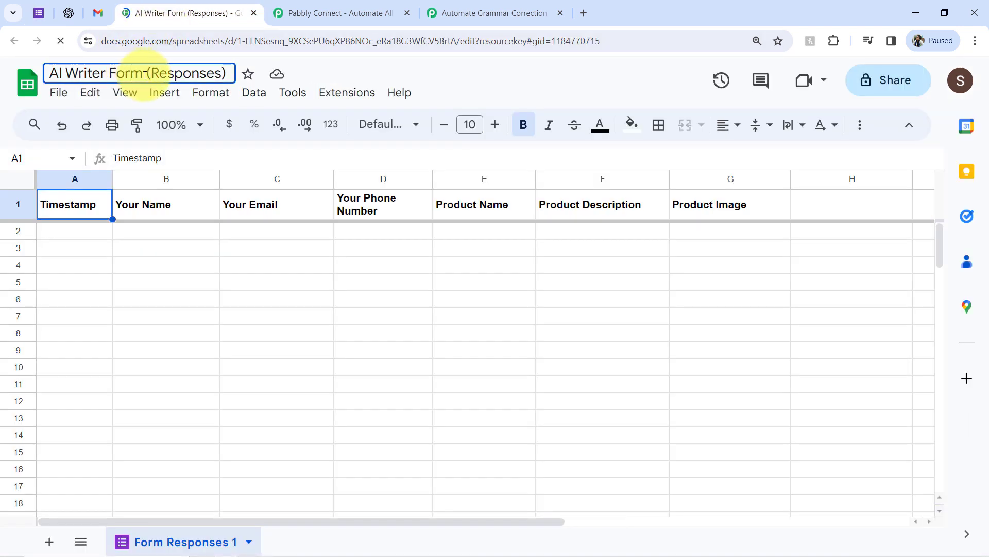
pyautogui.hotkey('shift', 'Home')
pyautogui.hotkey('ctrl', 'v')
pyautogui.click(136, 267)
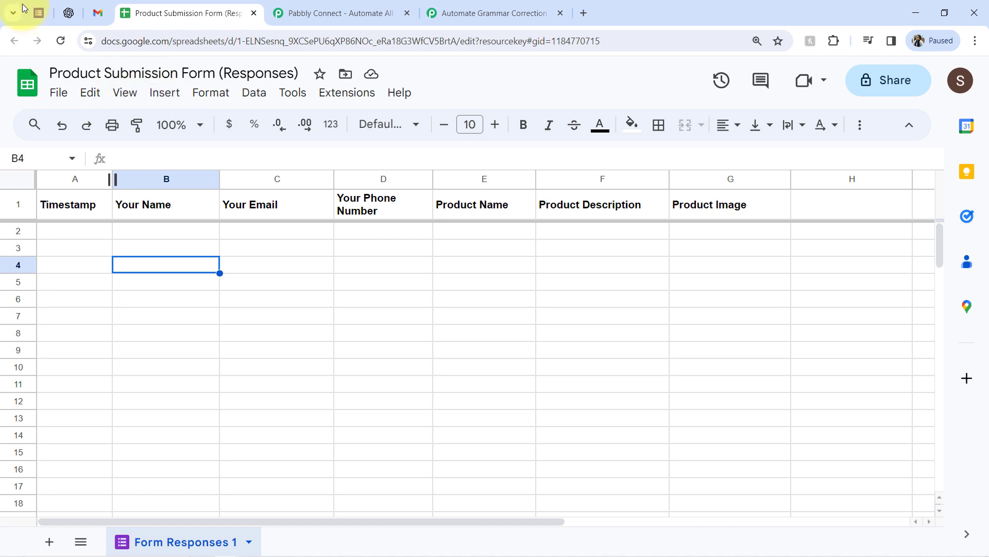
# Return to the Product Submission Form's questions and open the form's preview for a test submission
pyautogui.click(30, 13)
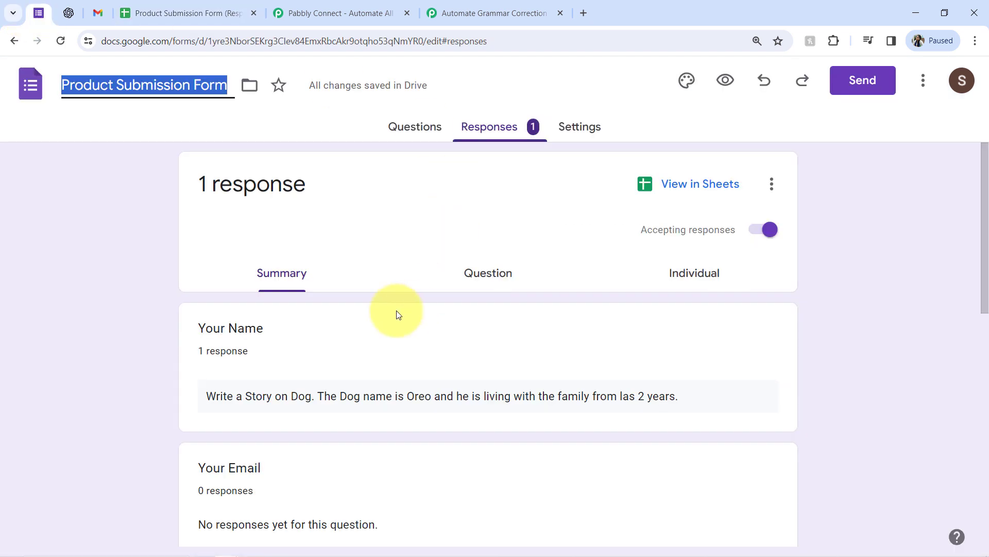
pyautogui.click(414, 126)
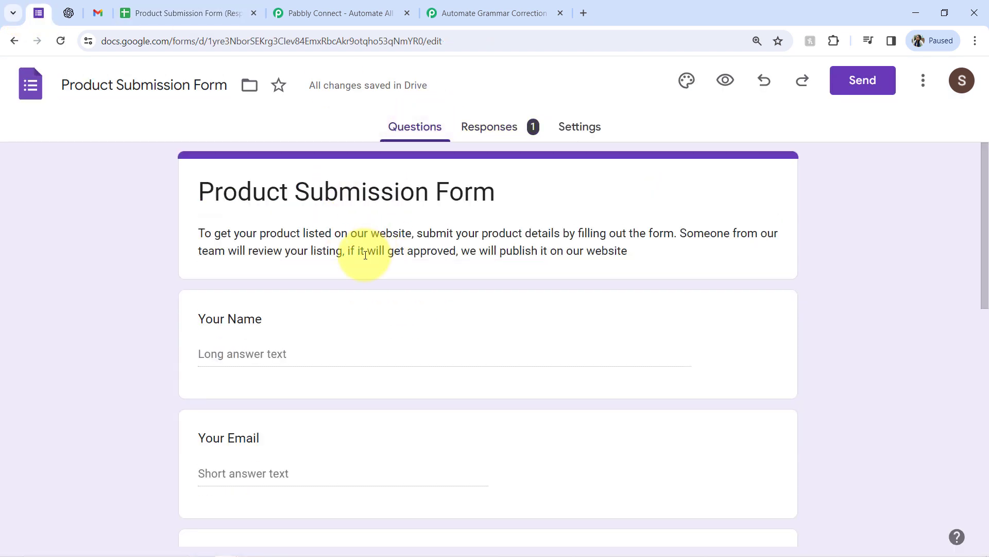
pyautogui.click(729, 80)
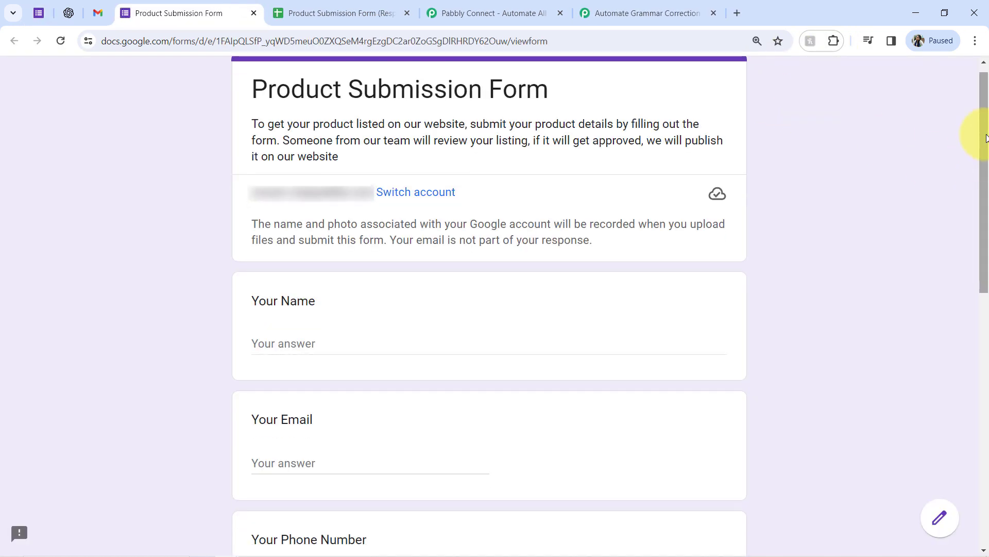
# Check the test submission's name, email, phone number and product name answers in the form
pyautogui.moveTo(986, 138); pyautogui.dragTo(976, 230)
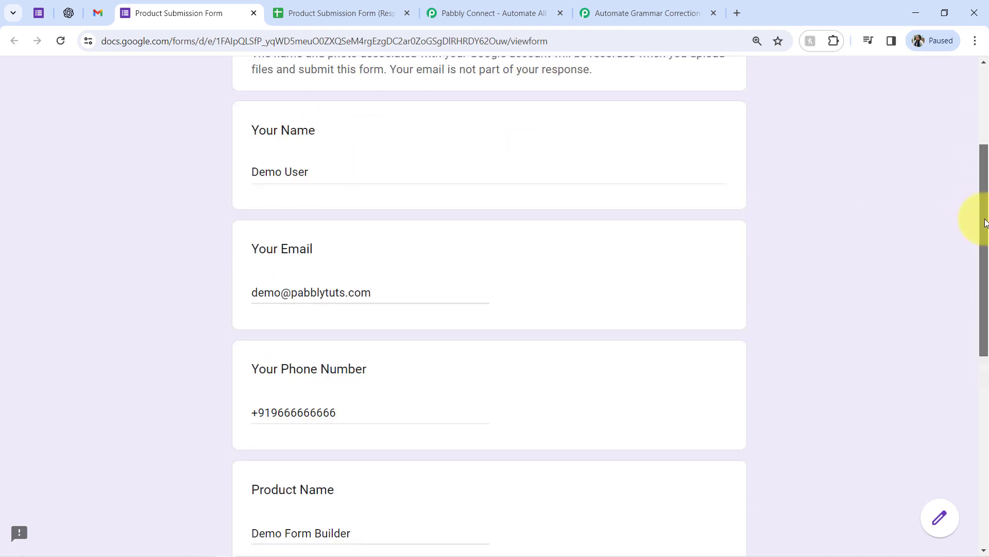
pyautogui.moveTo(978, 217); pyautogui.dragTo(980, 236)
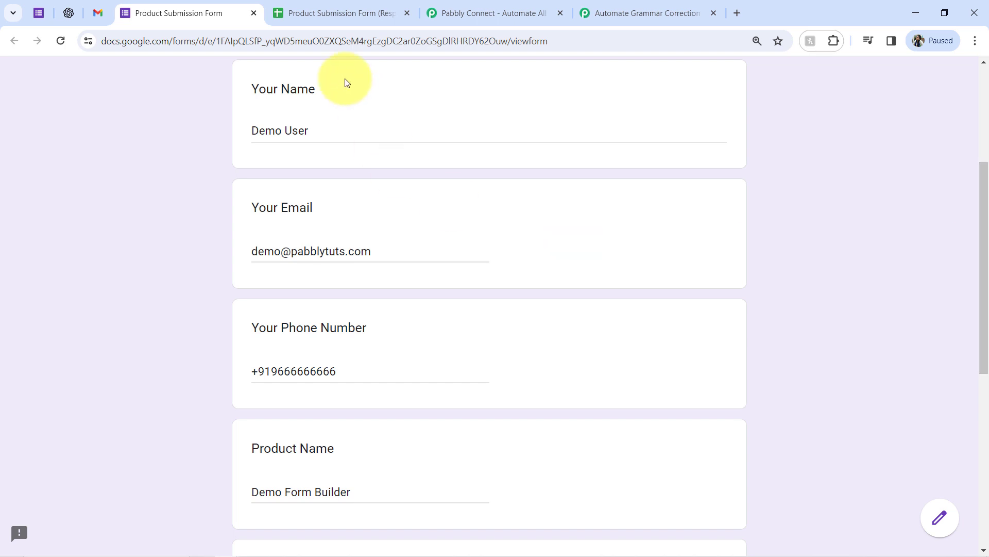
pyautogui.moveTo(268, 131); pyautogui.dragTo(334, 134)
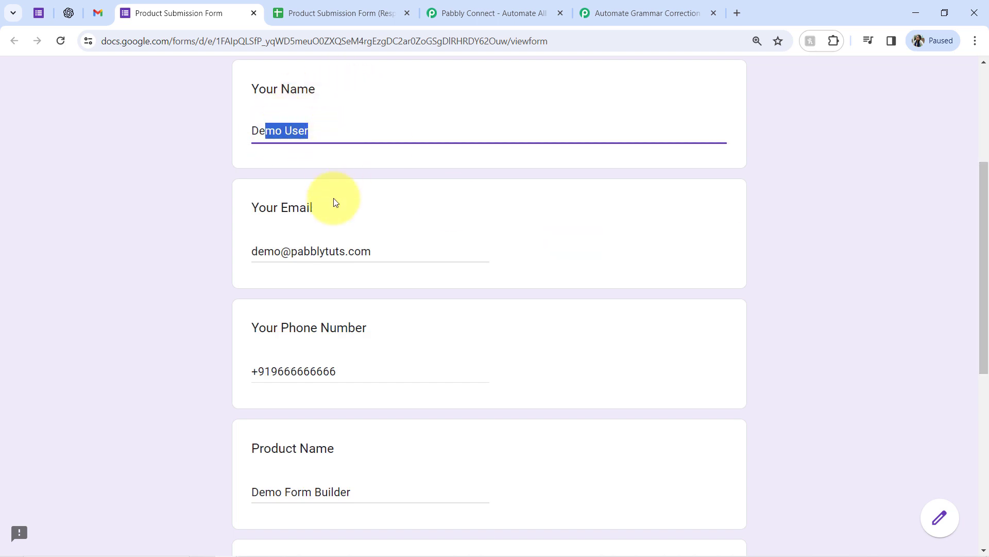
pyautogui.moveTo(268, 251); pyautogui.dragTo(333, 269)
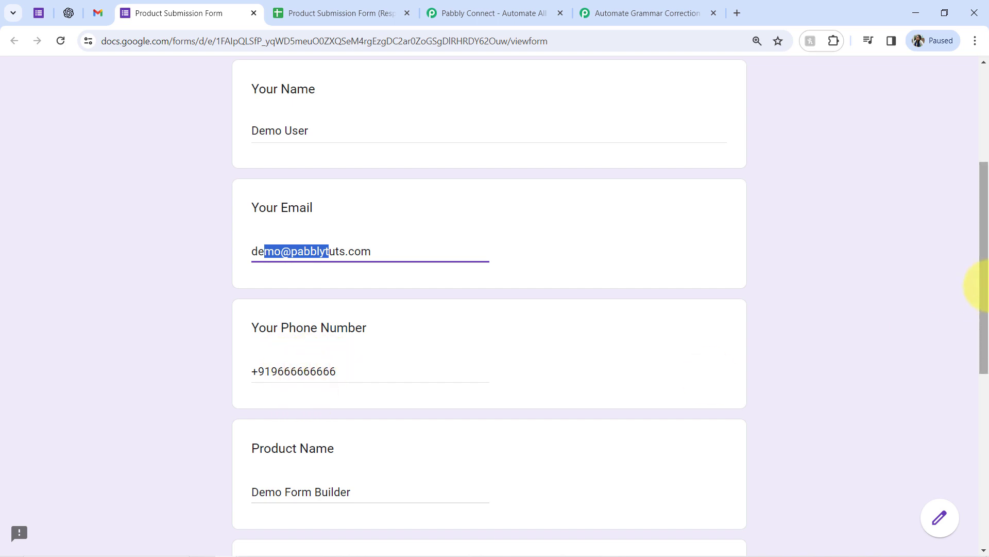
pyautogui.moveTo(982, 258); pyautogui.dragTo(985, 310)
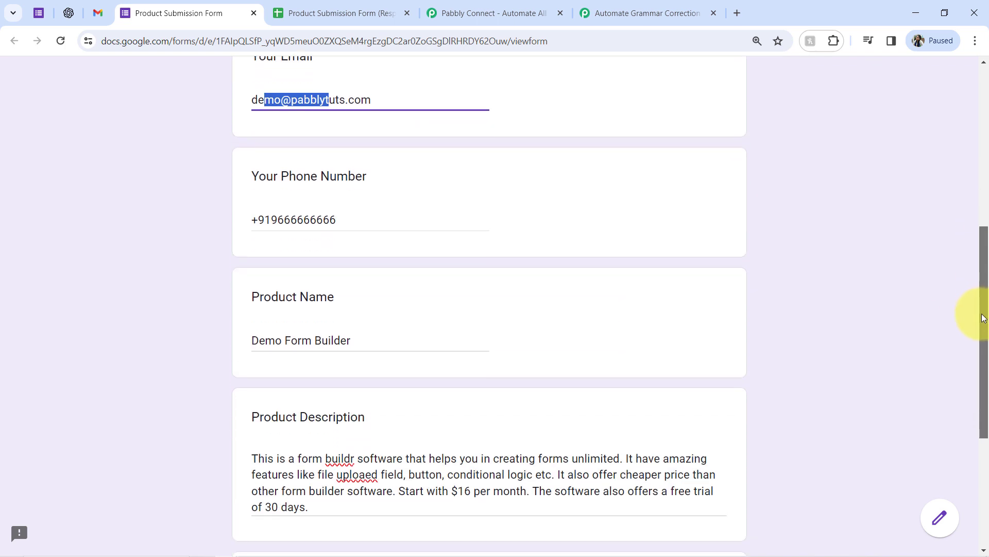
pyautogui.moveTo(983, 318); pyautogui.dragTo(979, 405)
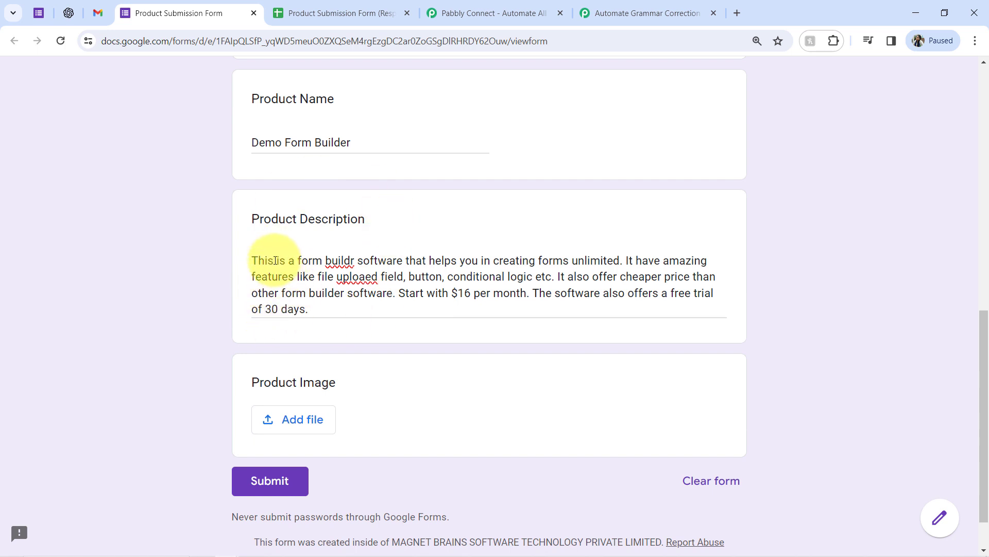
# Examine the Product Description answer for spelling and grammar mistakes
pyautogui.moveTo(264, 259); pyautogui.dragTo(305, 310)
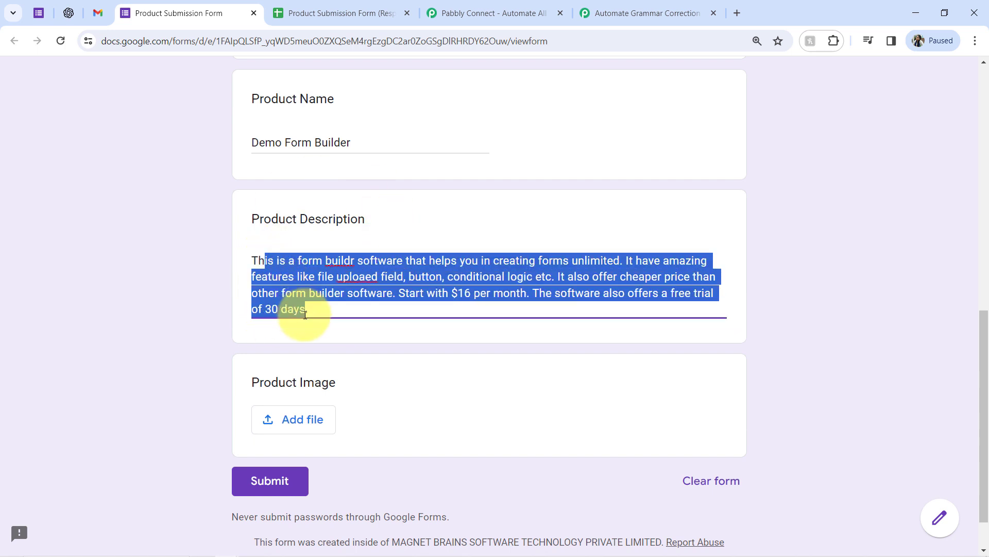
pyautogui.click(307, 238)
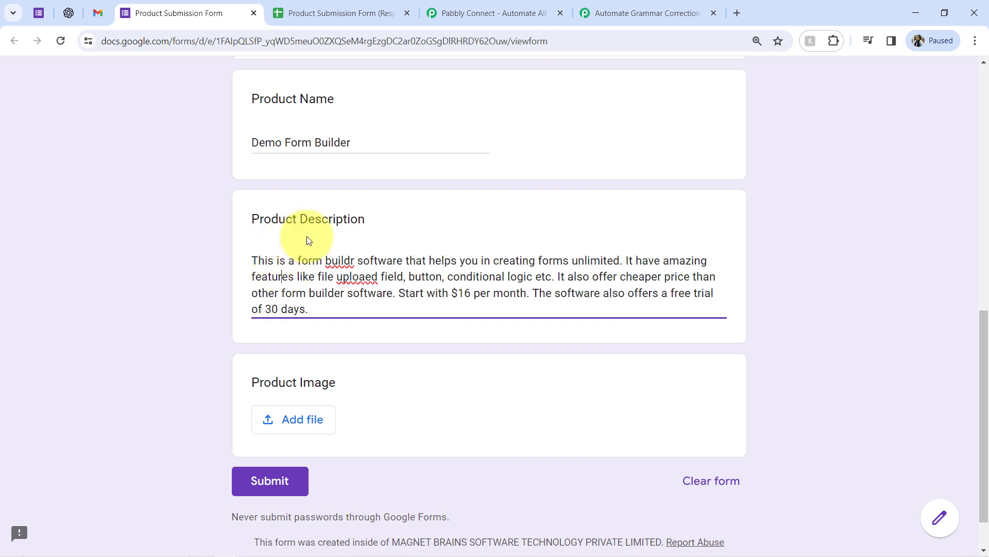
pyautogui.doubleClick(344, 277)
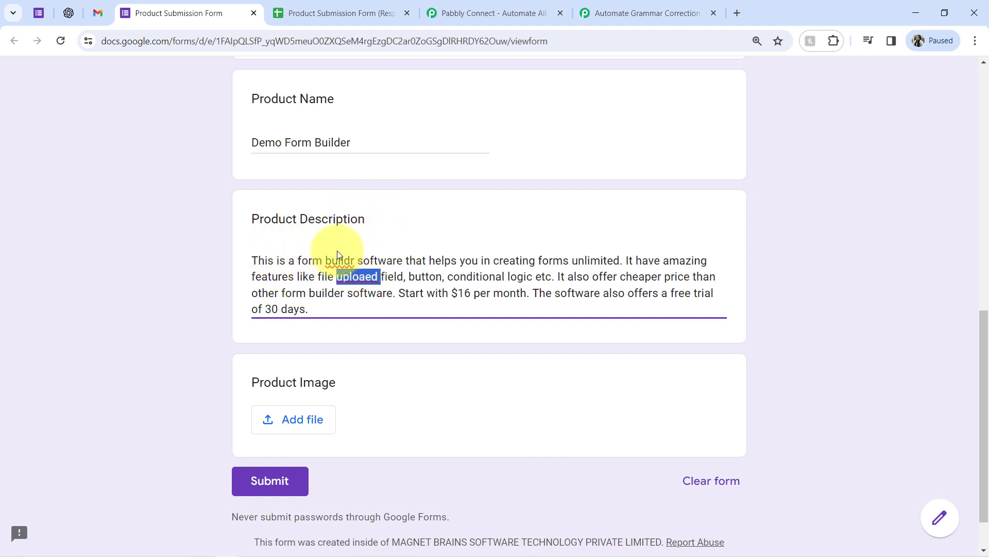
pyautogui.click(293, 260)
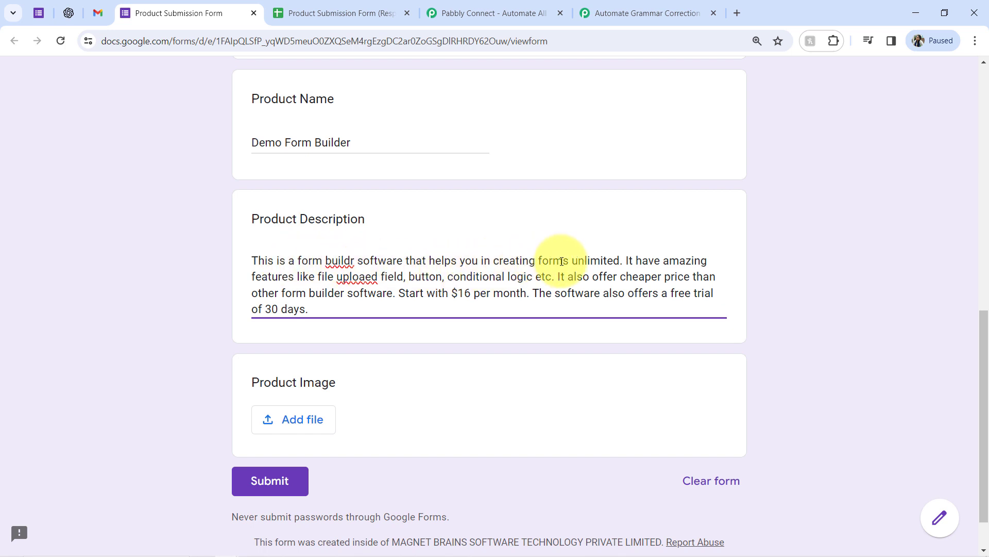
pyautogui.moveTo(637, 261); pyautogui.dragTo(294, 277)
pyautogui.click(628, 293)
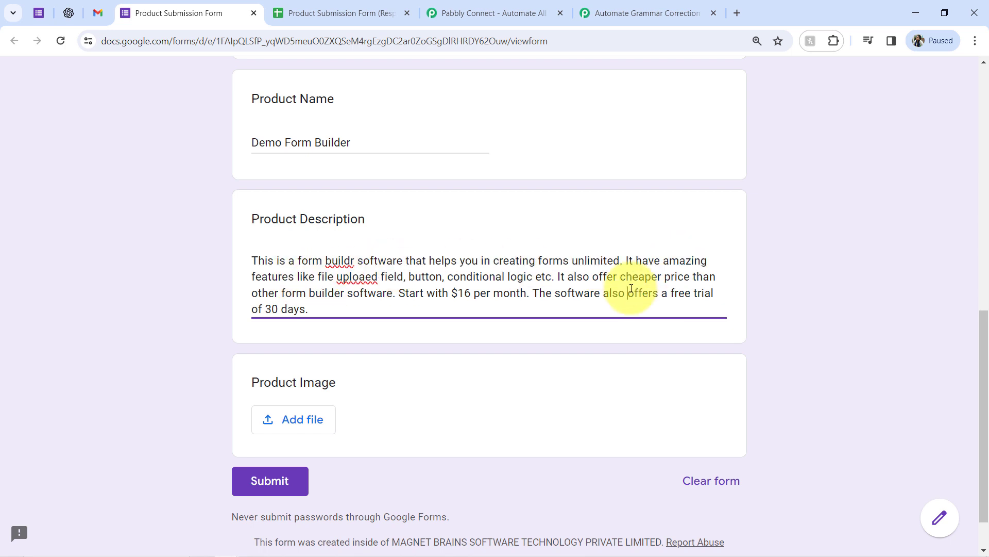
pyautogui.doubleClick(645, 262)
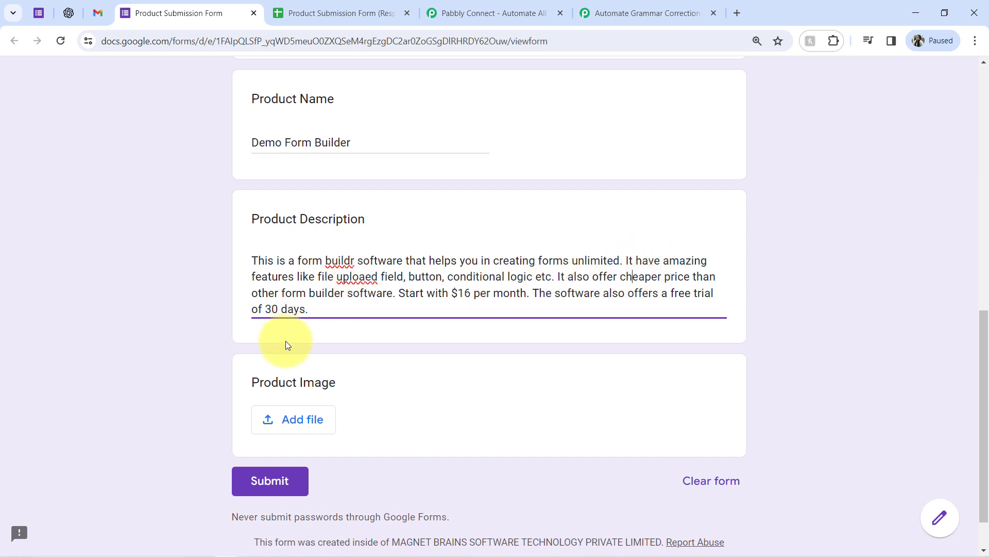
# Attach the image file starting with "best-email-mark" as the Product Image and submit the test response
pyautogui.scroll(-1, 196, 280)
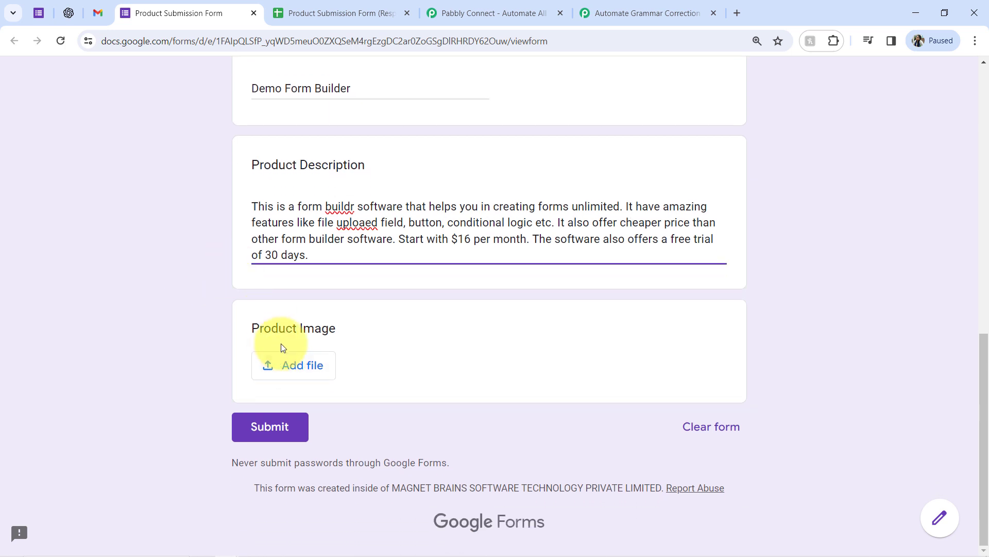
pyautogui.click(282, 367)
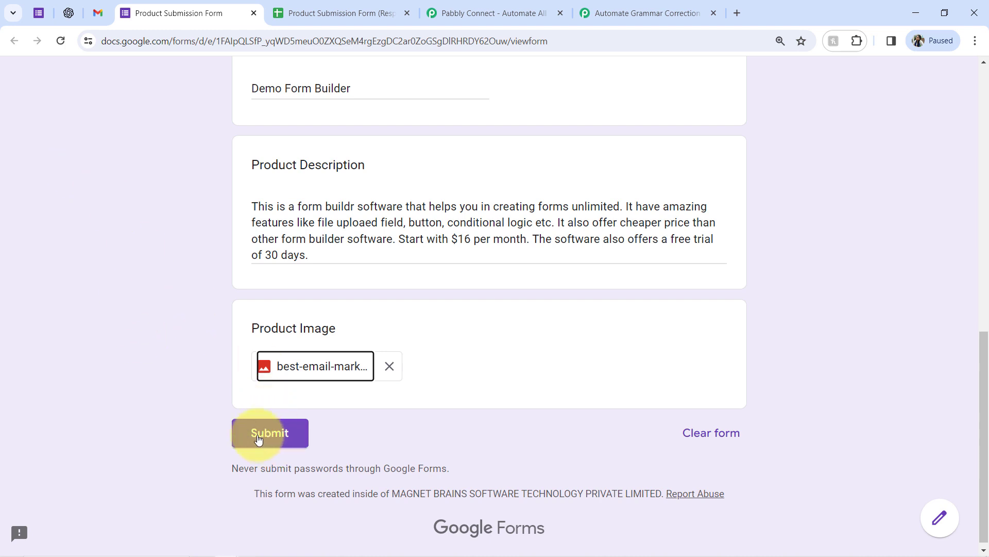
pyautogui.click(258, 437)
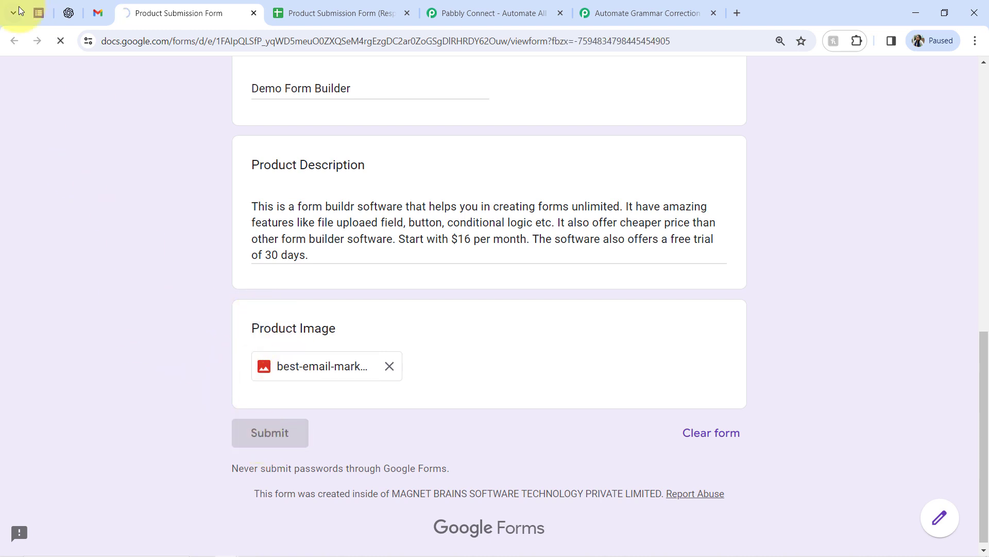
# Switch to the responses spreadsheet, set its zoom to 125% and check the newly submitted response in row 2
pyautogui.click(335, 12)
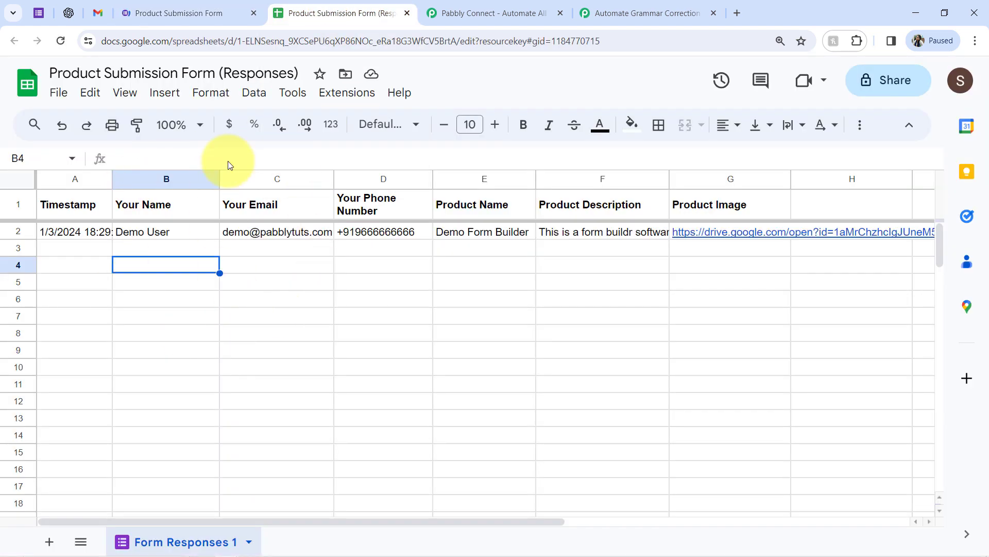
pyautogui.click(191, 129)
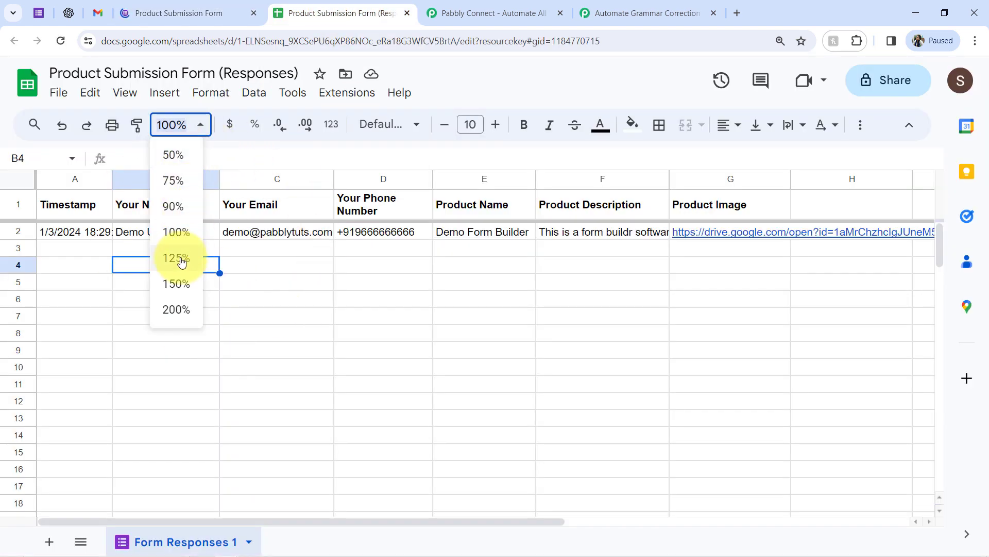
pyautogui.press('Return')
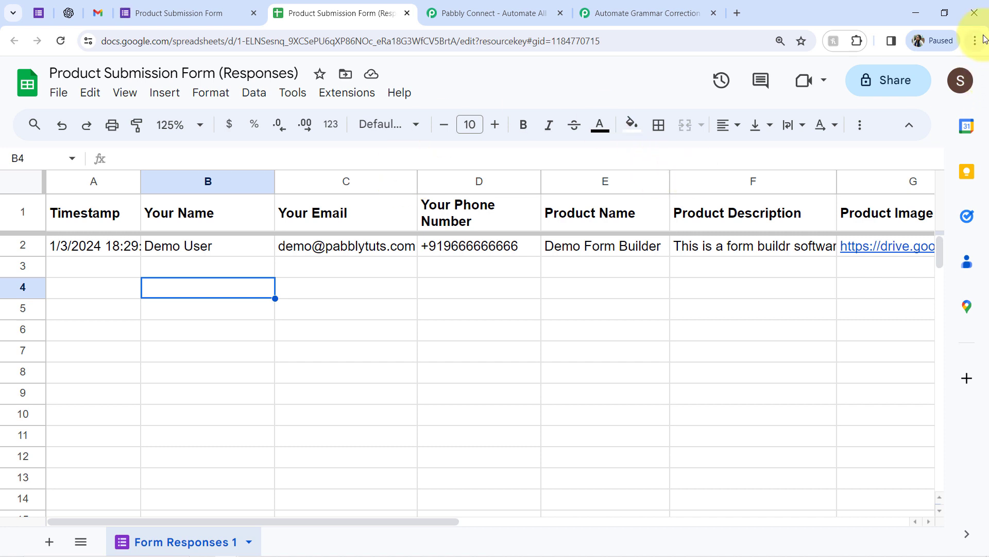
pyautogui.click(977, 41)
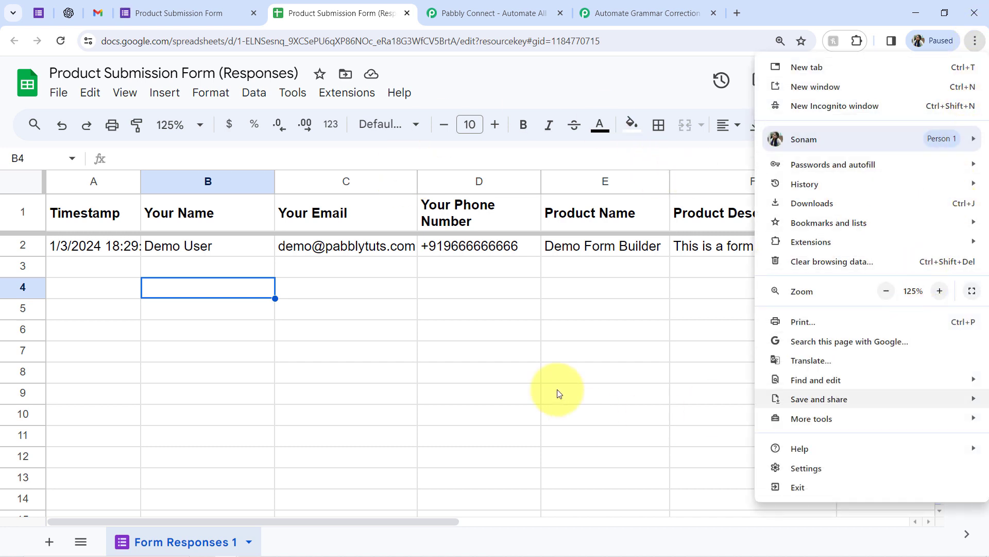
pyautogui.click(493, 311)
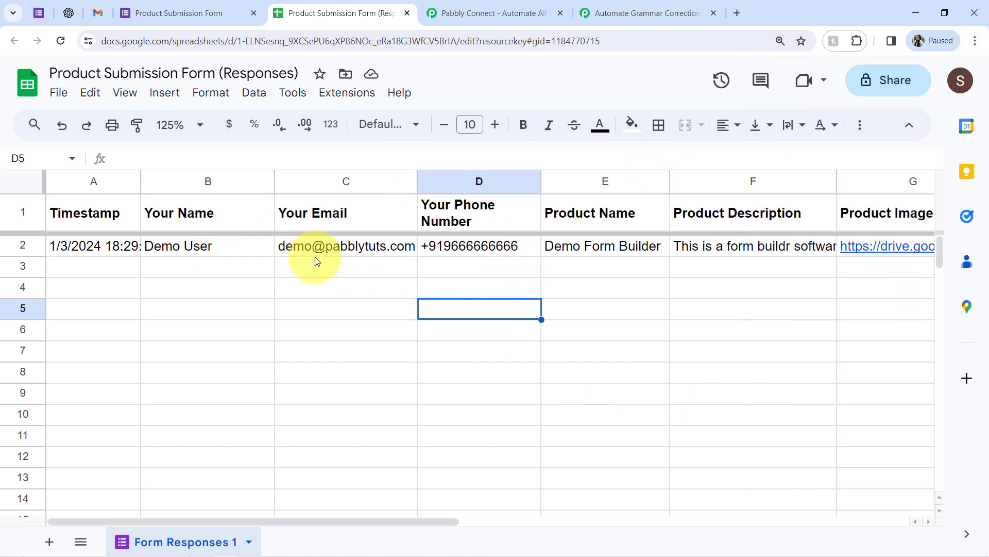
pyautogui.moveTo(196, 245); pyautogui.dragTo(659, 250)
pyautogui.click(630, 310)
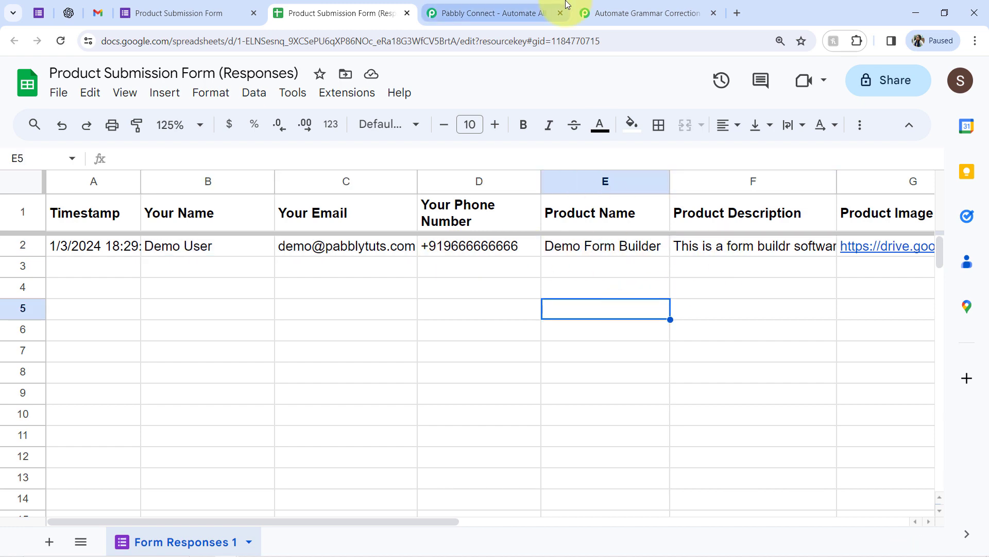
# Copy the Google Forms trigger's webhook URL from the Pabbly Connect workflow and return to the responses spreadsheet
pyautogui.click(596, 13)
pyautogui.click(802, 159)
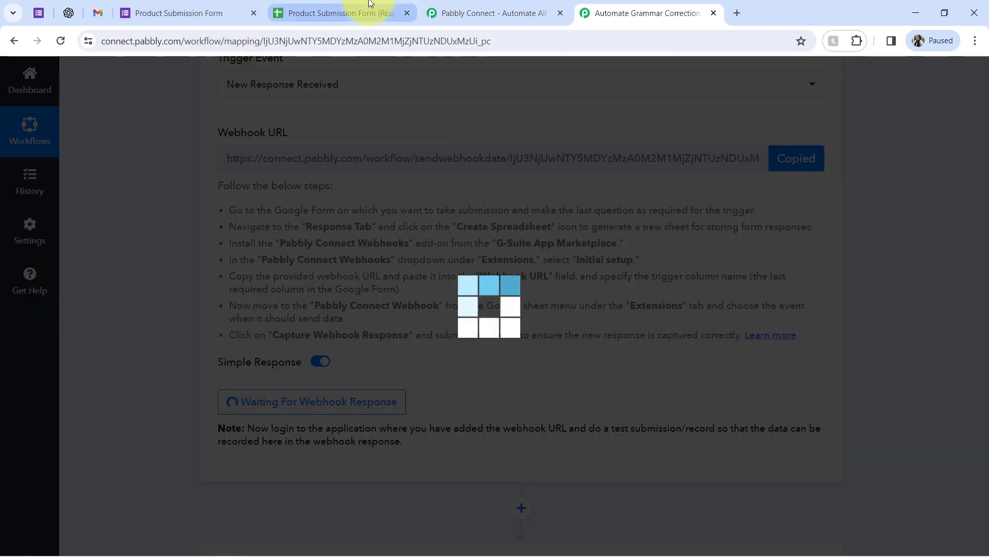
pyautogui.click(369, 4)
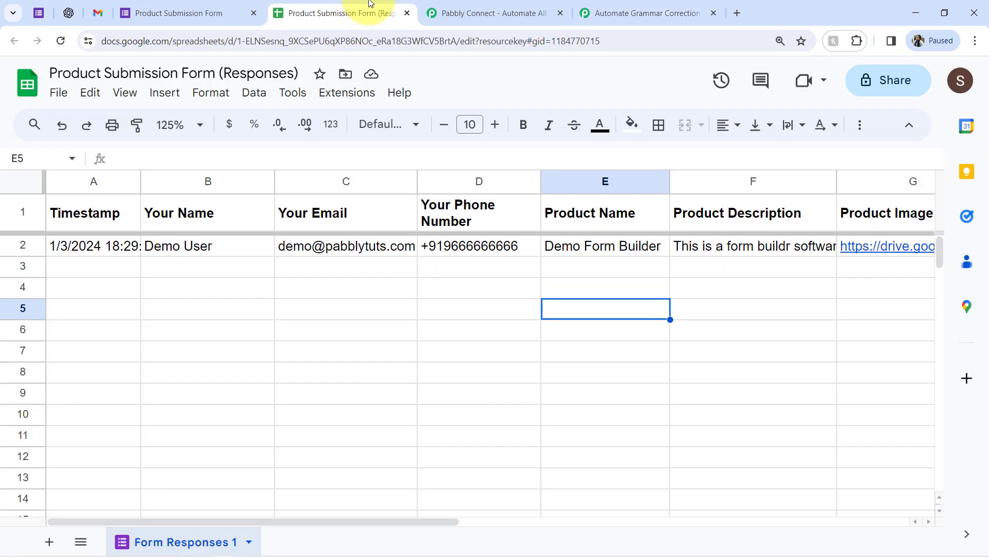
# Look up the Pabbly Connect Webhooks add-on in the Google Workspace Marketplace, check whether it is installed and close the marketplace
pyautogui.click(340, 95)
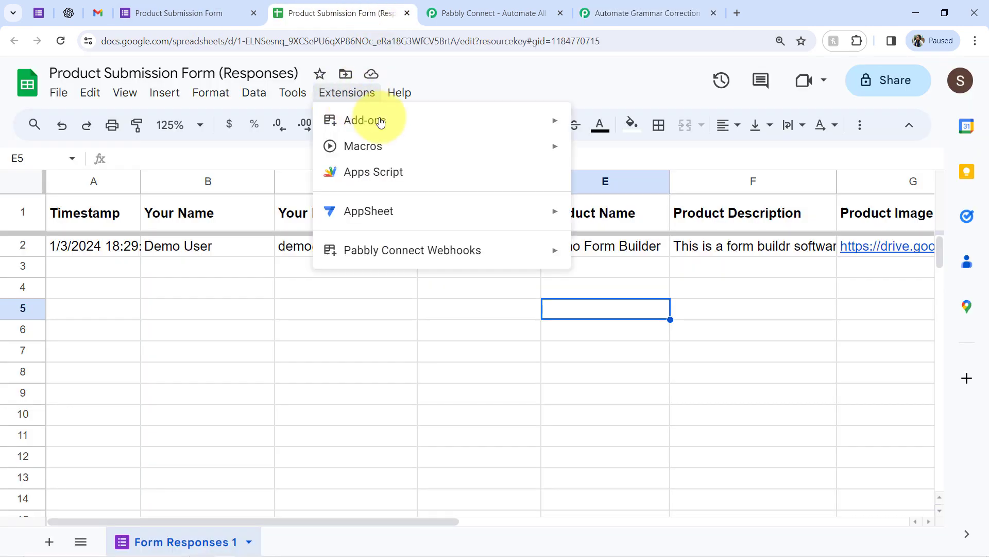
pyautogui.moveTo(407, 134)
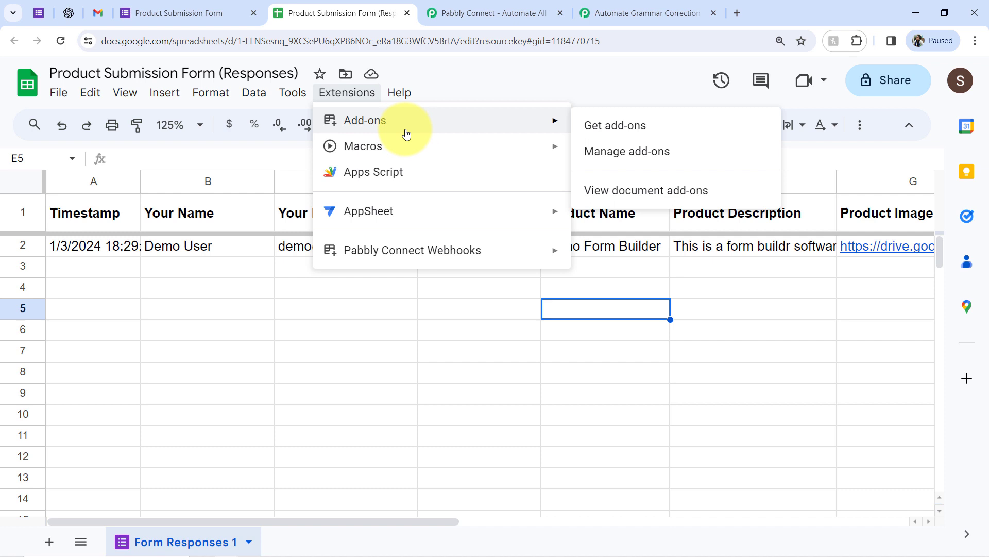
pyautogui.click(623, 125)
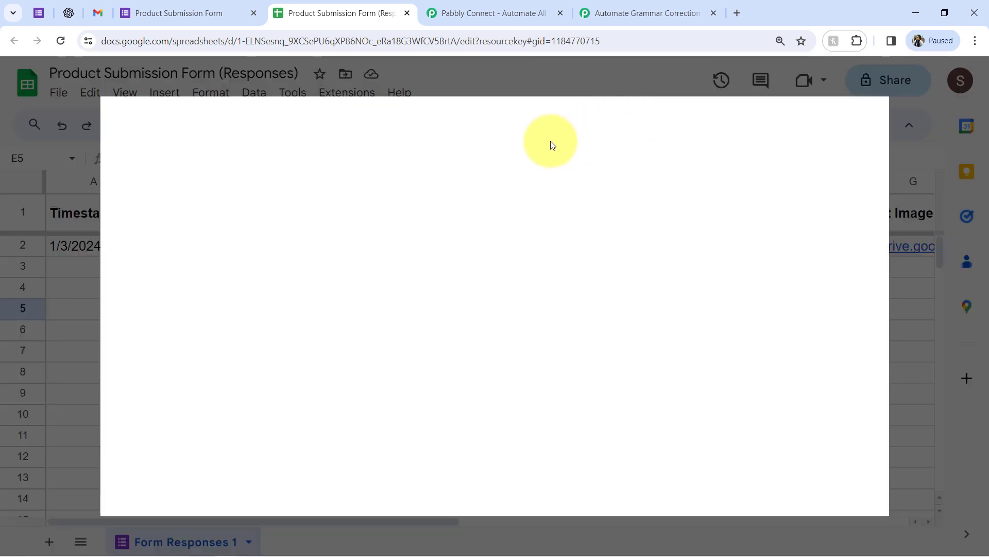
pyautogui.click(537, 122)
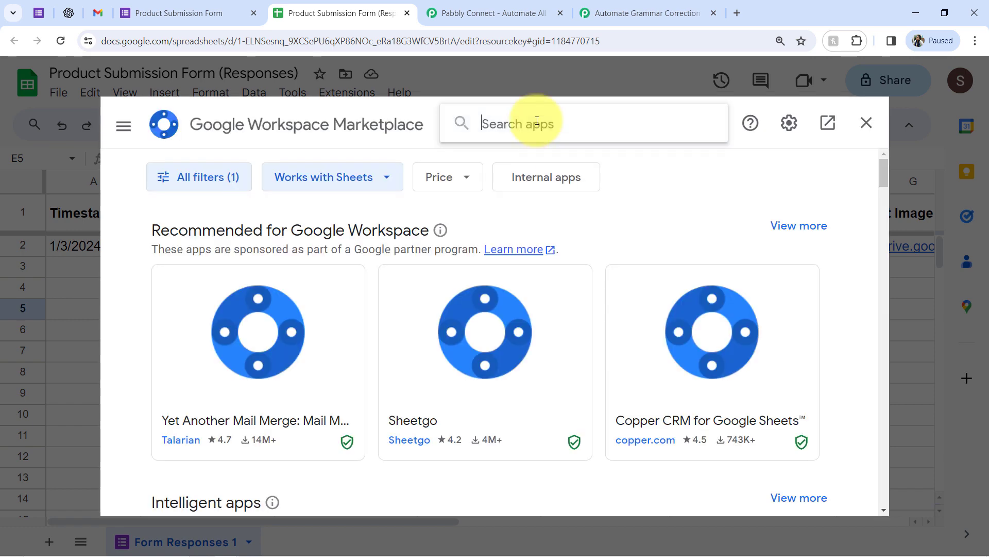
pyautogui.write('pabb')
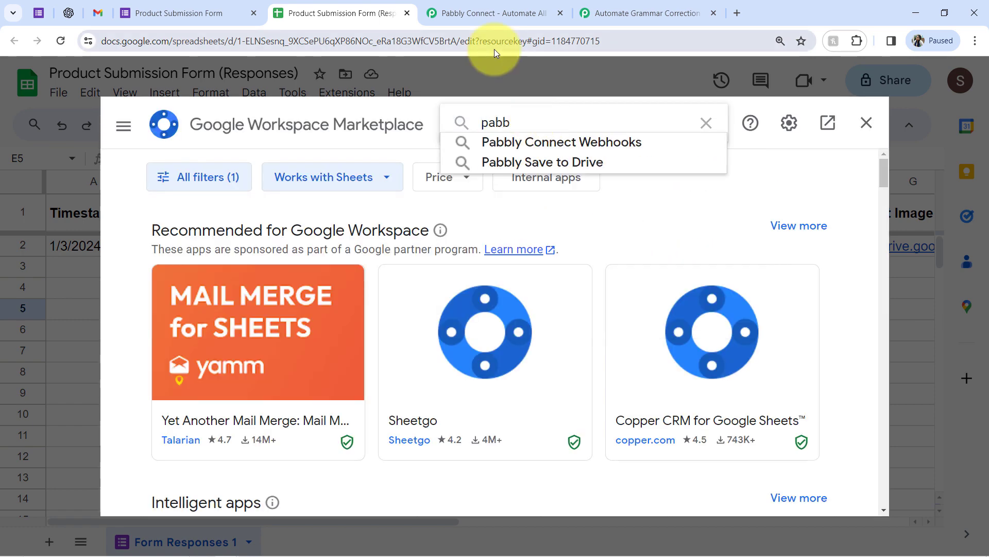
pyautogui.click(511, 141)
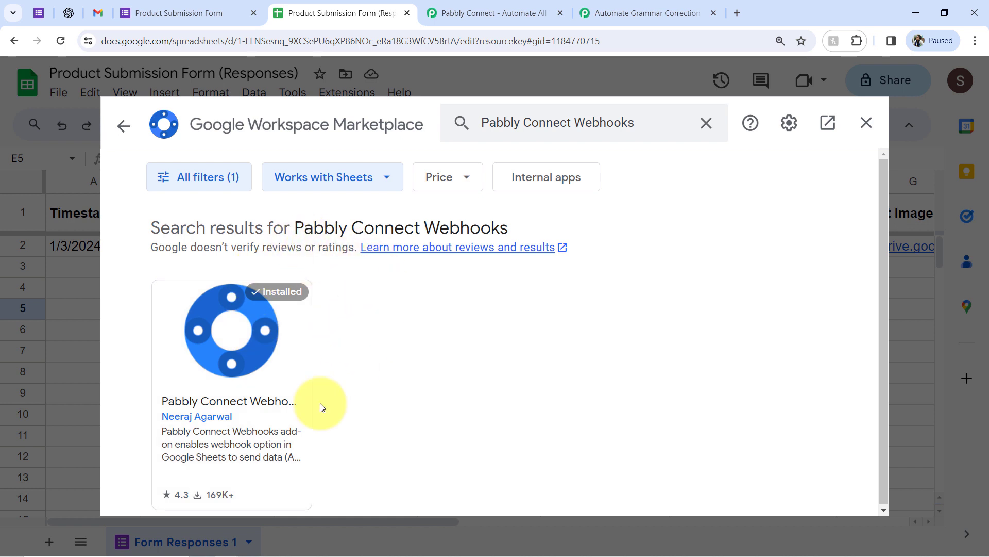
pyautogui.click(866, 123)
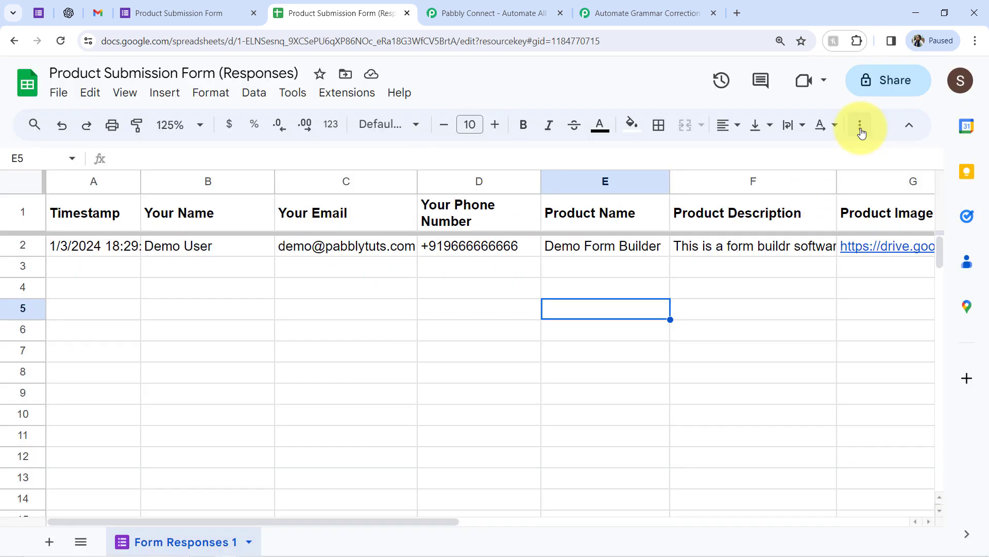
# Open the Initial Setup of Pabbly Connect Webhooks, clear the old webhook URL and trigger column, and paste the copied webhook URL
pyautogui.click(339, 98)
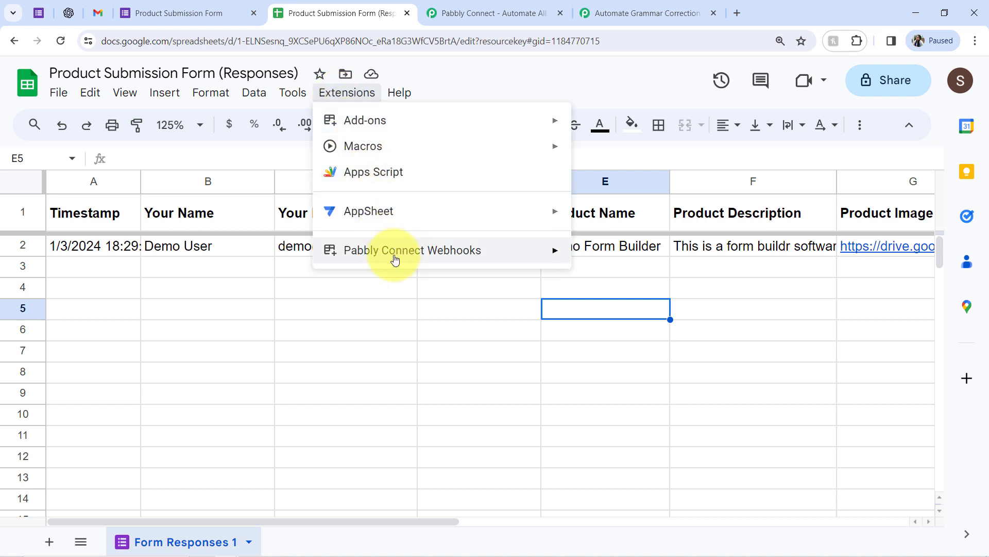
pyautogui.moveTo(404, 253)
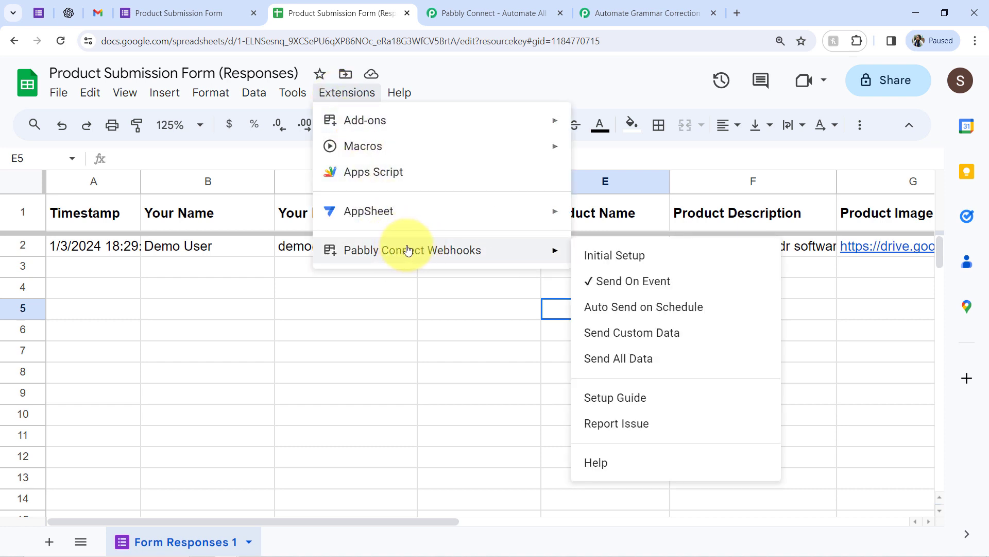
pyautogui.click(604, 256)
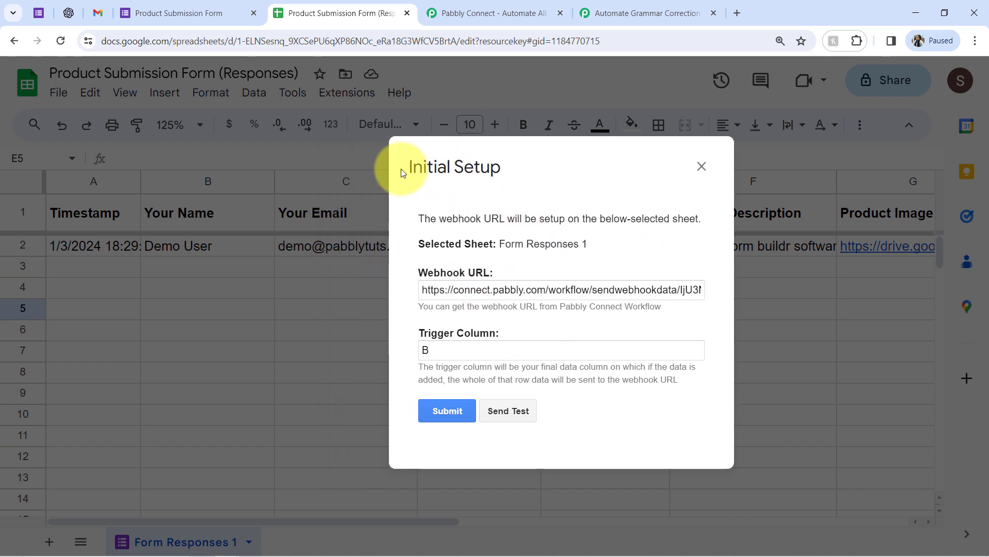
pyautogui.click(367, 298)
pyautogui.hotkey('ctrl', 'a')
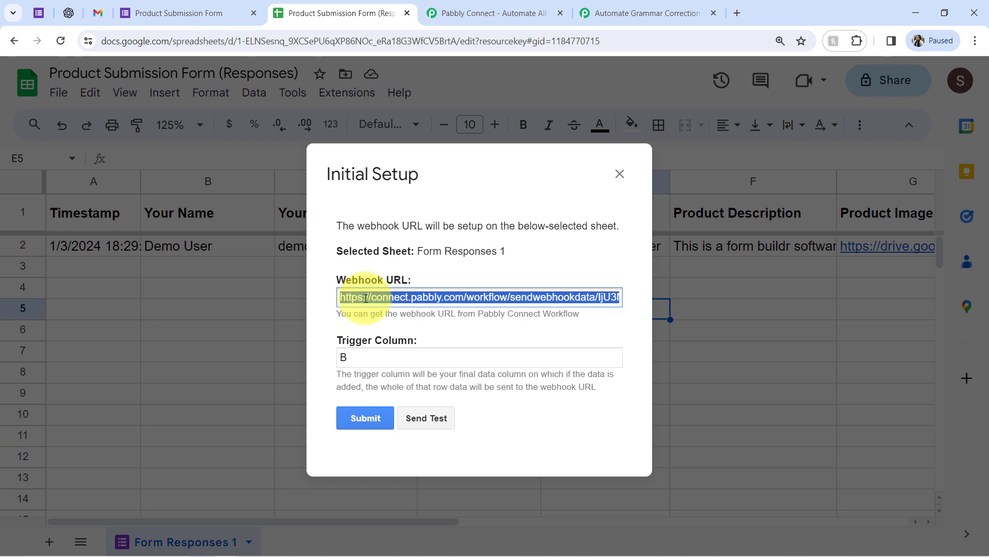
pyautogui.press('BackSpace')
pyautogui.click(357, 359)
pyautogui.press('BackSpace')
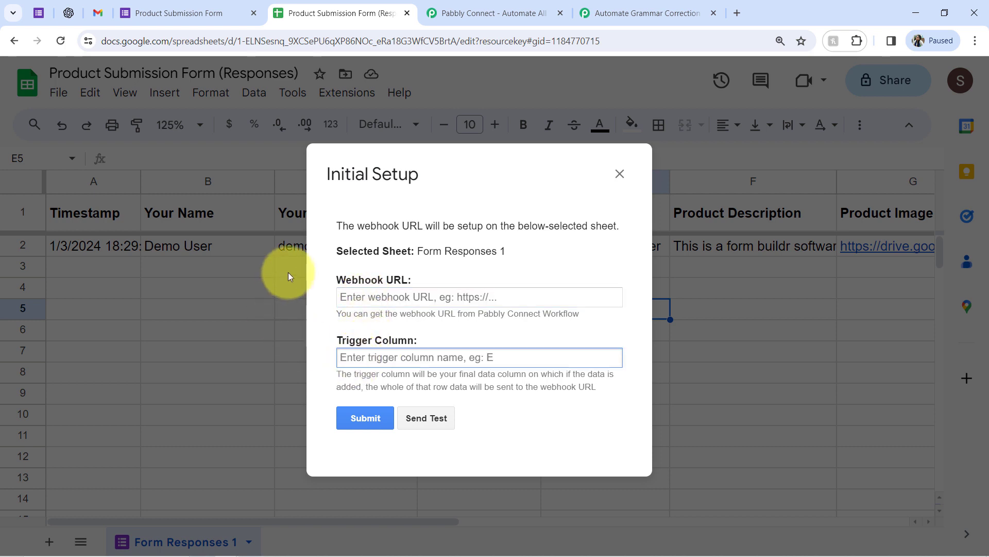
pyautogui.click(364, 297)
pyautogui.hotkey('ctrl', 'v')
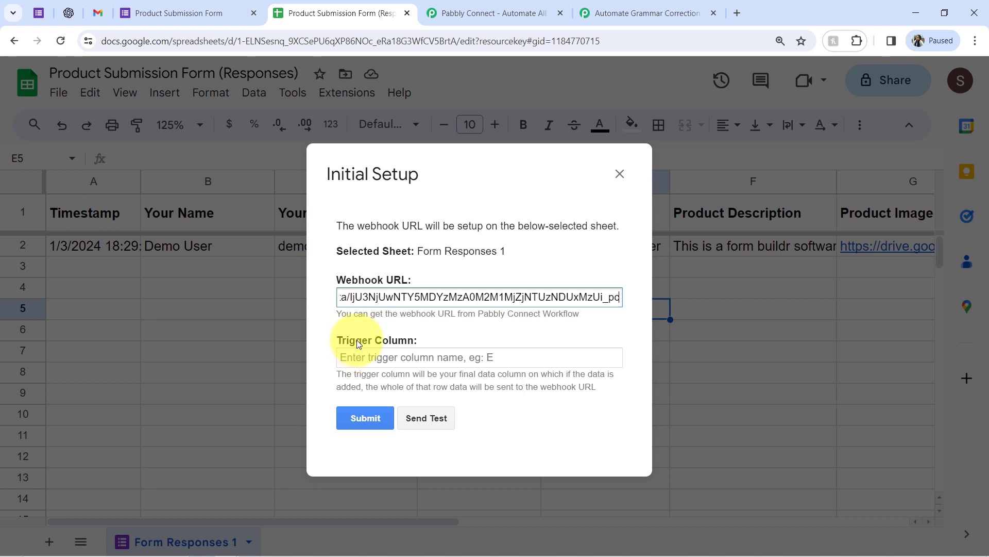
# Set the trigger column to G, the final data column holding Product Image, and send a test to the webhook
pyautogui.doubleClick(386, 340)
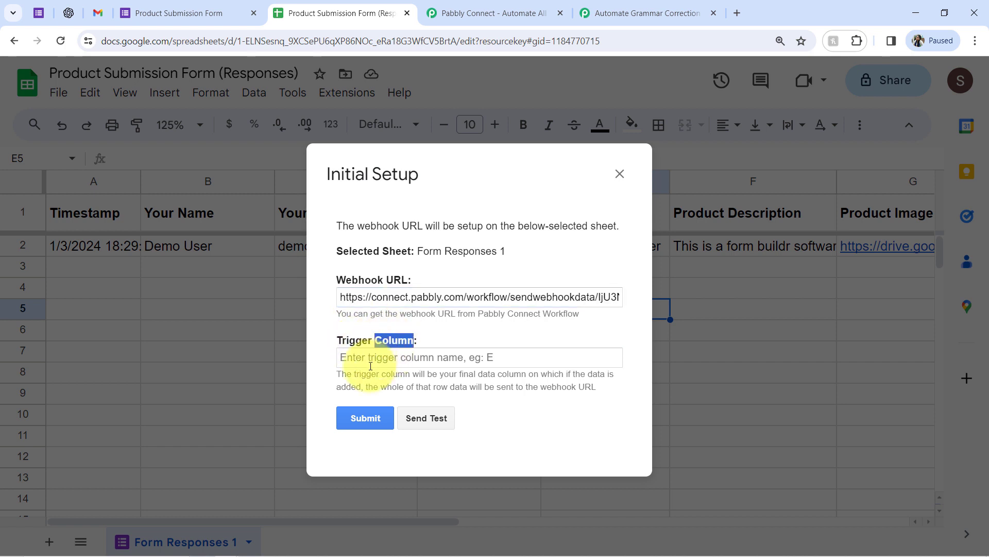
pyautogui.moveTo(367, 373); pyautogui.dragTo(570, 382)
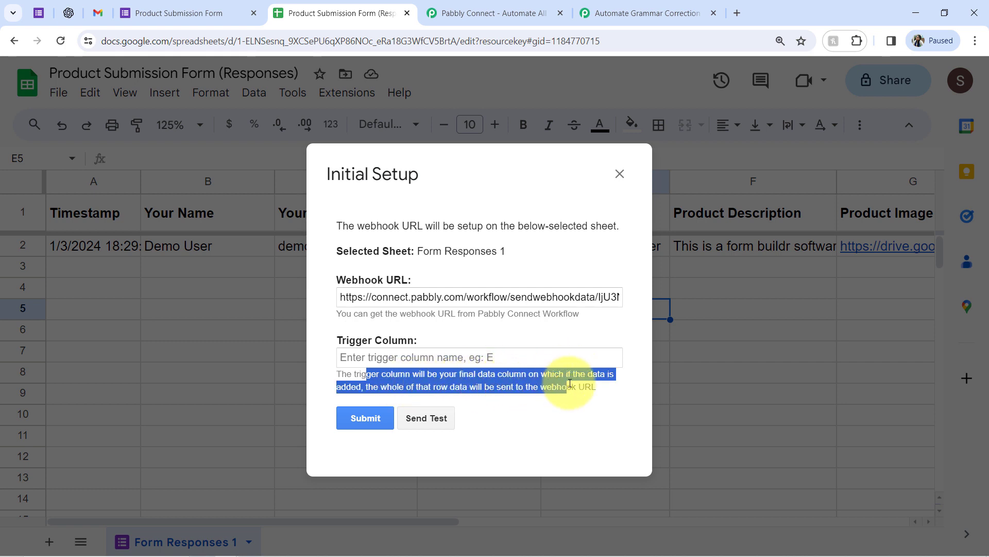
pyautogui.doubleClick(401, 340)
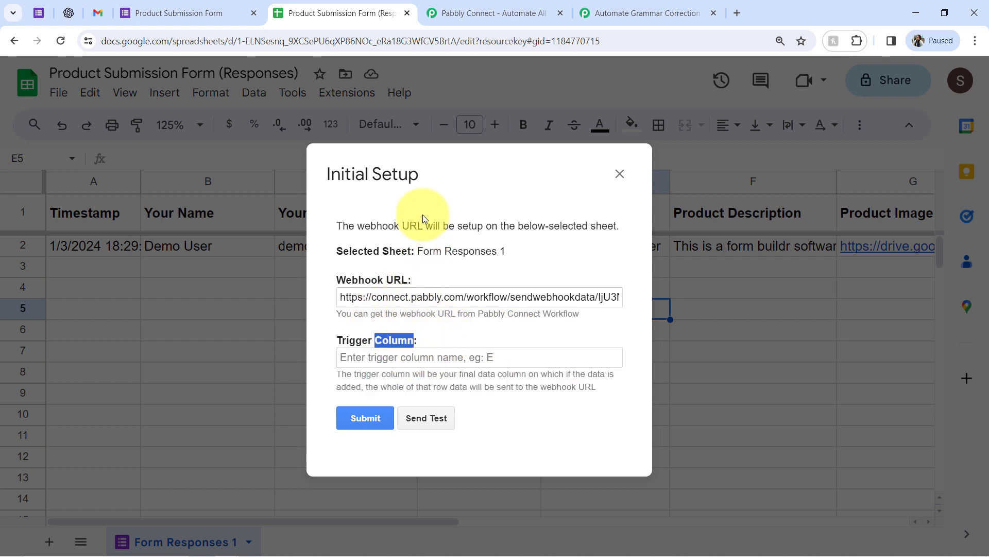
pyautogui.moveTo(431, 177); pyautogui.dragTo(296, 278)
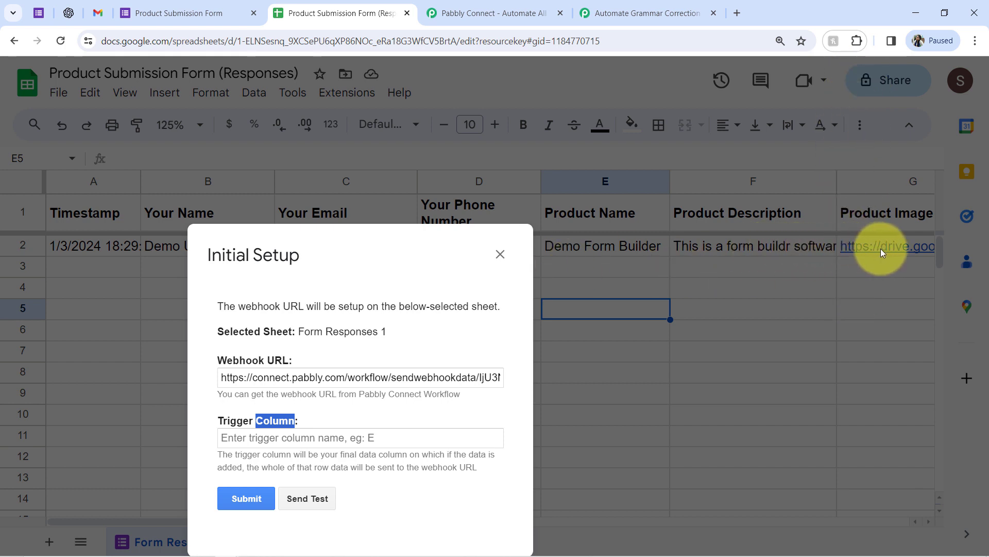
pyautogui.moveTo(380, 254); pyautogui.dragTo(438, 181)
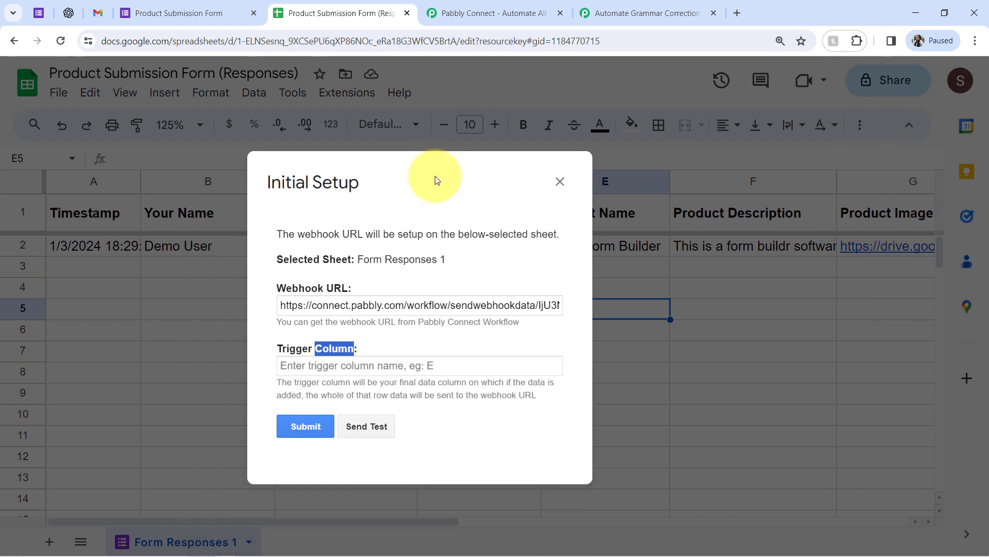
pyautogui.click(287, 369)
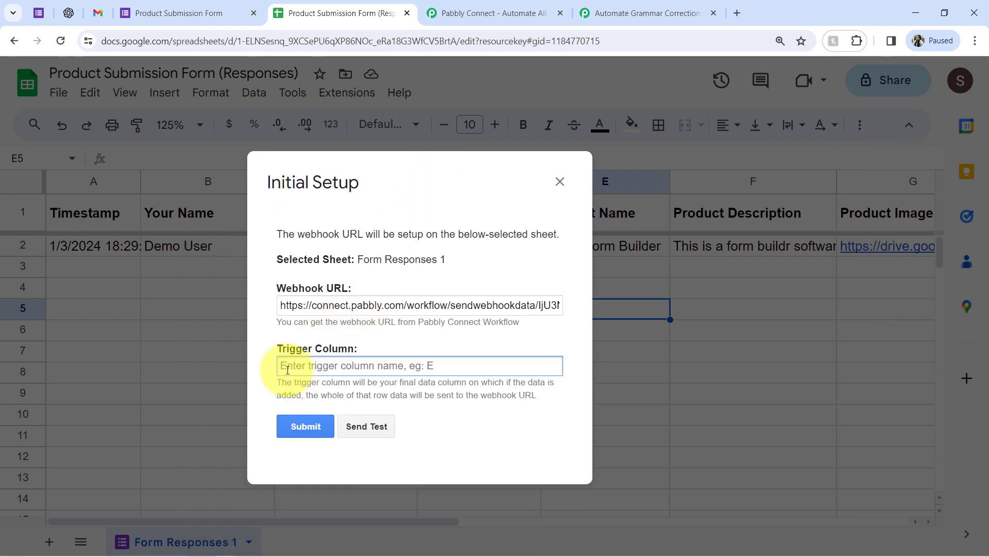
pyautogui.click(366, 427)
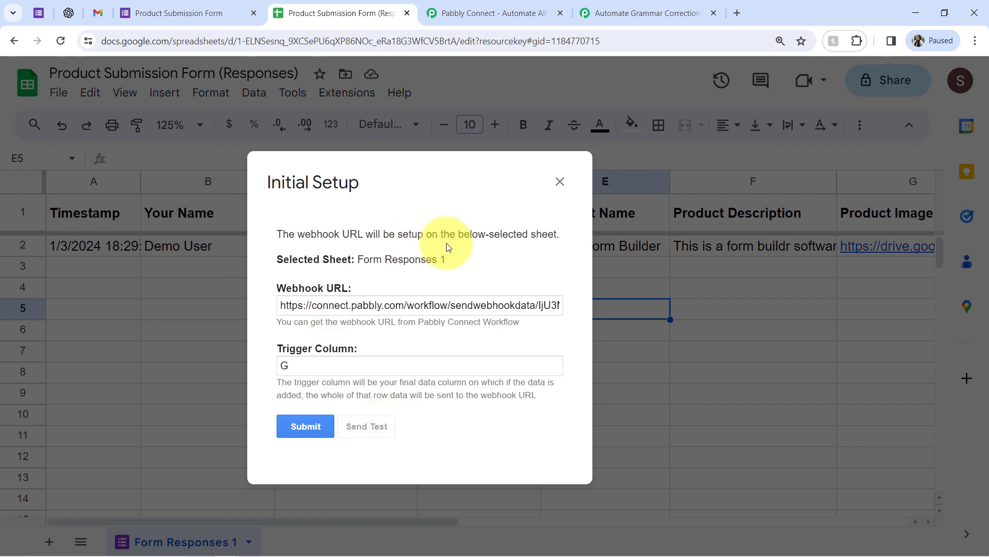
# Switch to the Pabbly Connect workflow and check the phone number, name, email and trigger column values in the captured response
pyautogui.click(645, 4)
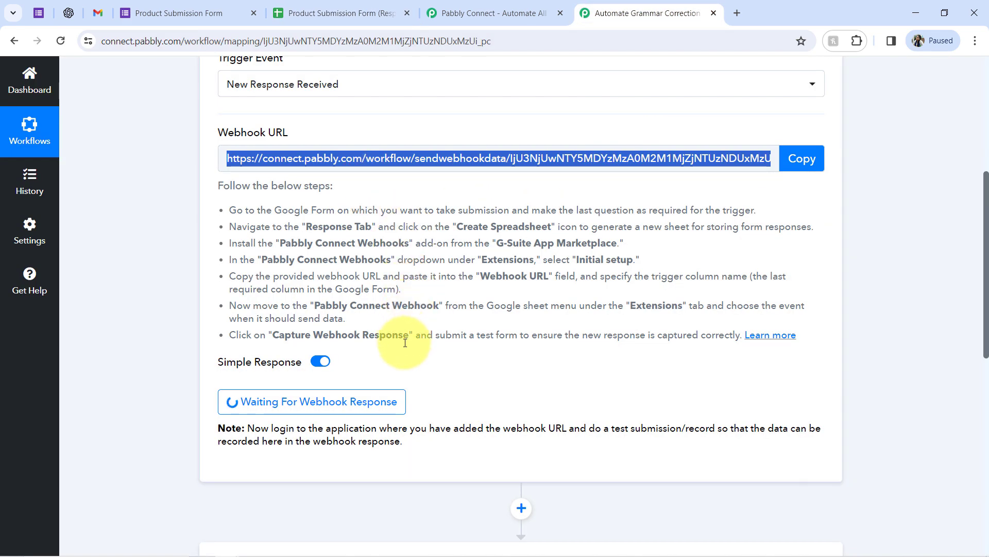
pyautogui.scroll(3, 386, 393)
pyautogui.moveTo(978, 155); pyautogui.dragTo(965, 282)
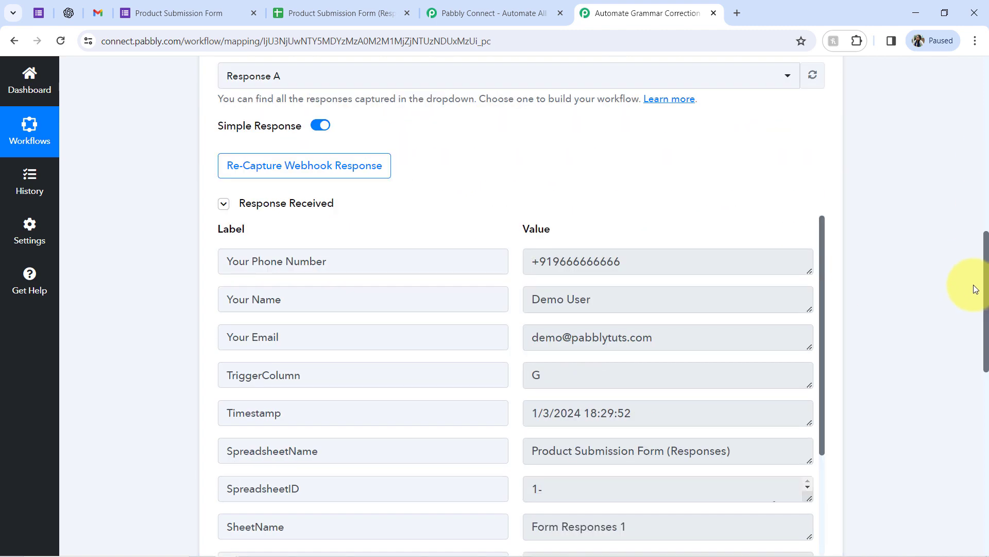
pyautogui.click(286, 205)
pyautogui.click(286, 204)
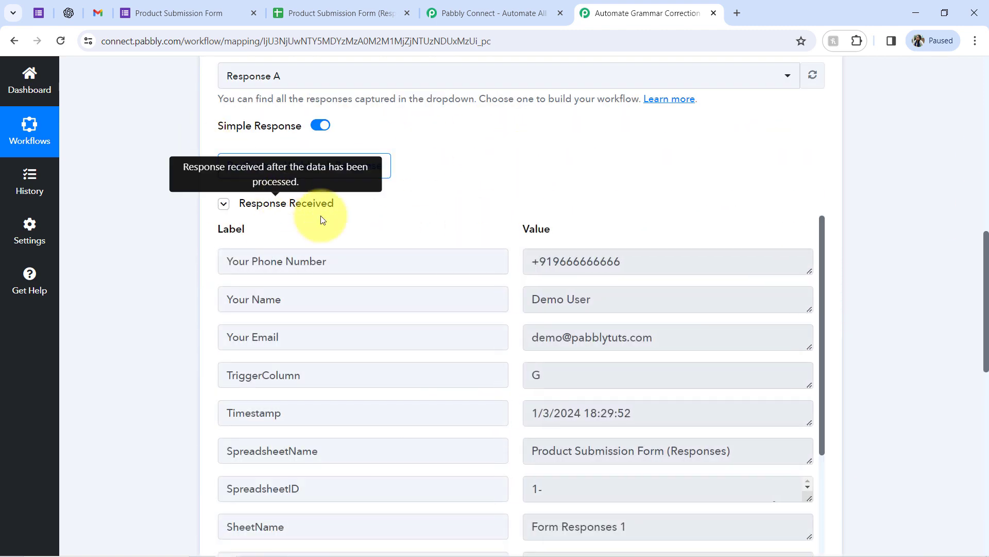
pyautogui.moveTo(573, 261); pyautogui.dragTo(580, 262)
pyautogui.moveTo(518, 278); pyautogui.dragTo(520, 263)
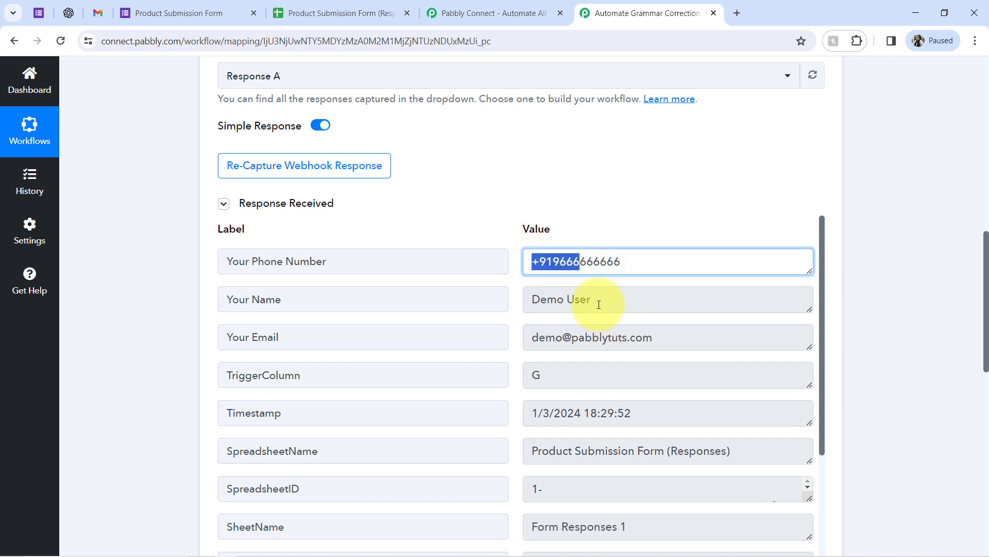
pyautogui.tripleClick(596, 269)
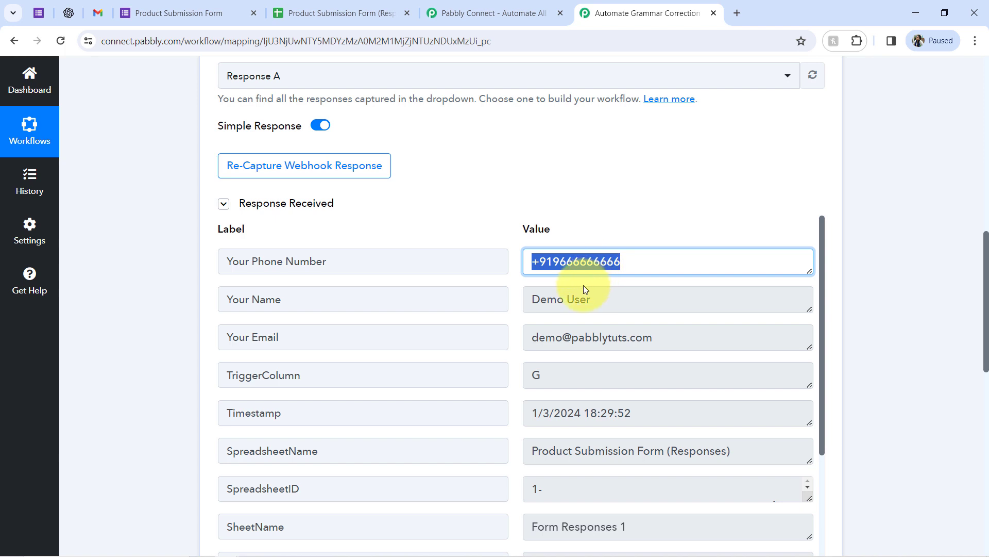
pyautogui.moveTo(586, 303); pyautogui.dragTo(537, 323)
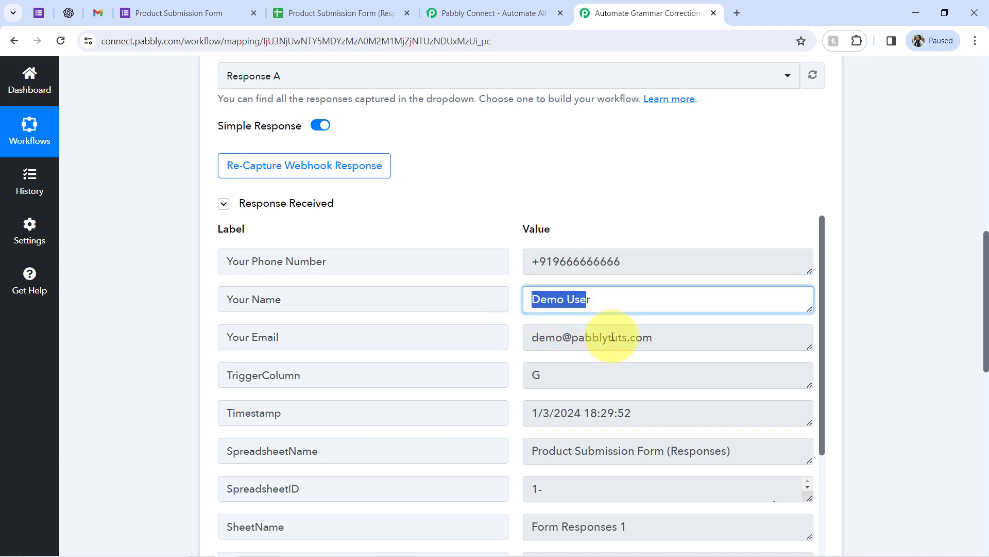
pyautogui.moveTo(627, 339); pyautogui.dragTo(560, 349)
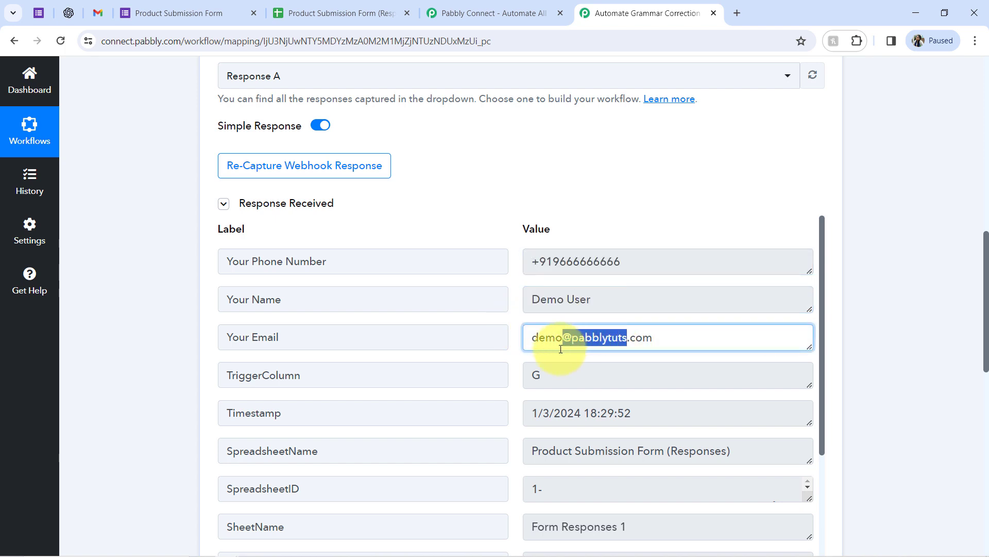
pyautogui.click(569, 383)
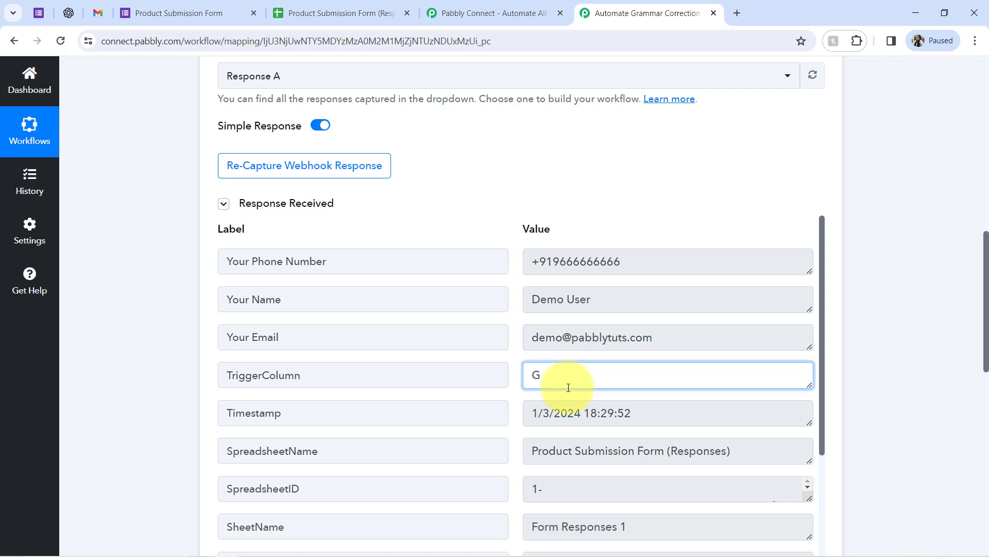
# Check the Product Image value in the captured response and enlarge the Product Description value to read its full text
pyautogui.moveTo(821, 305); pyautogui.dragTo(811, 438)
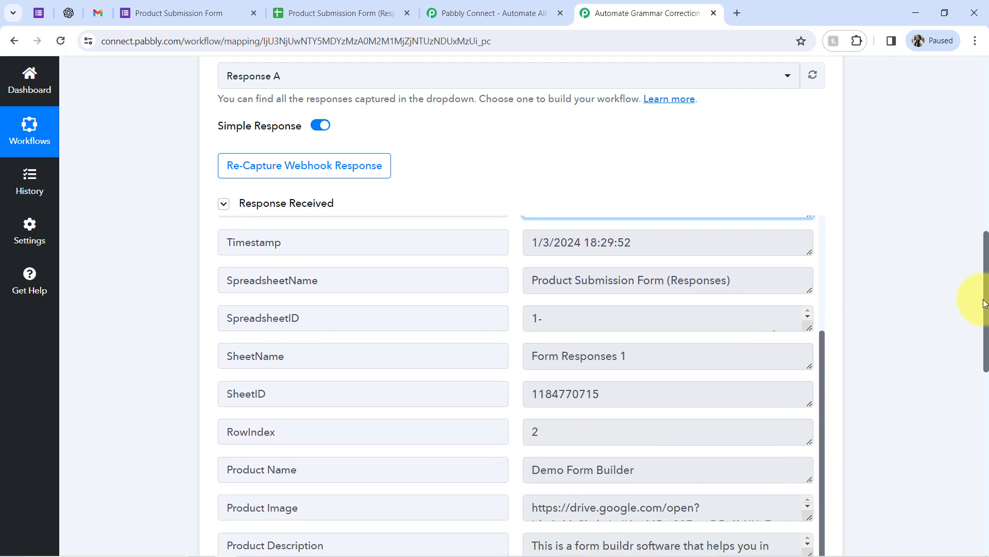
pyautogui.moveTo(985, 302); pyautogui.dragTo(985, 370)
pyautogui.click(676, 292)
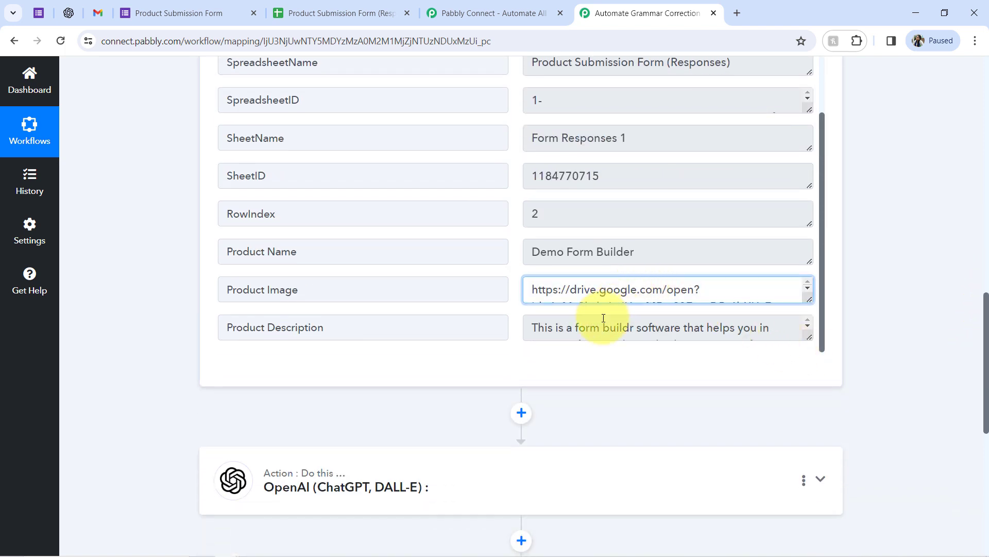
pyautogui.moveTo(809, 336); pyautogui.dragTo(802, 423)
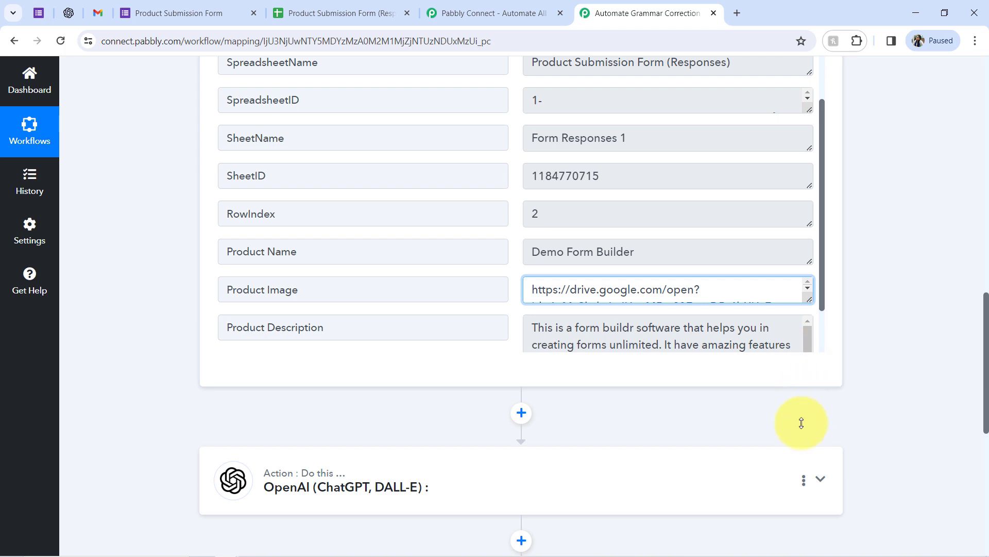
pyautogui.moveTo(823, 271); pyautogui.dragTo(824, 342)
pyautogui.tripleClick(764, 300)
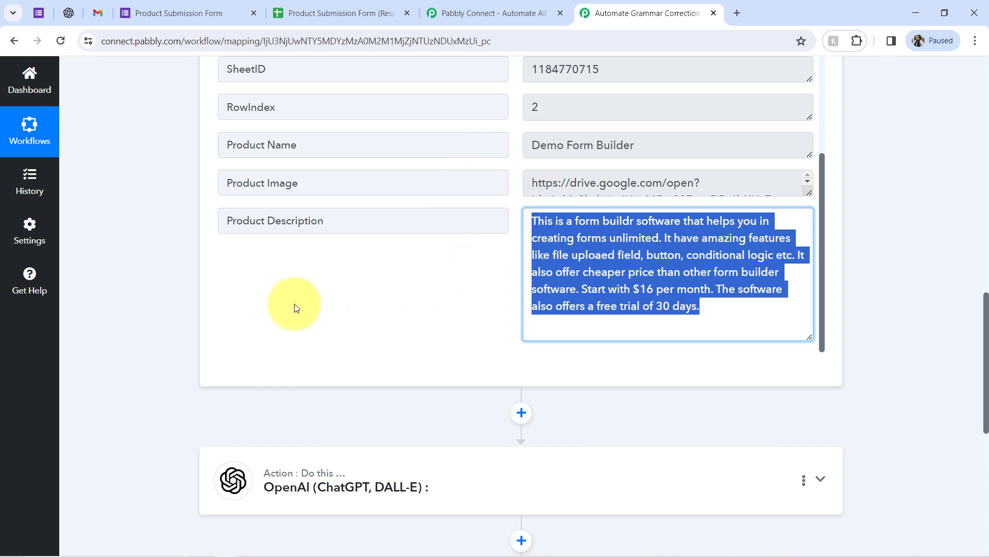
# Close the submitted Product Submission Form page and the extra Pabbly Connect home page, and submit the webhook Initial Setup in the responses spreadsheet
pyautogui.click(186, 13)
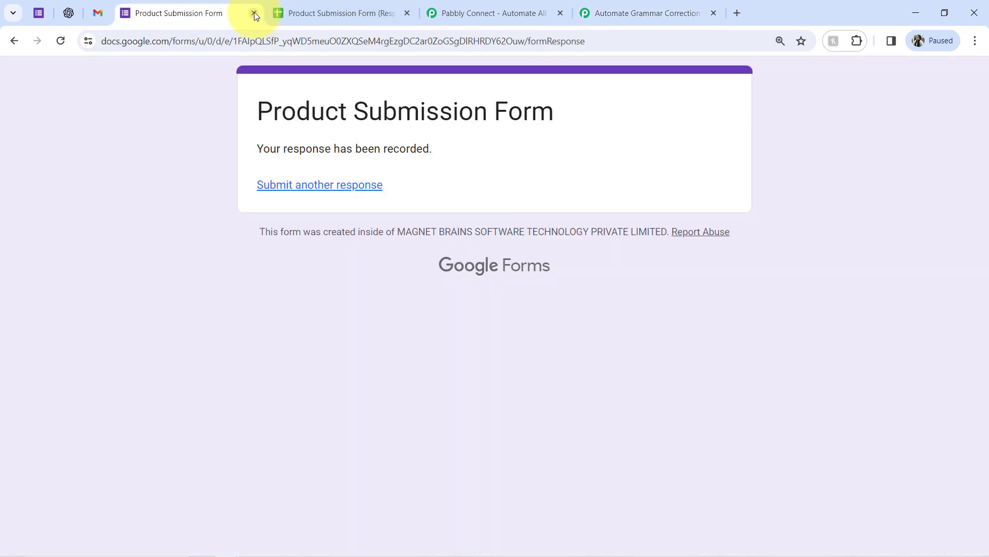
pyautogui.click(254, 12)
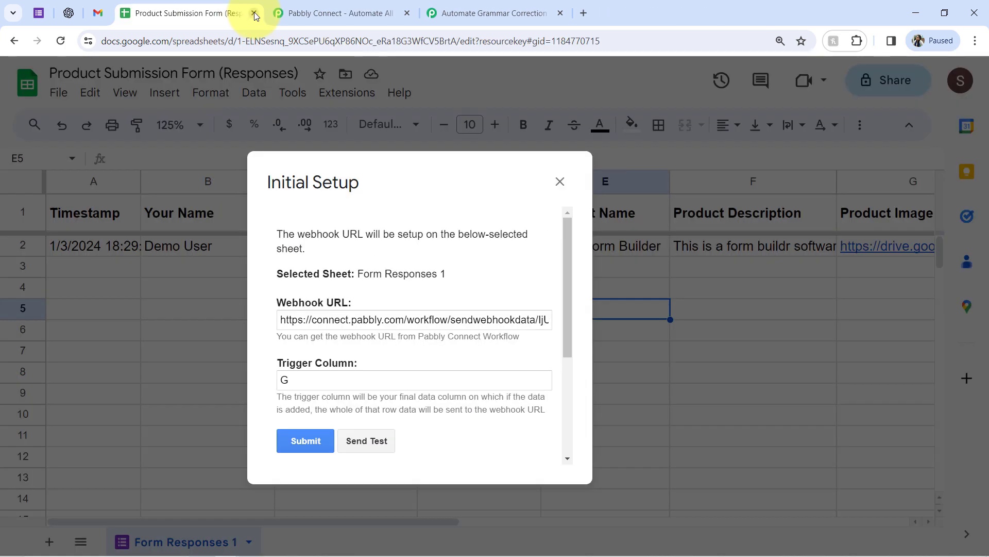
pyautogui.click(408, 13)
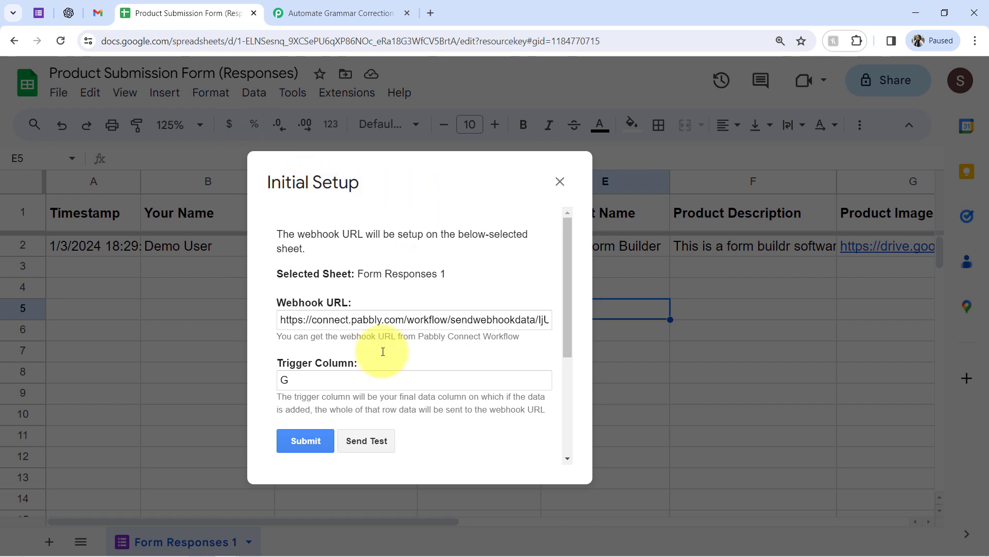
pyautogui.click(299, 440)
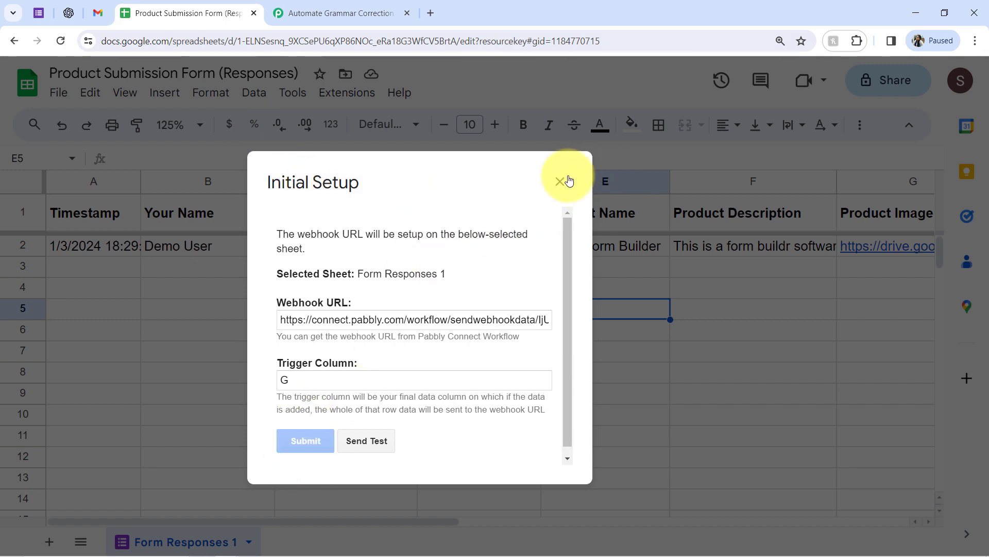
# Switch to the Pabbly Connect workflow and collapse the Google Forms trigger step
pyautogui.click(298, 6)
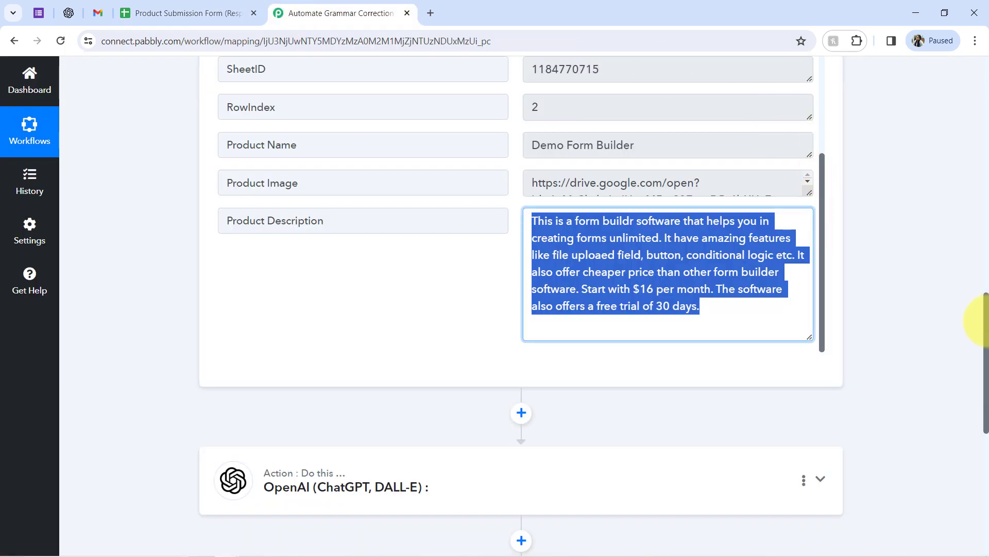
pyautogui.moveTo(983, 320); pyautogui.dragTo(981, 89)
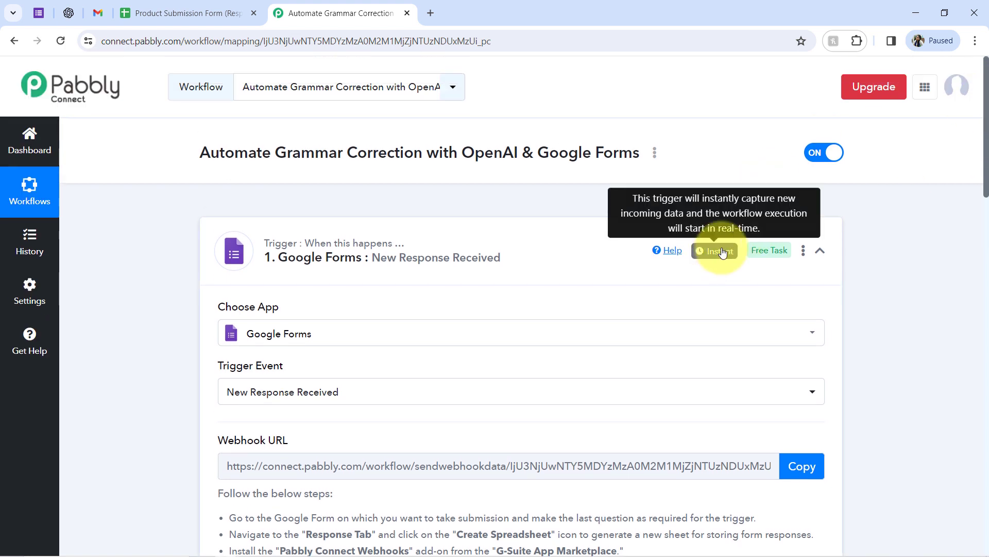
pyautogui.click(442, 261)
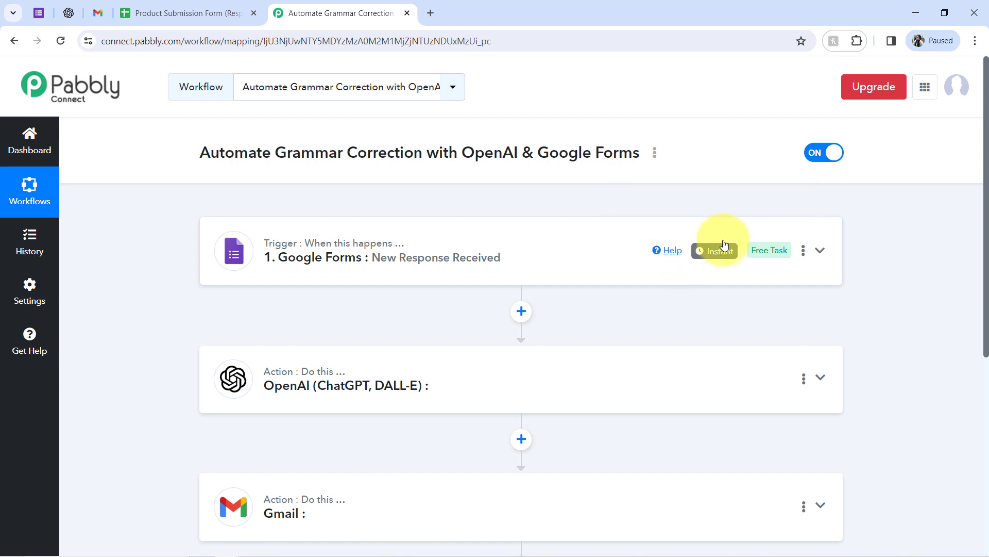
pyautogui.moveTo(716, 251)
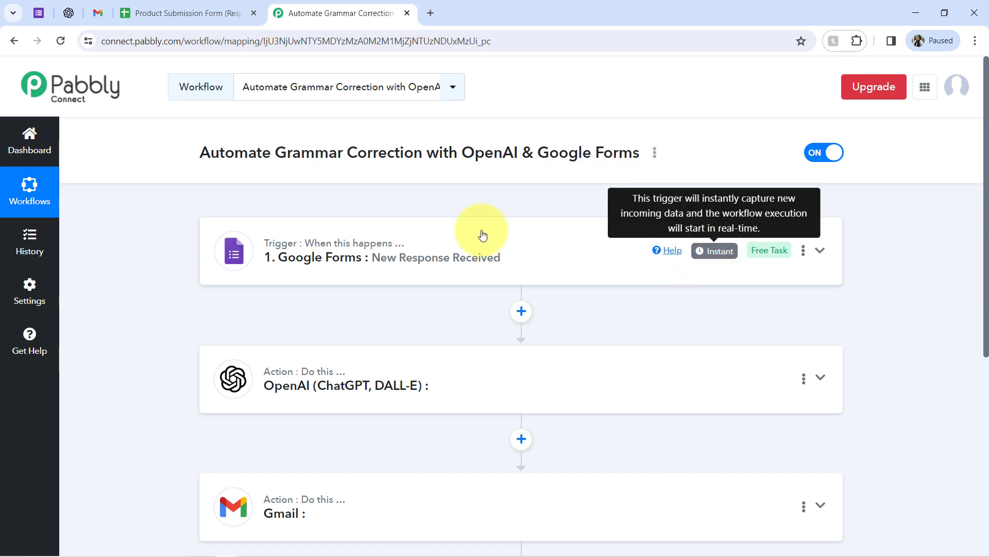
# Return to the responses spreadsheet, close the Initial Setup dialog, and enable Send On Event for Pabbly Connect Webhooks
pyautogui.click(188, 13)
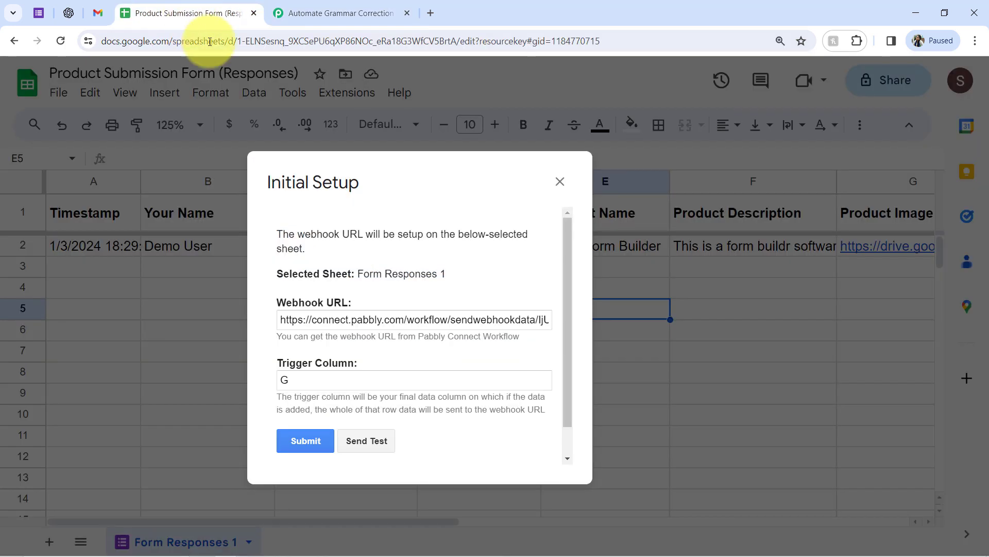
pyautogui.click(560, 182)
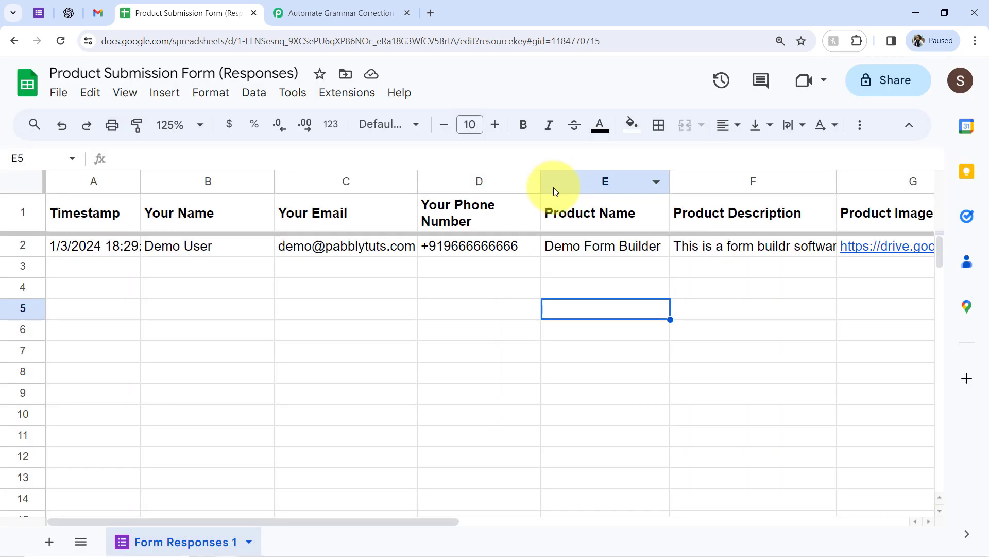
pyautogui.click(348, 98)
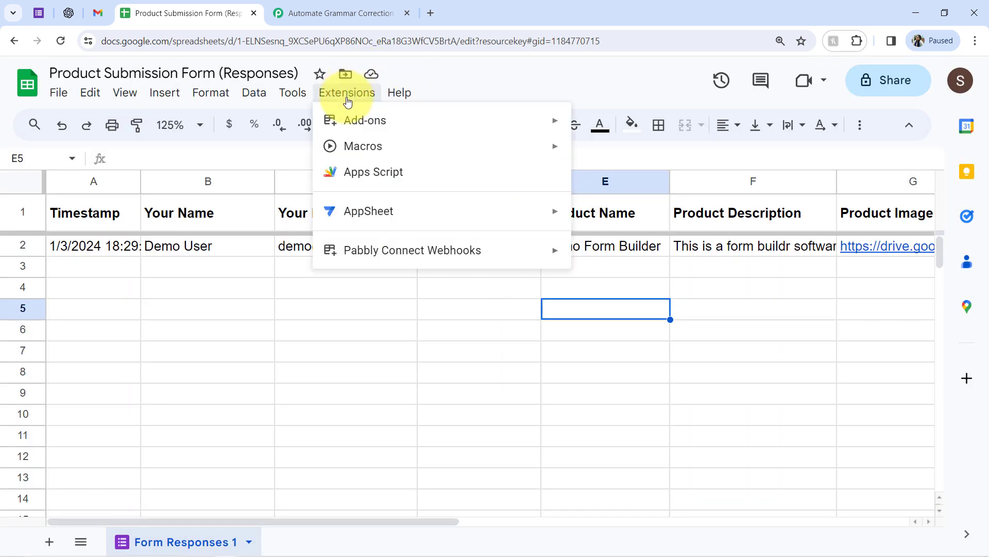
pyautogui.moveTo(474, 256)
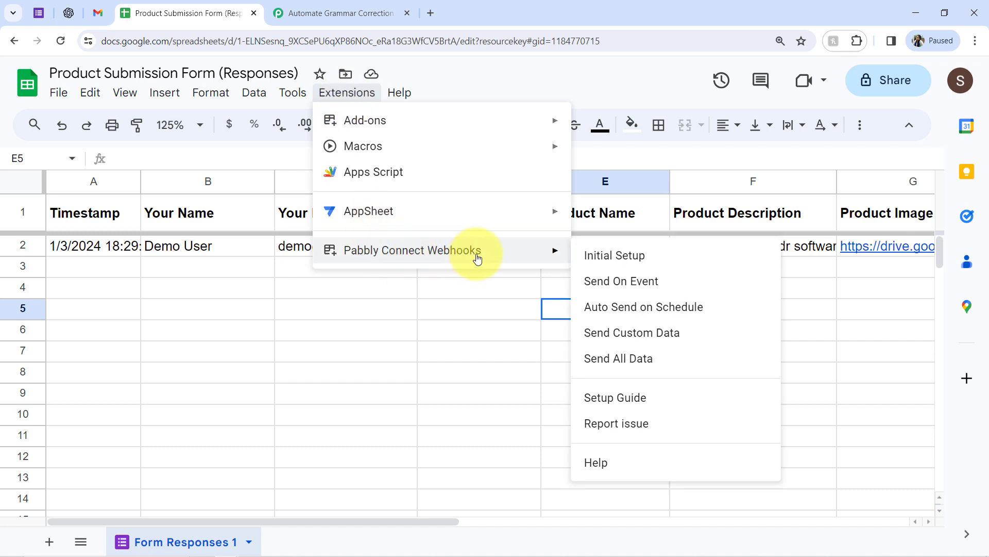
pyautogui.click(598, 288)
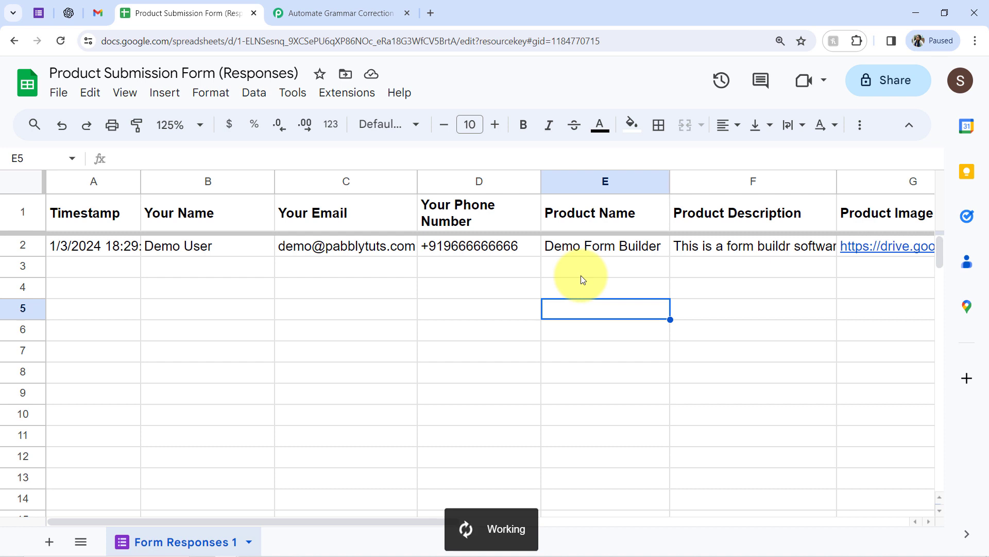
pyautogui.click(338, 94)
pyautogui.moveTo(530, 258)
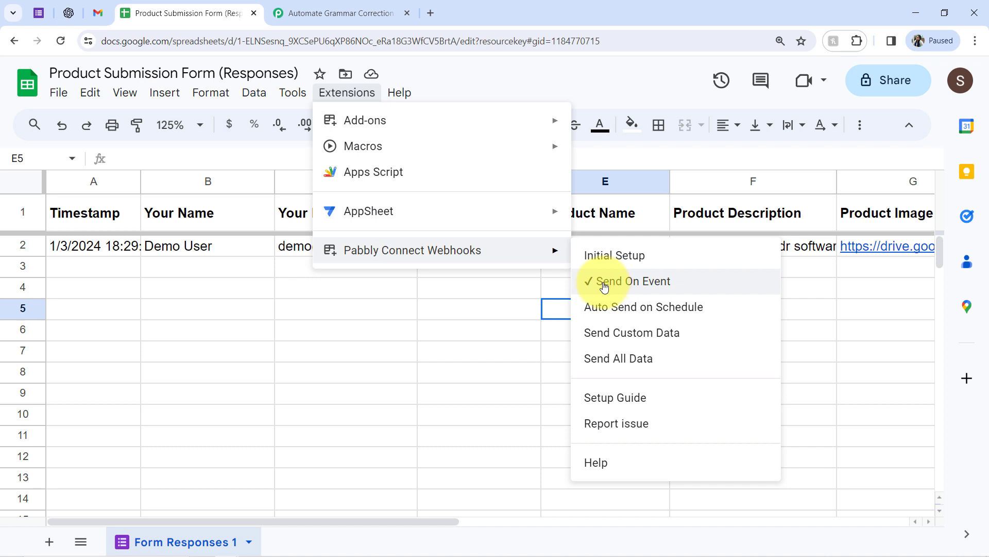
pyautogui.moveTo(114, 267); pyautogui.dragTo(816, 266)
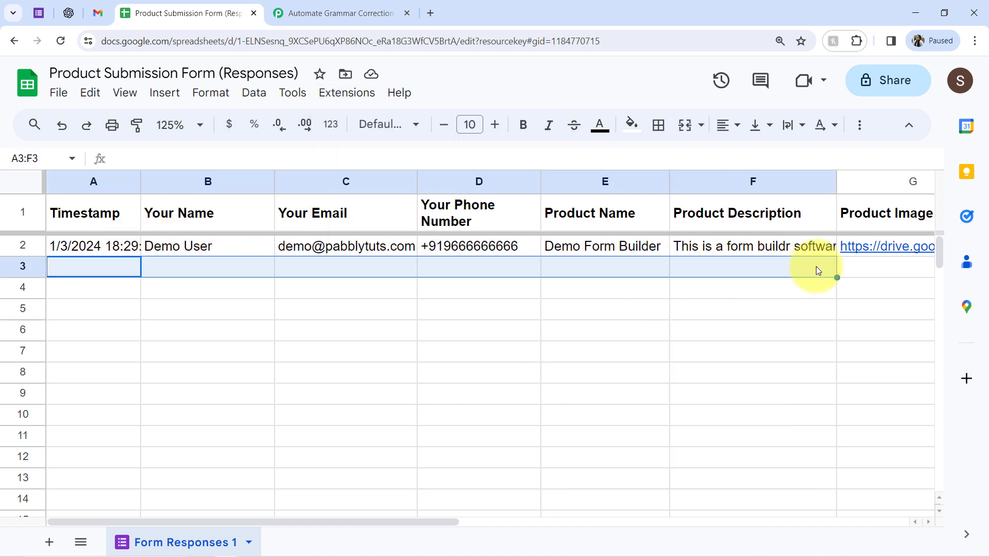
pyautogui.click(323, 15)
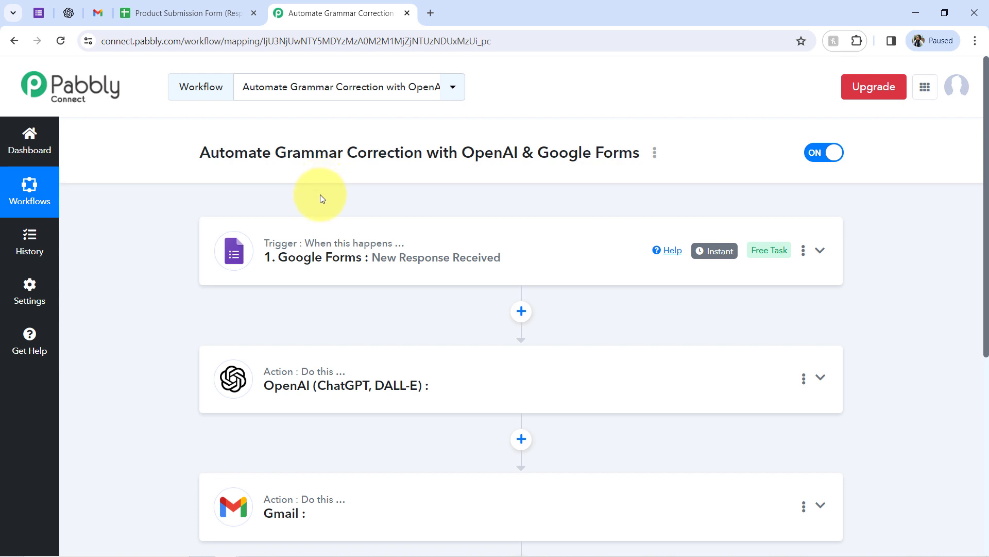
pyautogui.moveTo(341, 249)
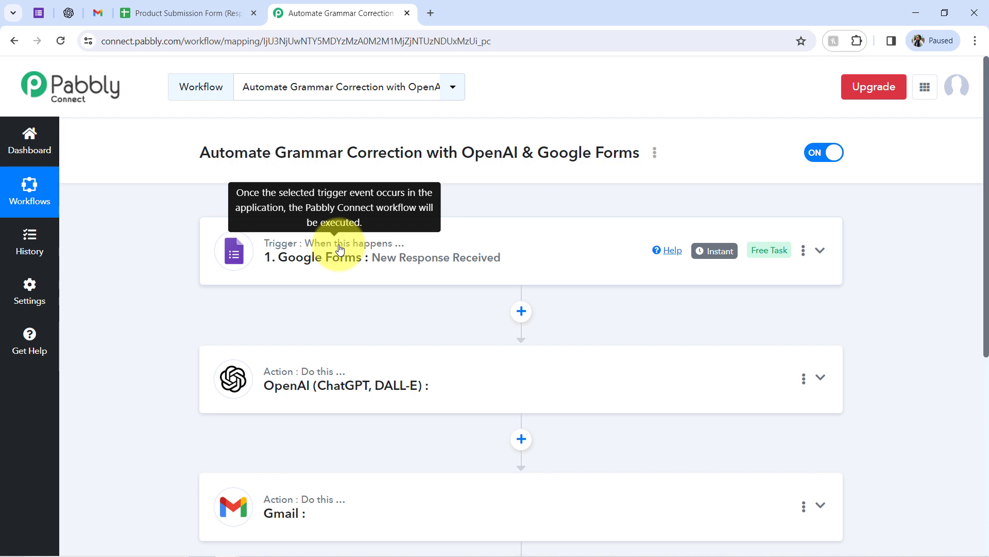
pyautogui.click(155, 13)
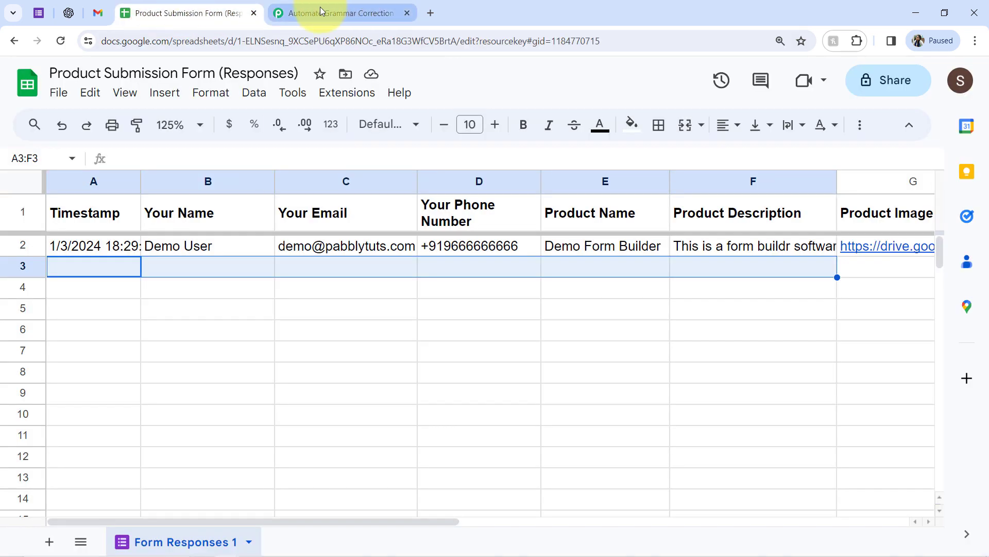
pyautogui.moveTo(320, 11)
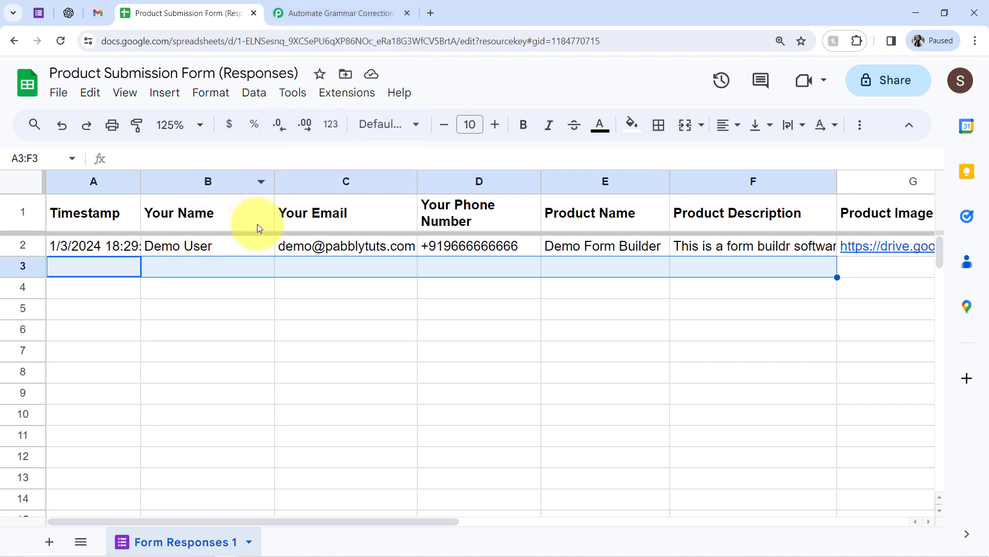
# In the Pabbly Connect workflow, set the OpenAI step's action event to ChatGPT and open its account connection settings
pyautogui.click(303, 15)
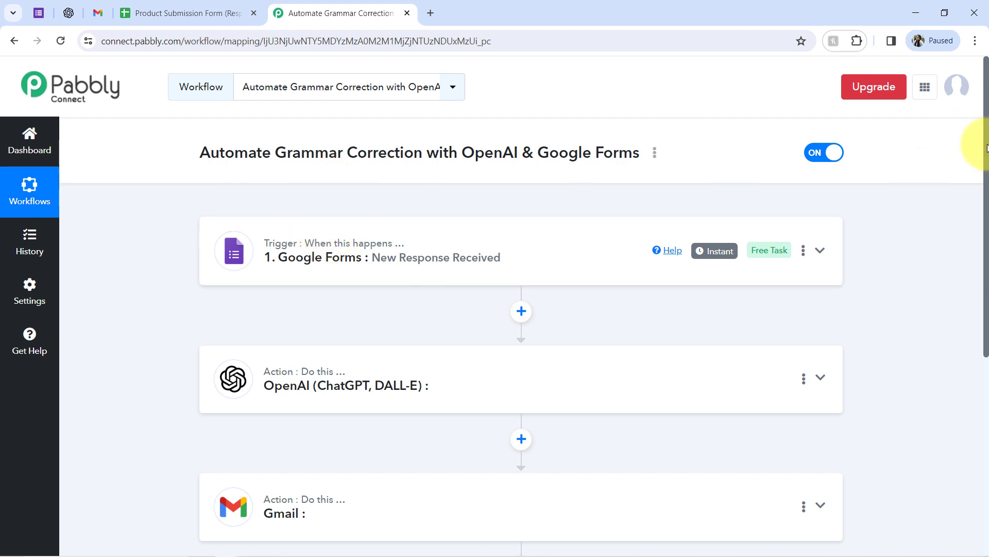
pyautogui.scroll(-3, 976, 170)
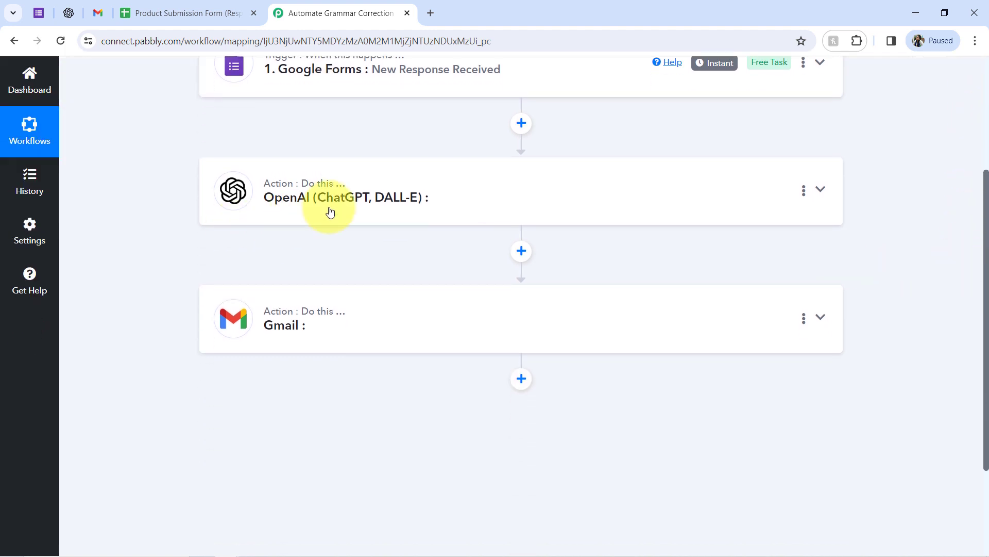
pyautogui.click(324, 204)
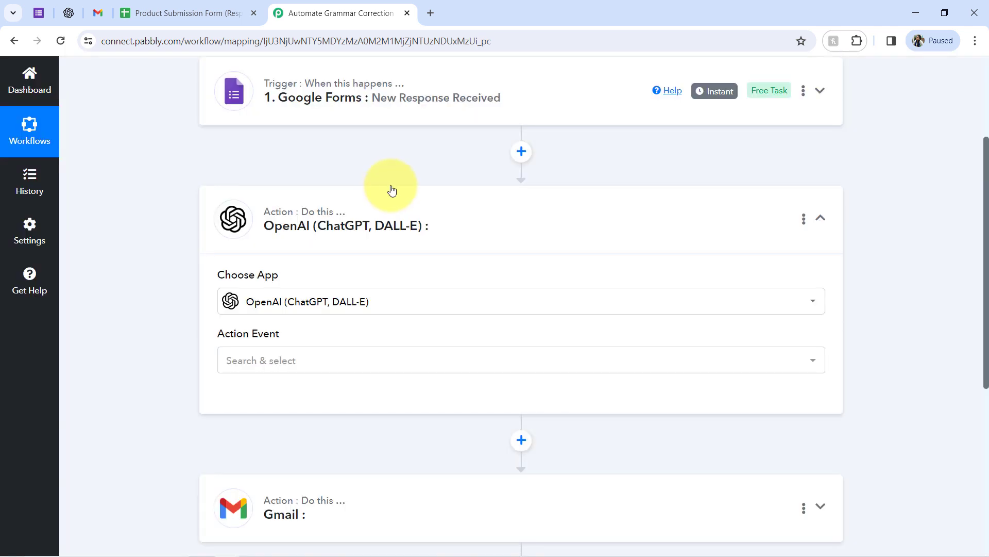
pyautogui.click(302, 364)
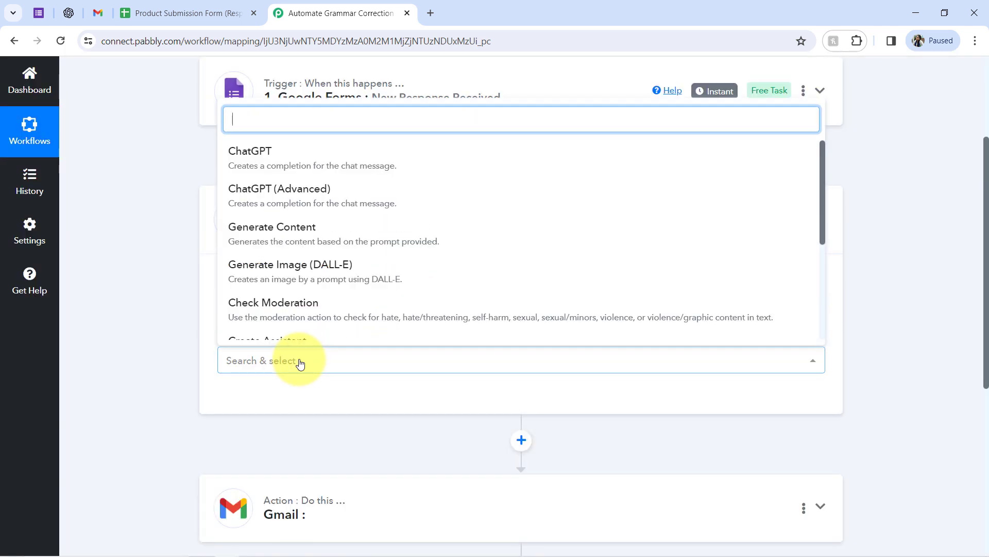
pyautogui.click(257, 206)
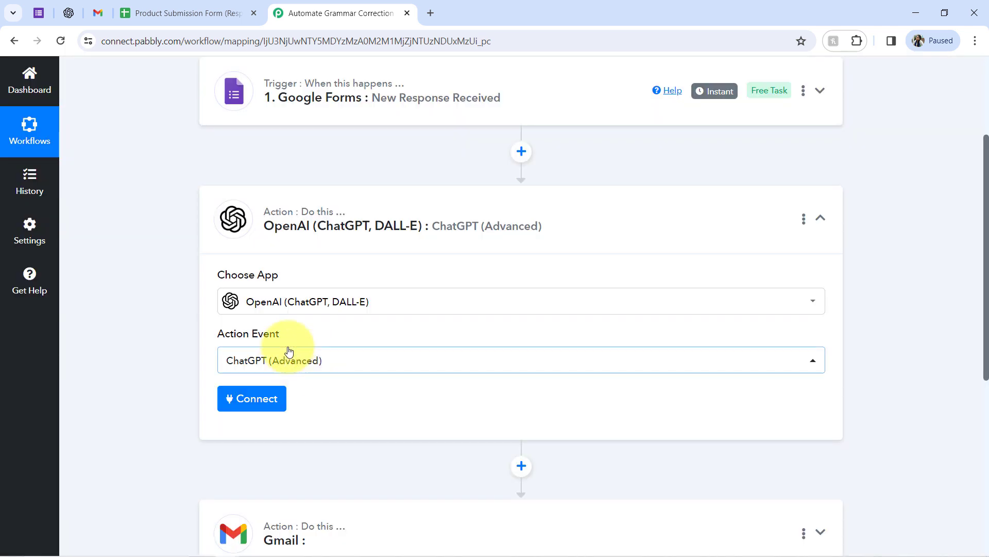
pyautogui.click(287, 356)
pyautogui.click(271, 190)
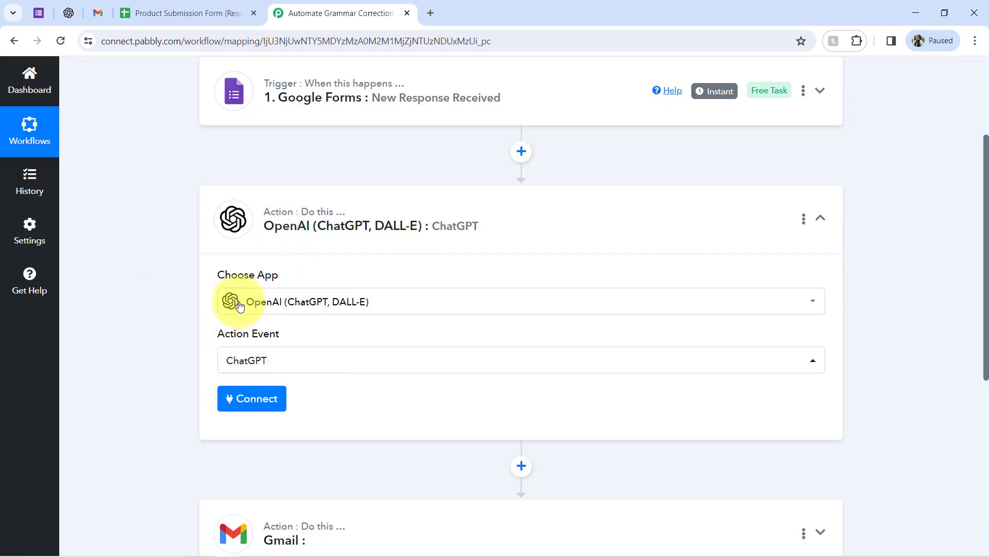
pyautogui.click(246, 399)
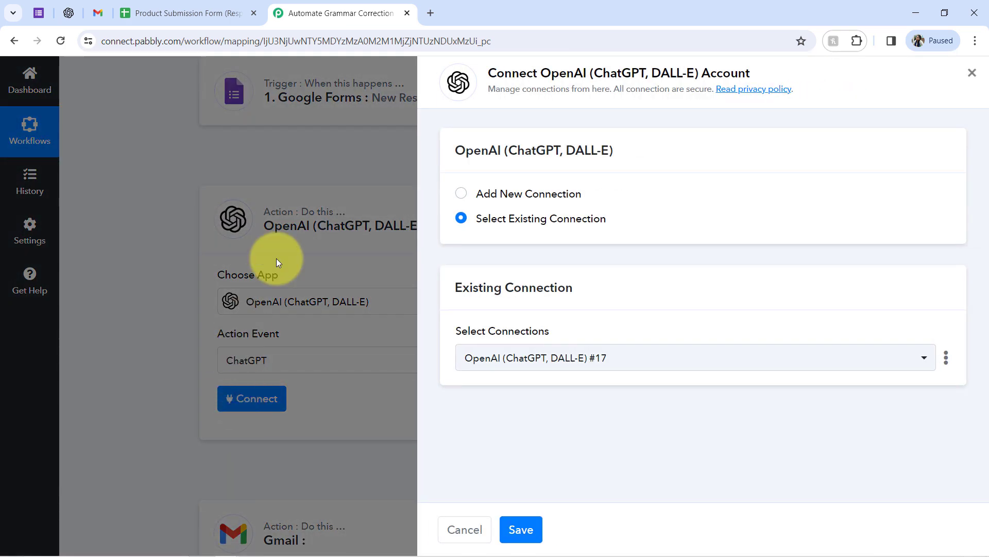
# View the OpenAI API Keys page linked from the new connection form to see where the token is obtained, and close it
pyautogui.click(513, 199)
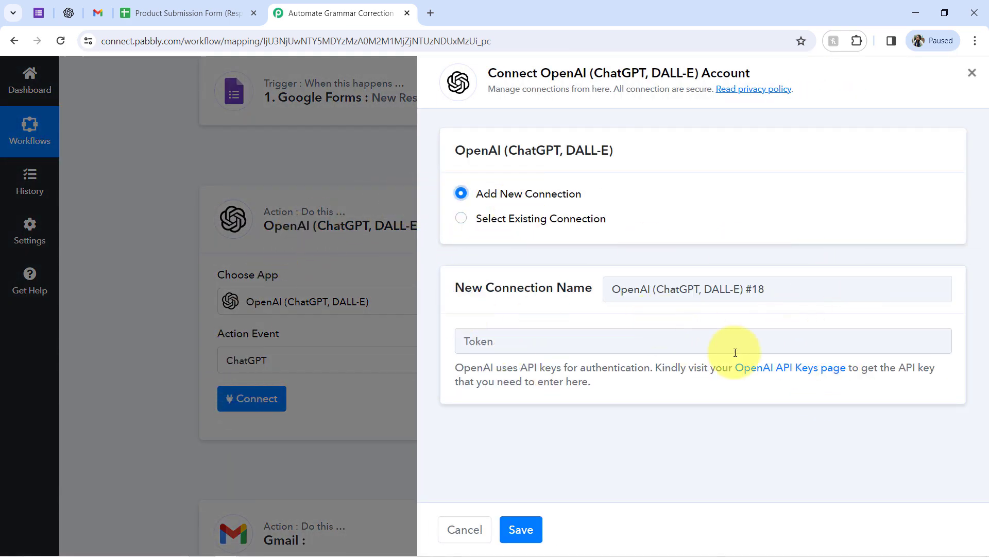
pyautogui.rightClick(760, 371)
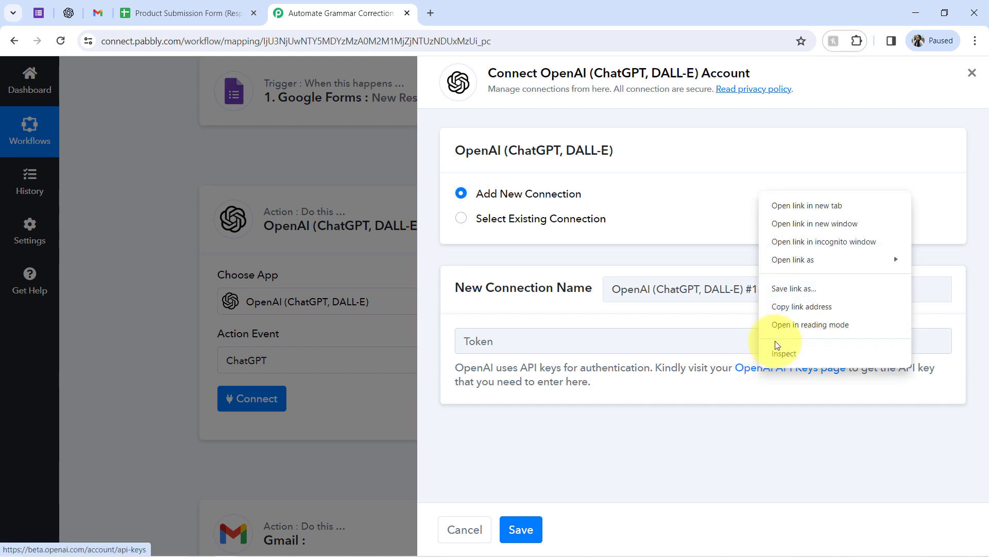
pyautogui.click(788, 201)
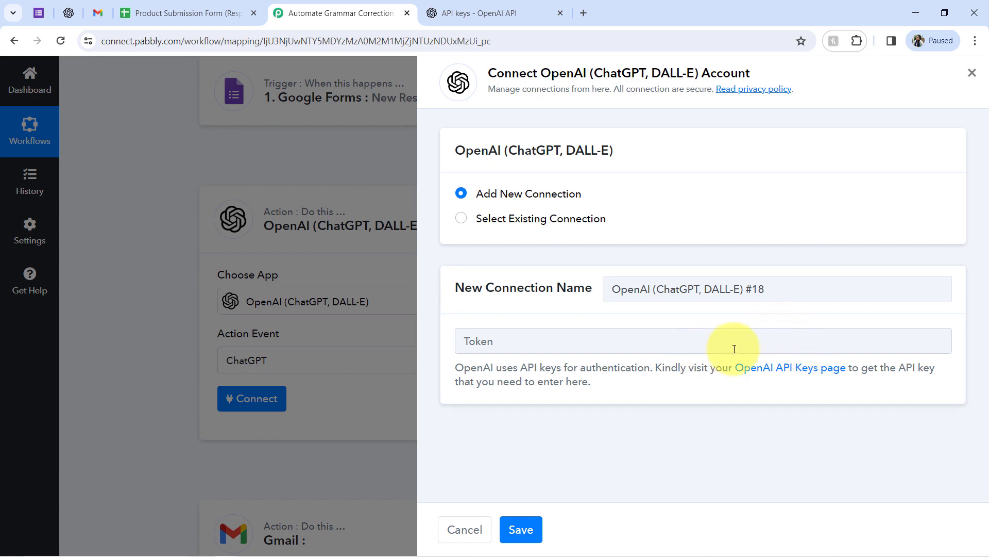
pyautogui.click(436, 13)
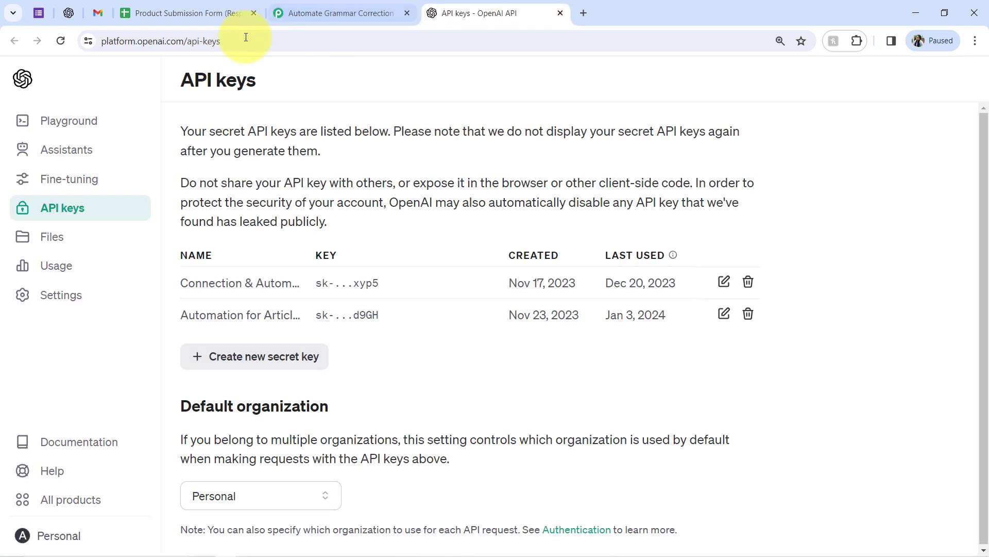
pyautogui.moveTo(158, 45); pyautogui.dragTo(265, 47)
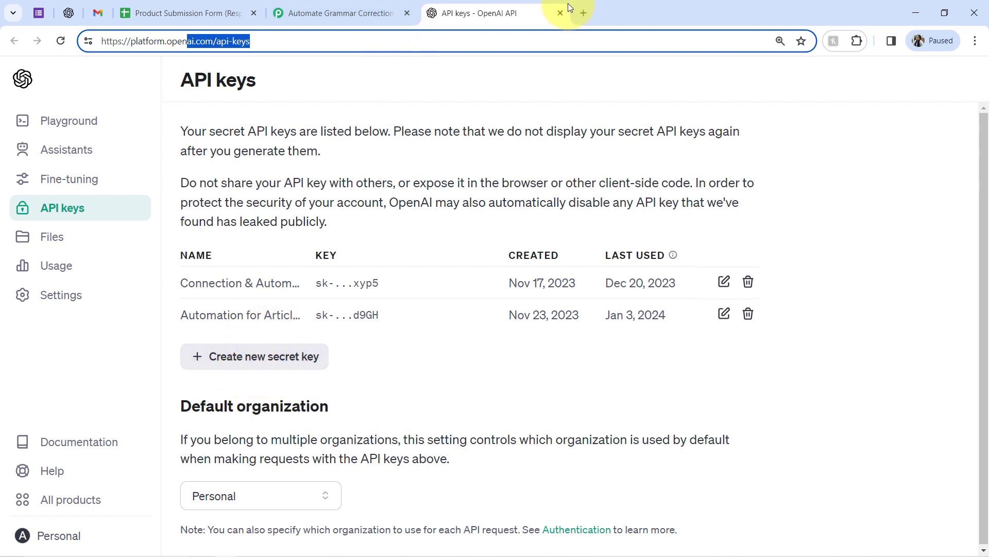
pyautogui.click(560, 15)
# Connect the ChatGPT action through the existing OpenAI connection and save it
pyautogui.click(521, 218)
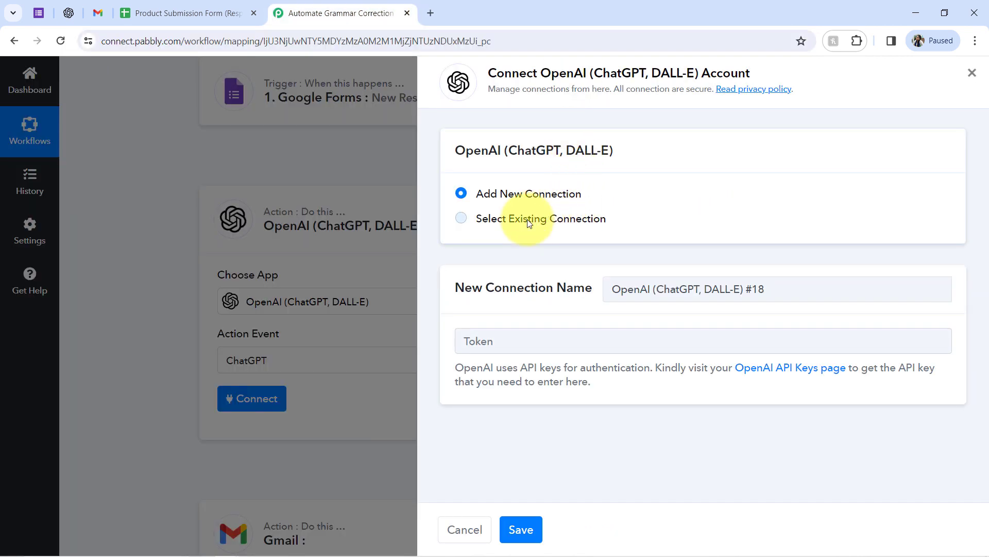
pyautogui.click(512, 530)
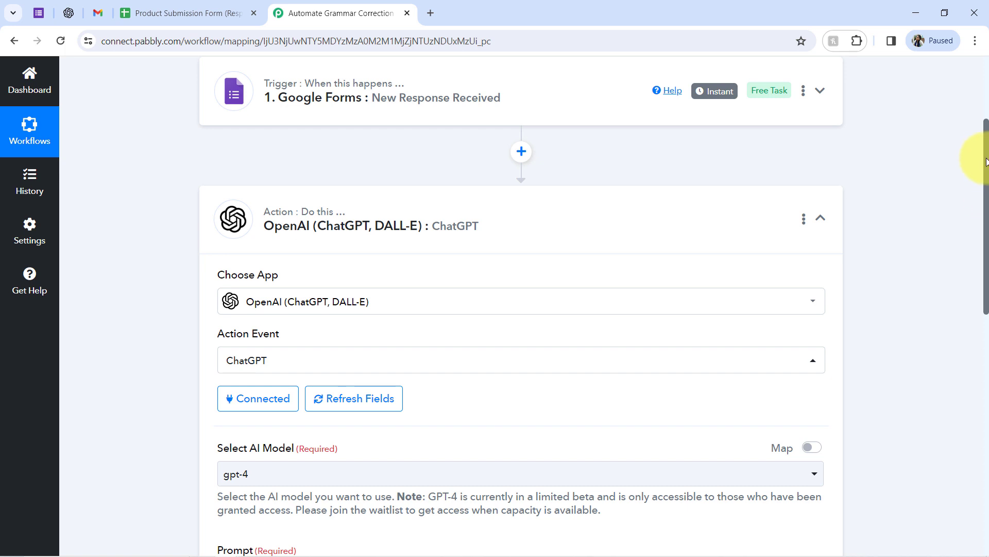
# Set the ChatGPT action's AI model to gpt-3.5-turbo-0301
pyautogui.moveTo(985, 165); pyautogui.dragTo(987, 275)
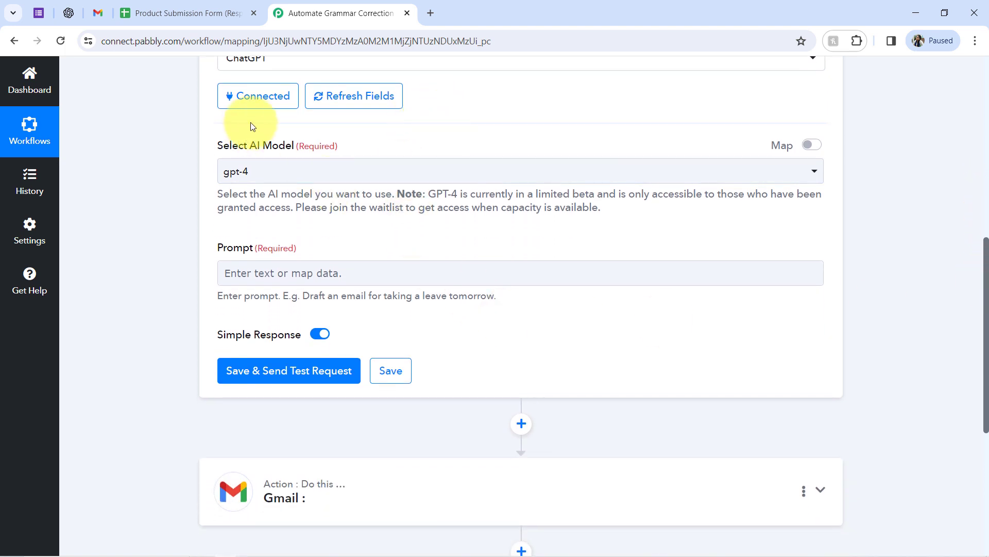
pyautogui.click(254, 175)
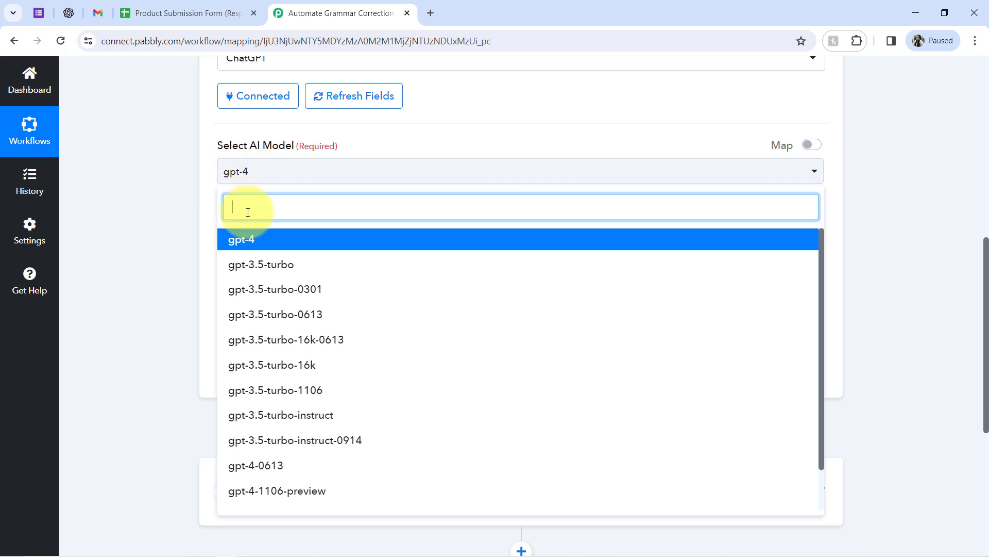
pyautogui.click(246, 288)
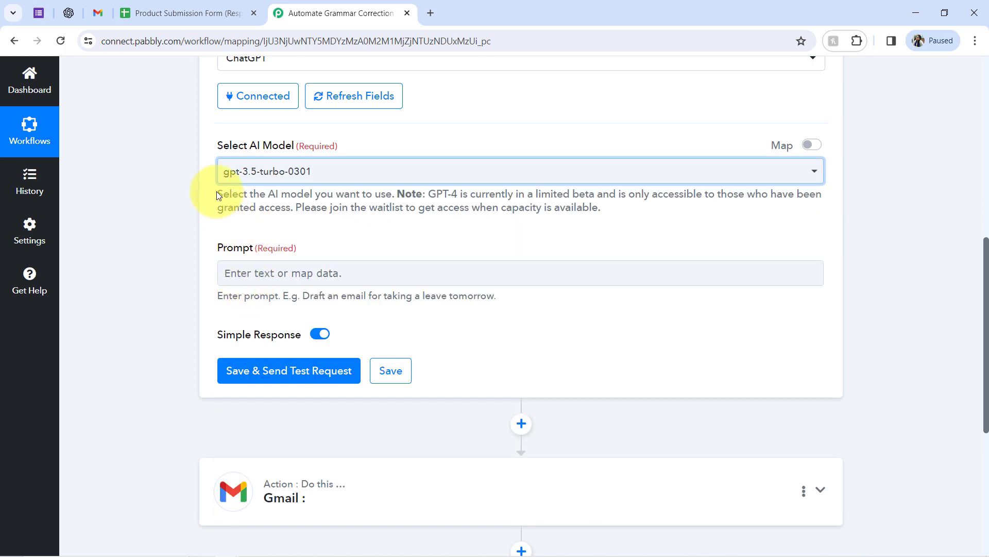
pyautogui.click(229, 172)
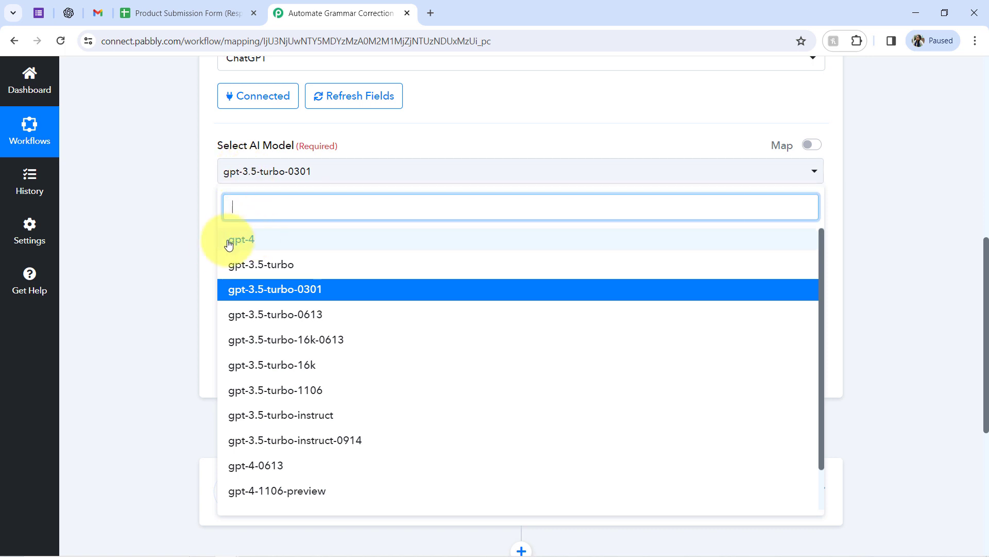
pyautogui.click(205, 252)
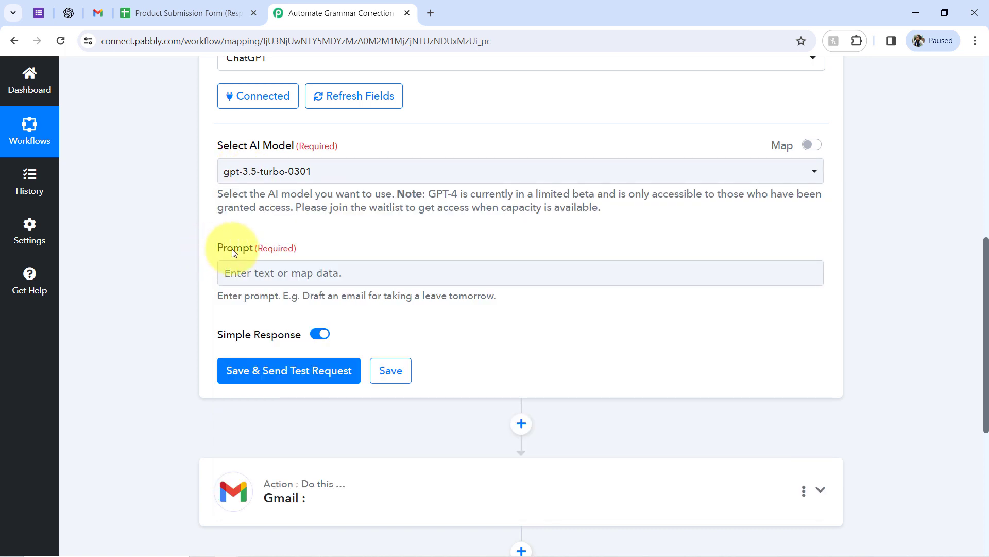
# Enter the prompt "Please correct the grammar, spelling & also rewrite the following sentence:" for the ChatGPT action
pyautogui.moveTo(218, 248); pyautogui.dragTo(279, 244)
pyautogui.click(286, 269)
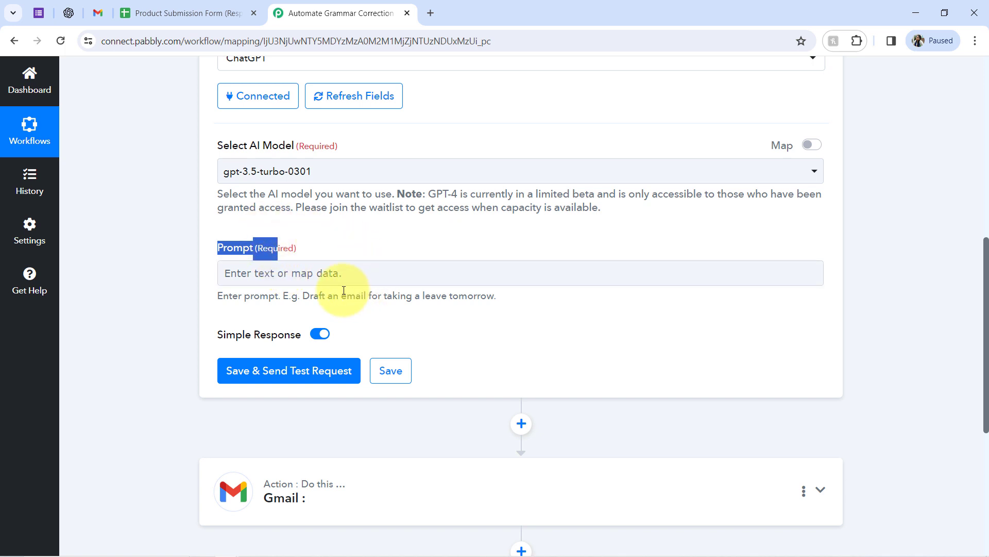
pyautogui.moveTo(303, 295); pyautogui.dragTo(430, 291)
pyautogui.click(429, 292)
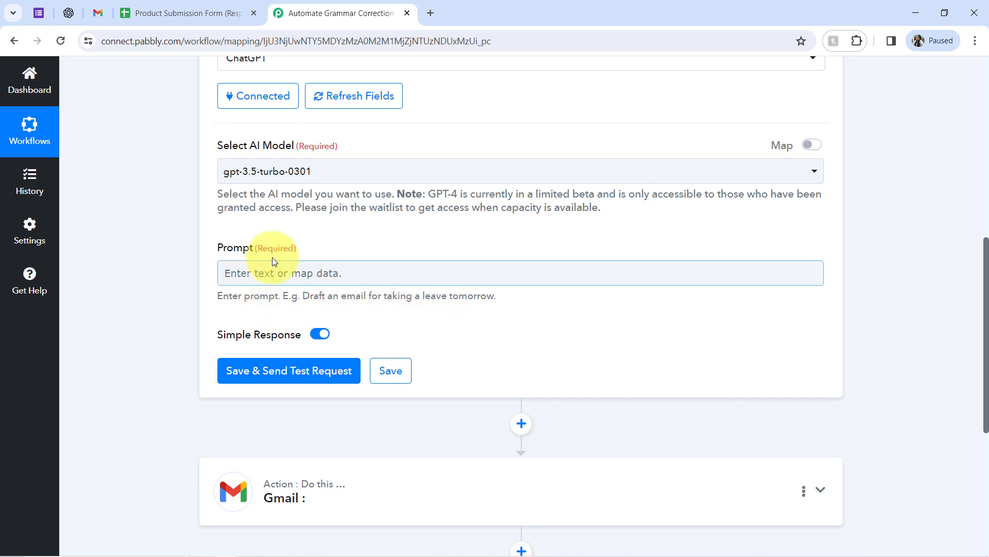
pyautogui.moveTo(220, 250); pyautogui.dragTo(281, 249)
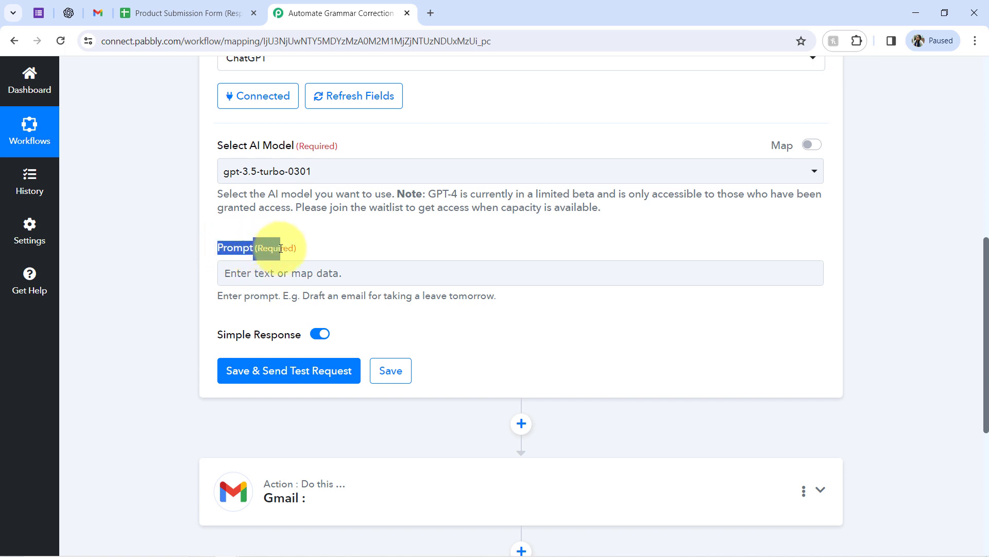
pyautogui.click(264, 277)
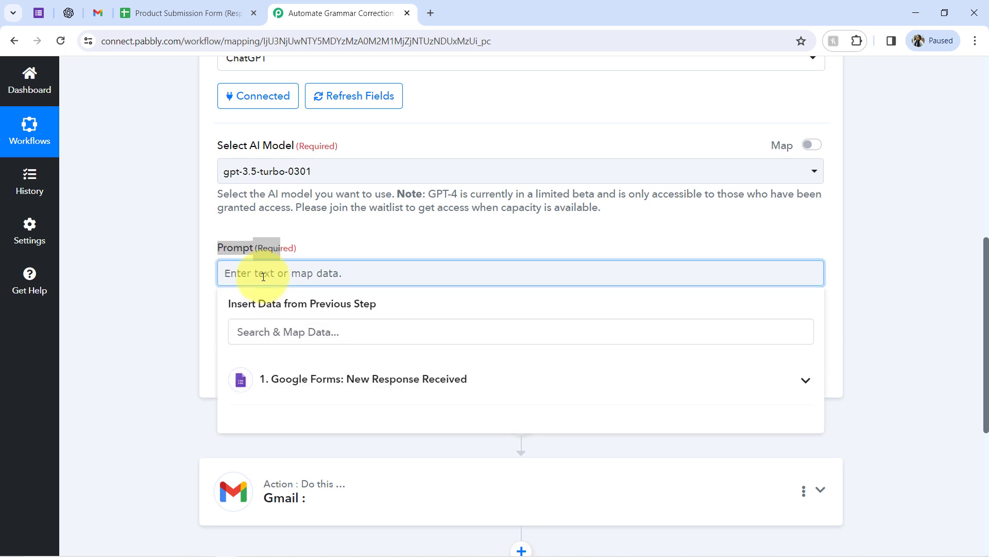
pyautogui.write('Please correct the grammar, spelling & also rewrite the sentence:')
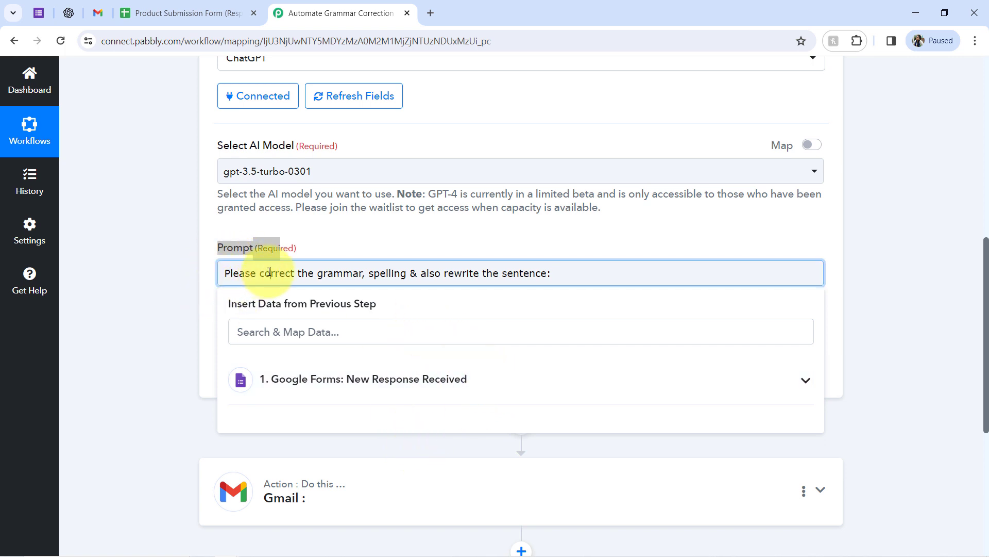
pyautogui.doubleClick(320, 274)
pyautogui.doubleClick(381, 274)
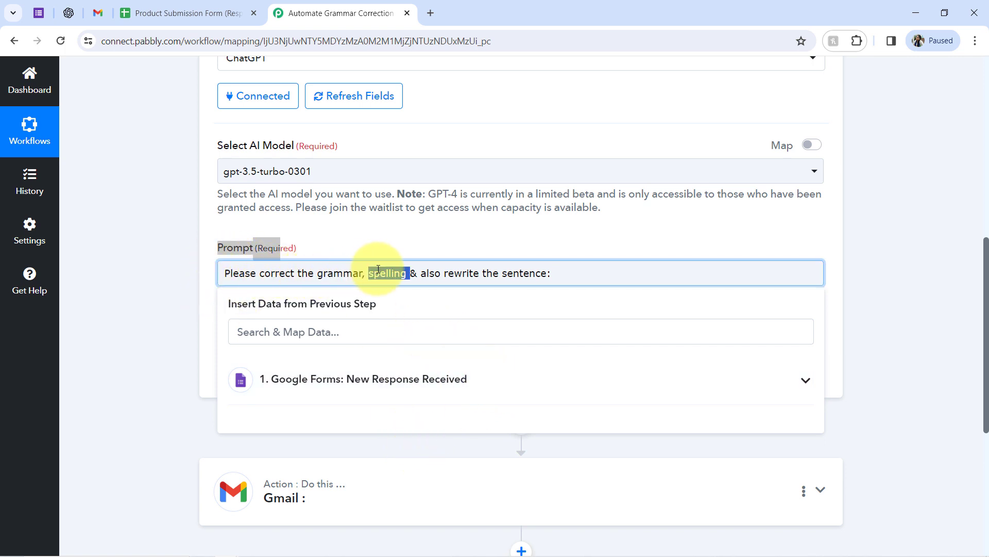
pyautogui.click(502, 274)
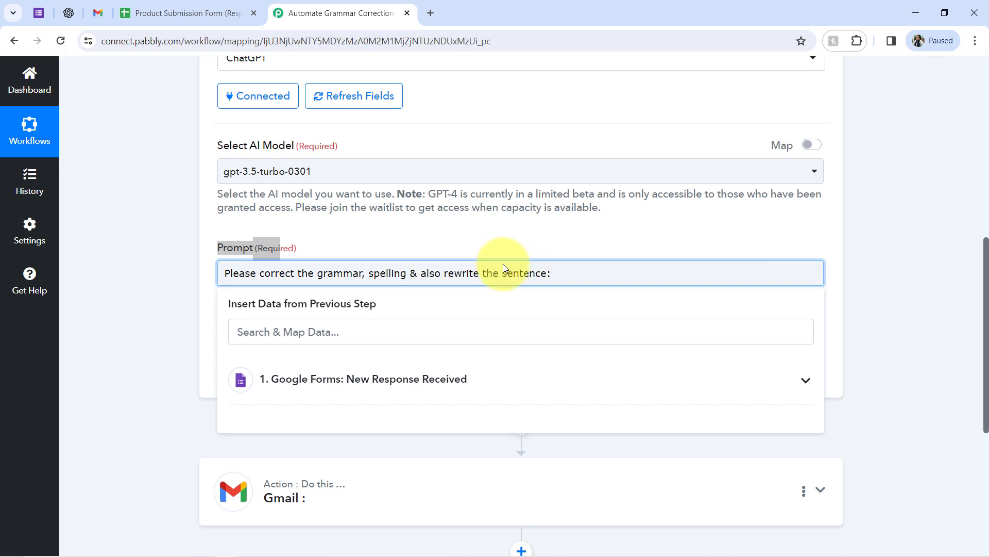
pyautogui.write('following')
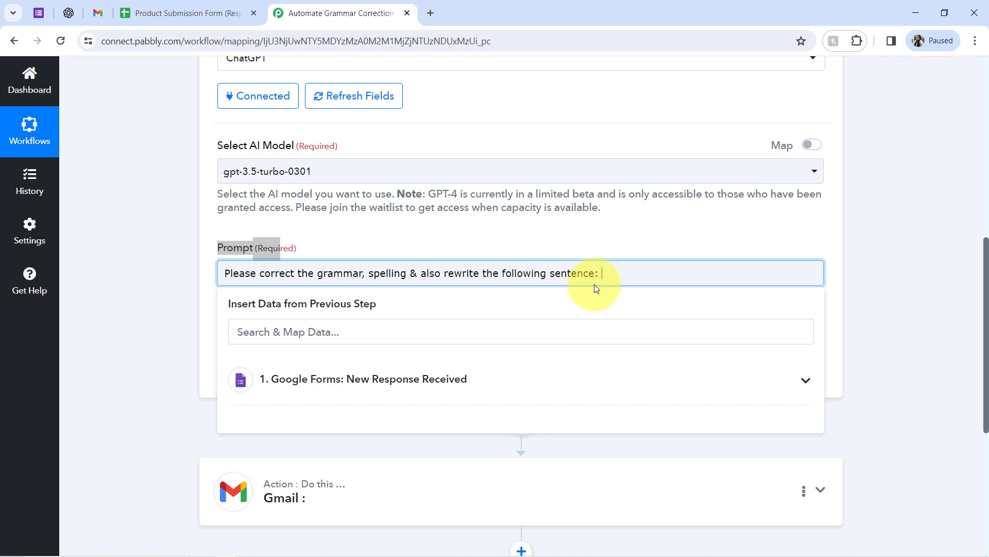
# Expand the Google Forms trigger and review the Product Description value in its received response
pyautogui.click(152, 277)
pyautogui.moveTo(987, 266); pyautogui.dragTo(974, 110)
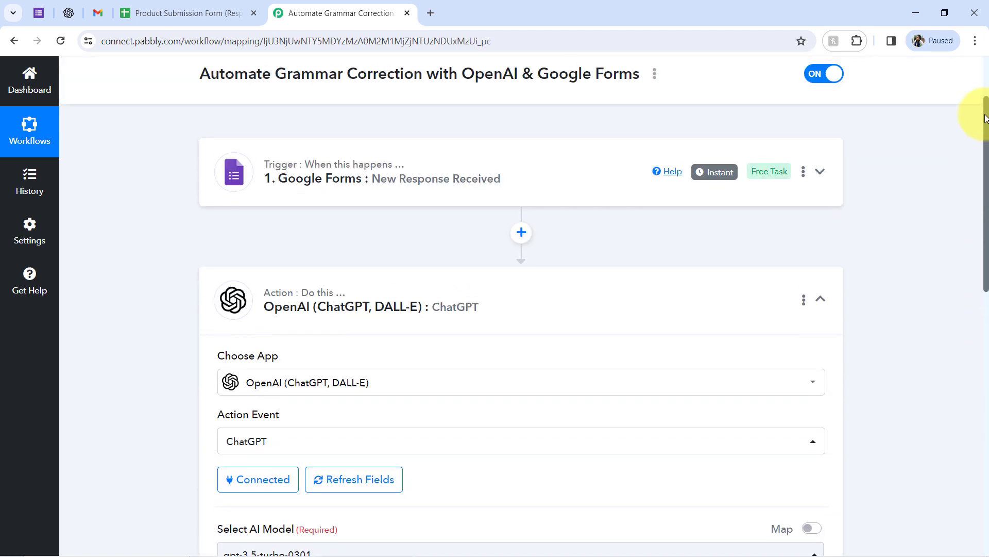
pyautogui.click(521, 205)
pyautogui.scroll(2, 972, 160)
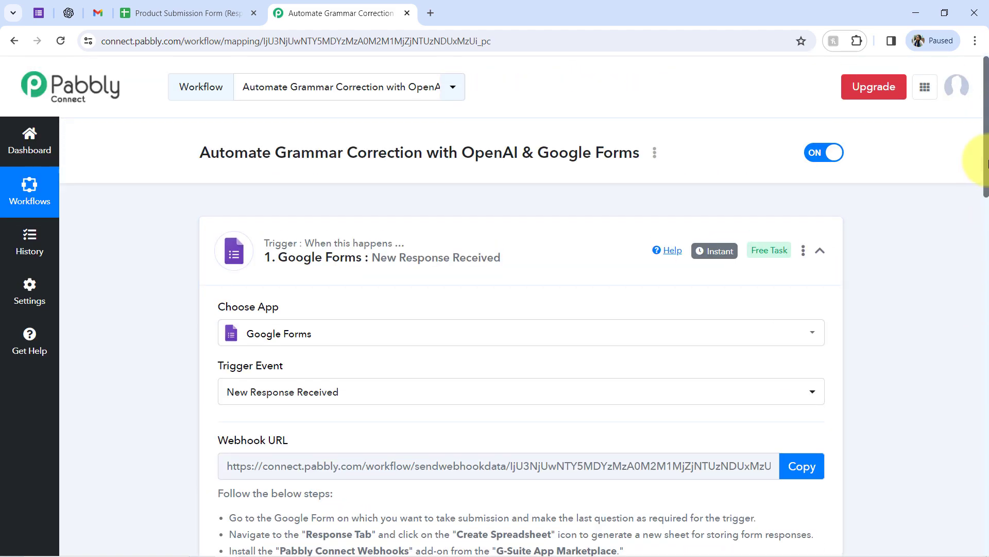
pyautogui.scroll(-10, 974, 283)
pyautogui.scroll(-4, 974, 360)
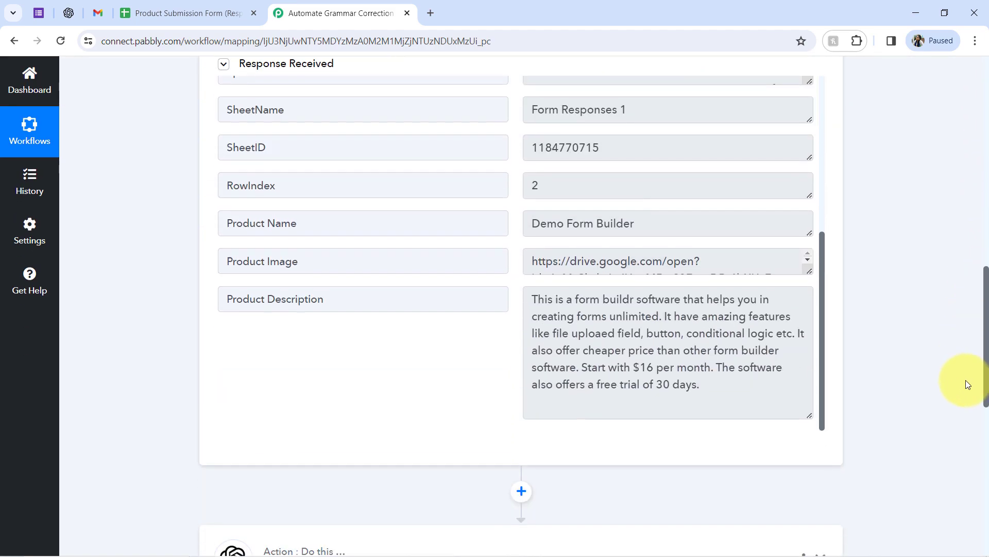
pyautogui.moveTo(574, 270); pyautogui.dragTo(626, 343)
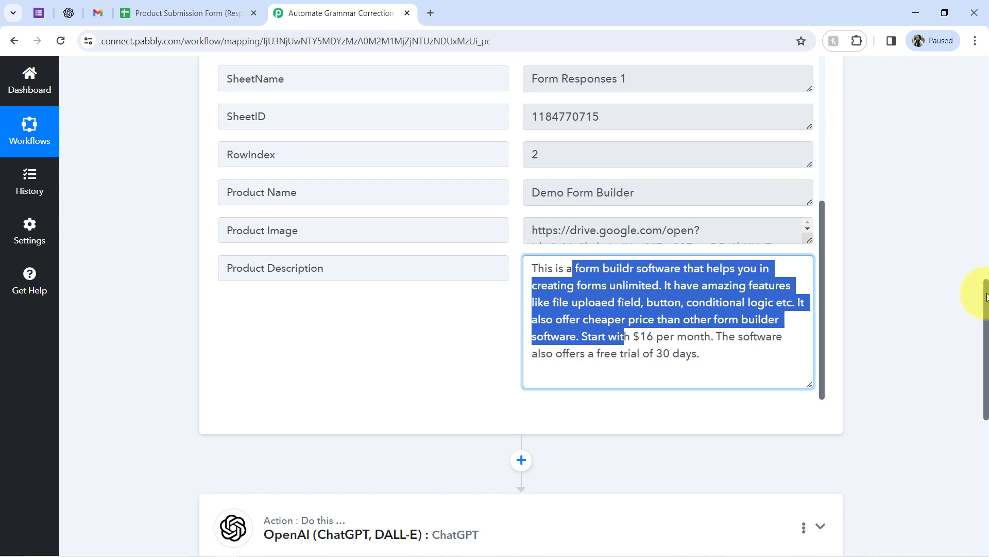
pyautogui.moveTo(986, 296); pyautogui.dragTo(976, 390)
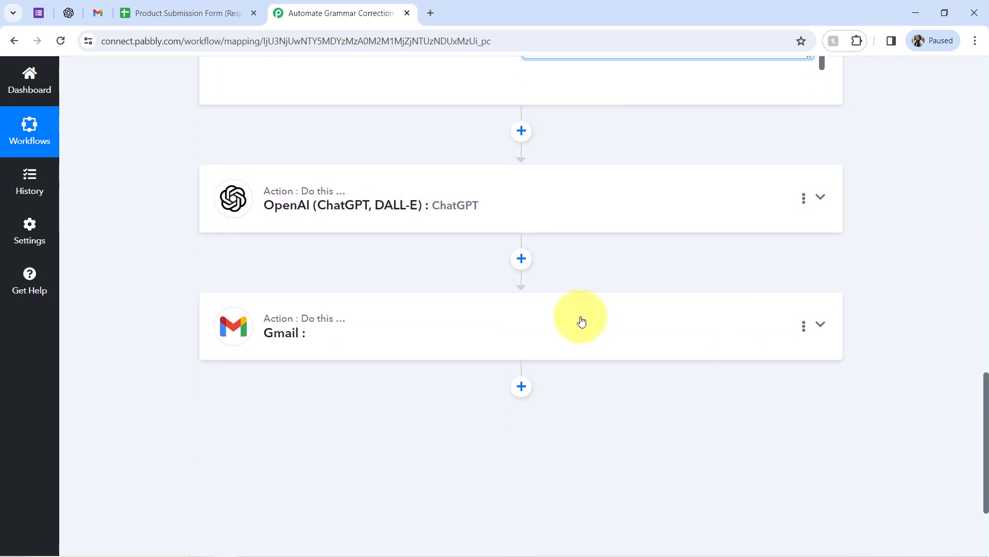
# Reopen the ChatGPT action and map the Google Forms Product Description at the end of the prompt
pyautogui.click(459, 216)
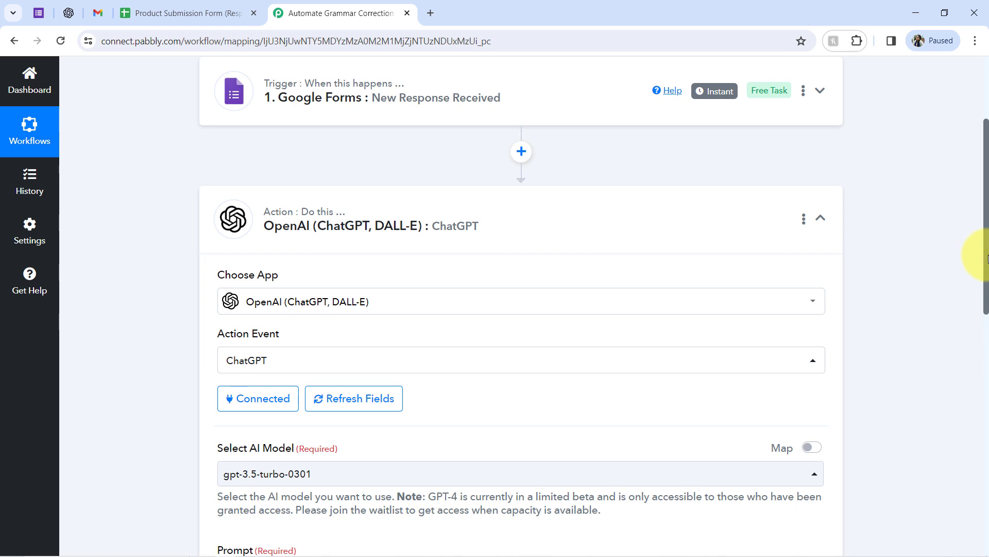
pyautogui.moveTo(987, 258); pyautogui.dragTo(982, 427)
pyautogui.click(615, 197)
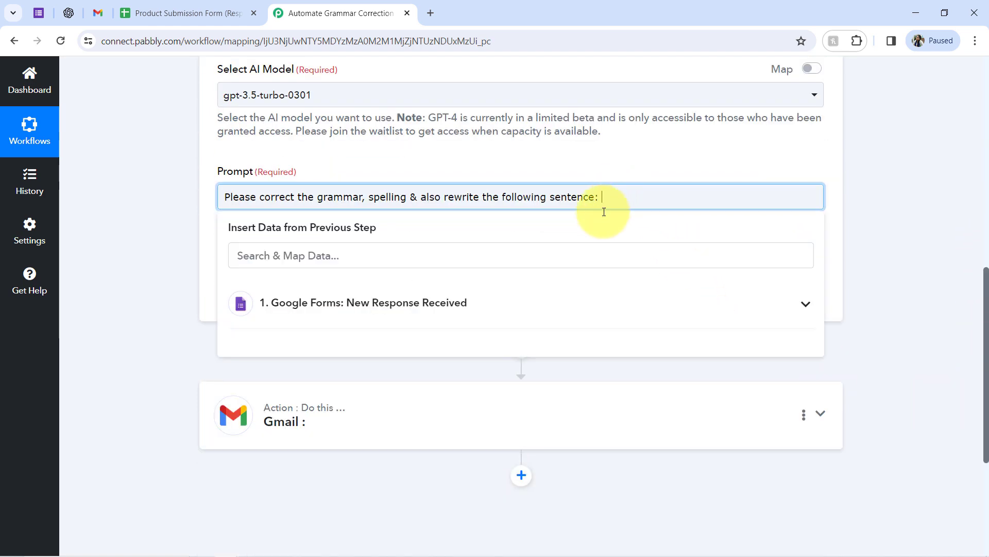
pyautogui.click(467, 303)
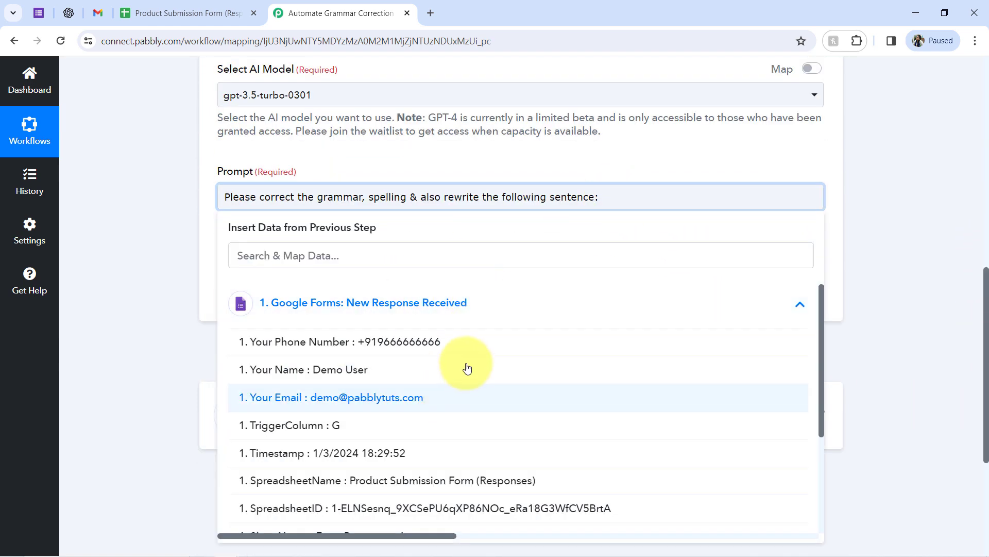
pyautogui.moveTo(822, 316); pyautogui.dragTo(816, 433)
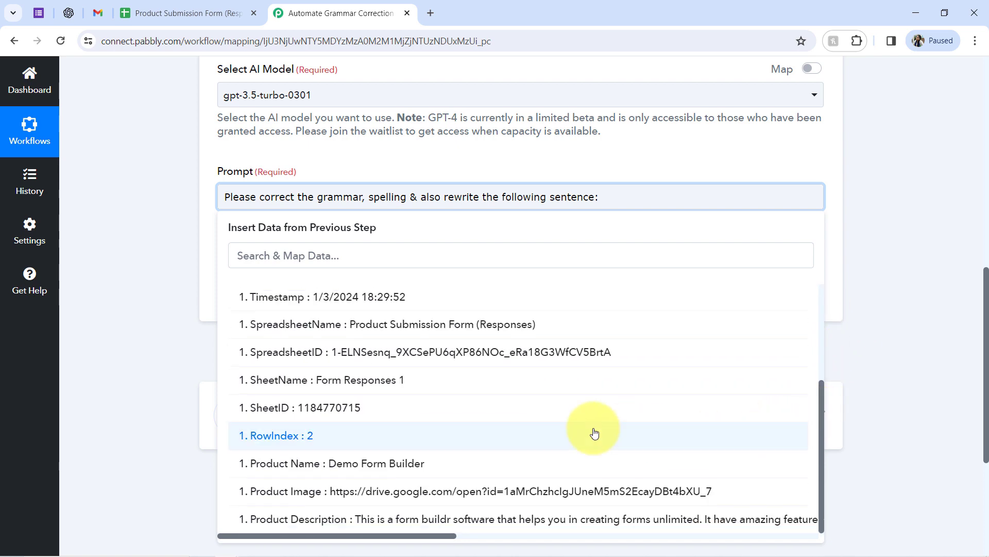
pyautogui.click(559, 519)
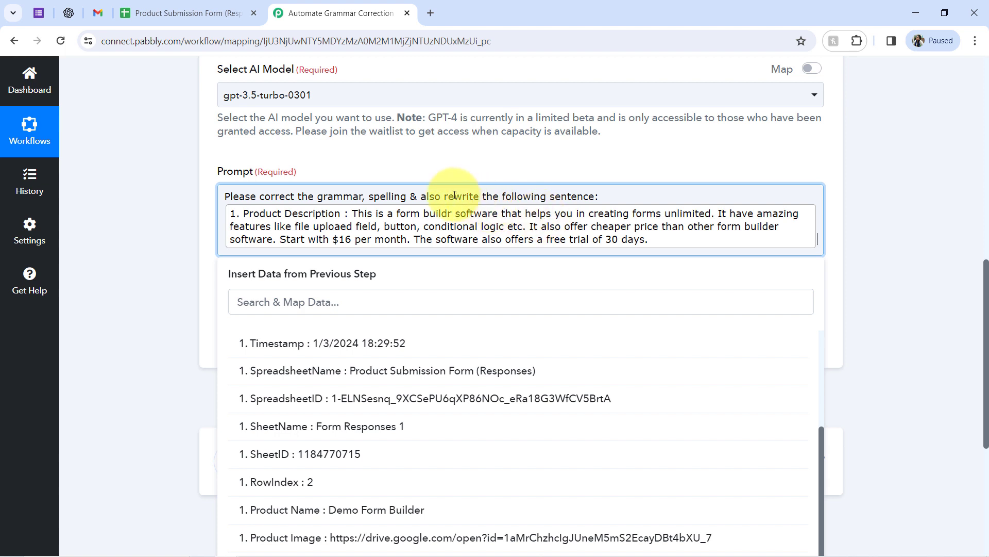
# Check the prompt's wording, then save the ChatGPT action and send a test request
pyautogui.moveTo(282, 201); pyautogui.dragTo(479, 197)
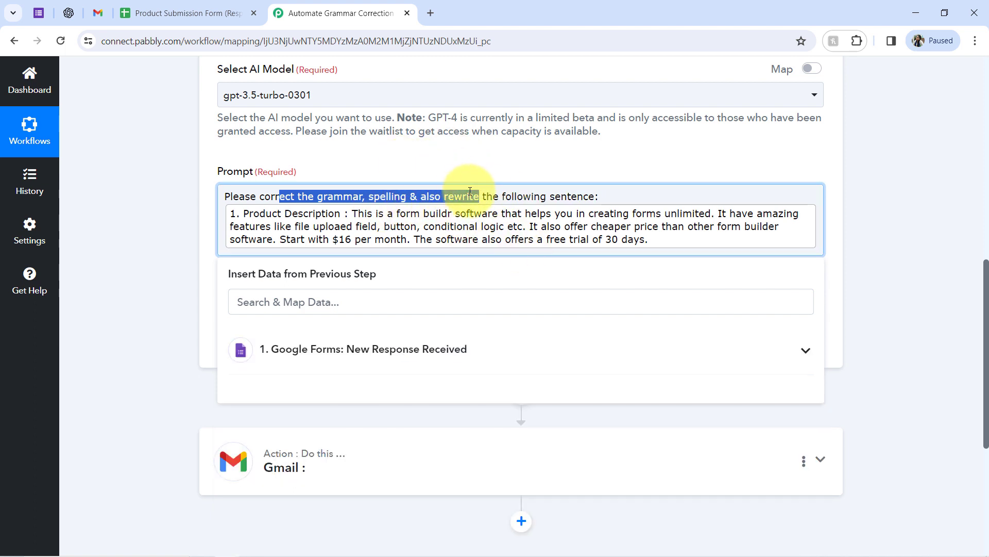
pyautogui.click(500, 195)
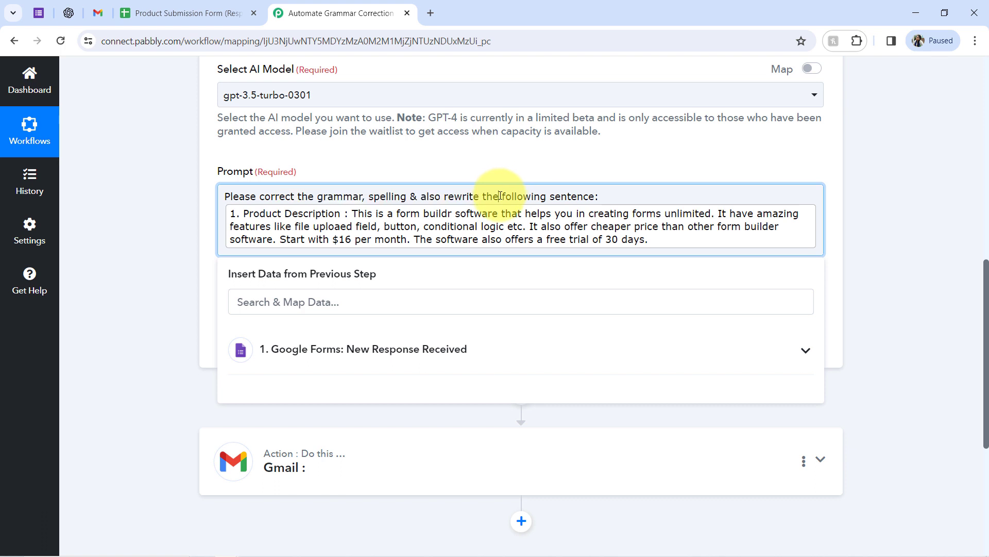
pyautogui.click(194, 268)
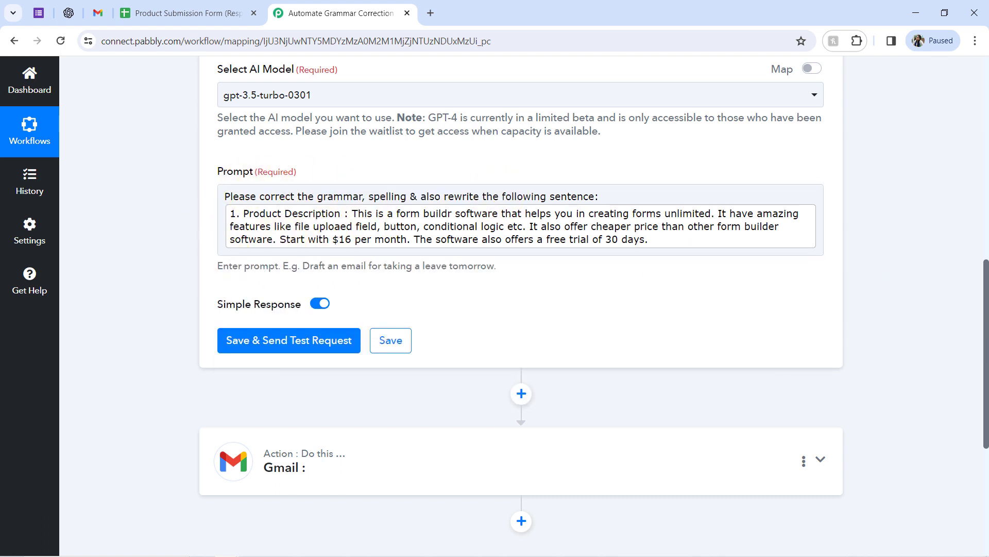
pyautogui.moveTo(985, 294); pyautogui.dragTo(985, 337)
pyautogui.click(287, 222)
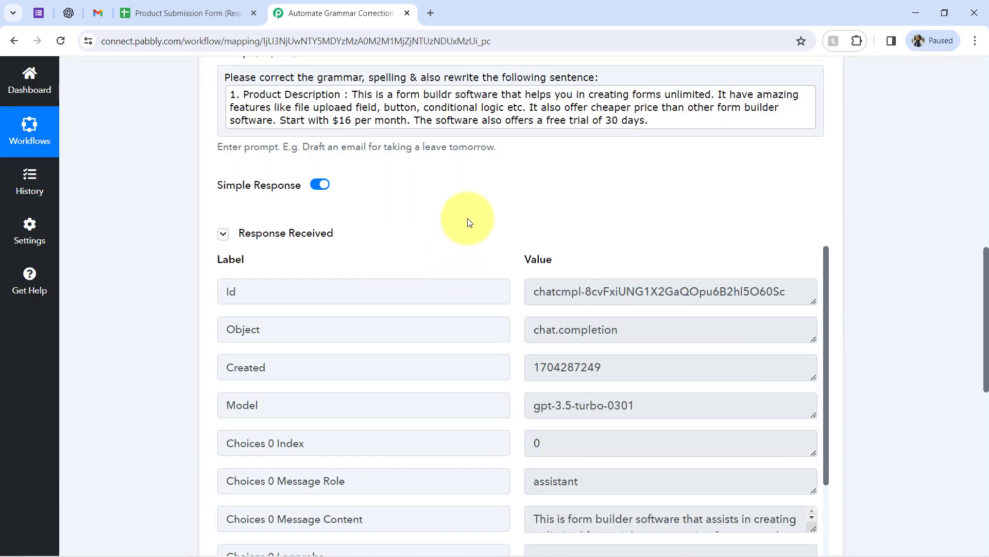
# Enlarge the Choices 0 Message Content value in the ChatGPT response and read the rewritten description
pyautogui.moveTo(985, 266); pyautogui.dragTo(979, 329)
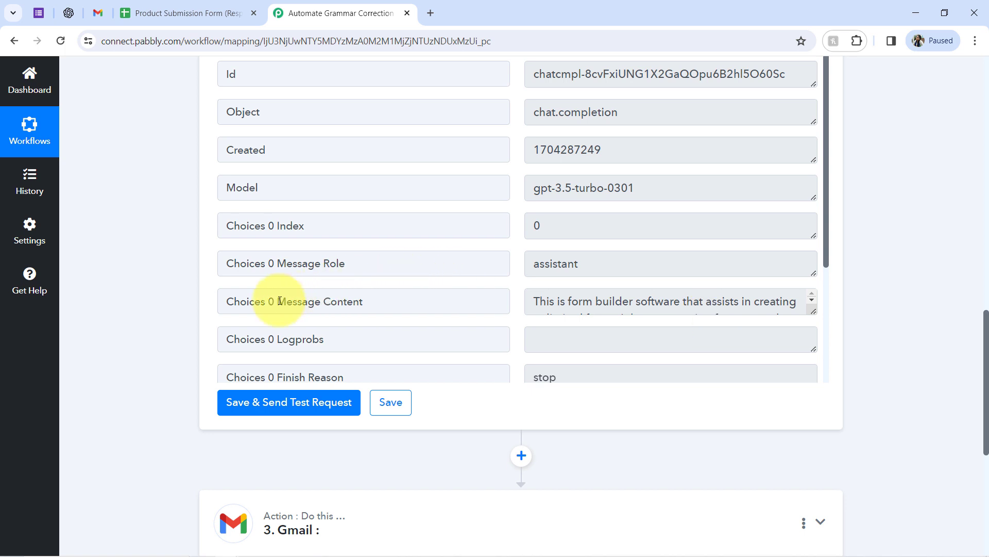
pyautogui.moveTo(262, 302); pyautogui.dragTo(377, 303)
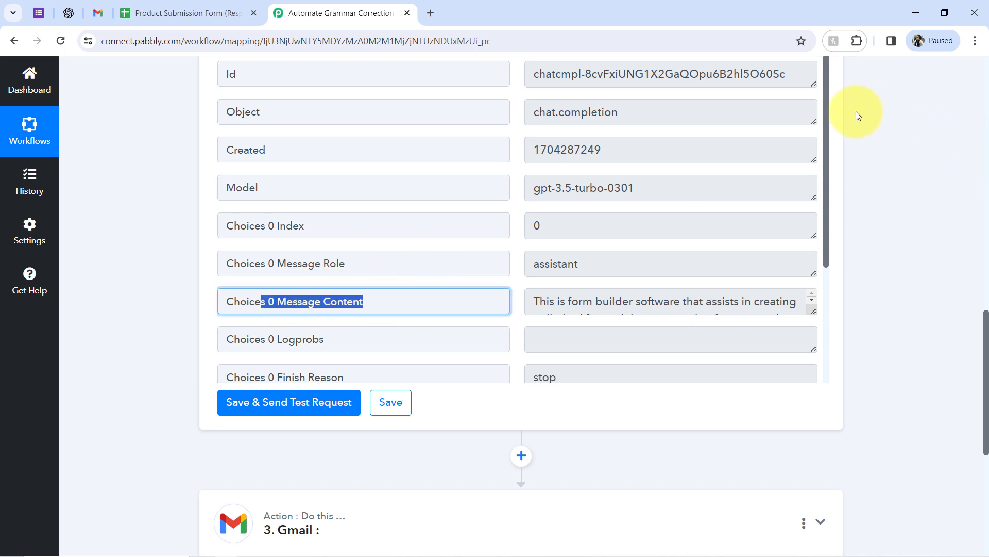
pyautogui.moveTo(826, 122); pyautogui.dragTo(798, 378)
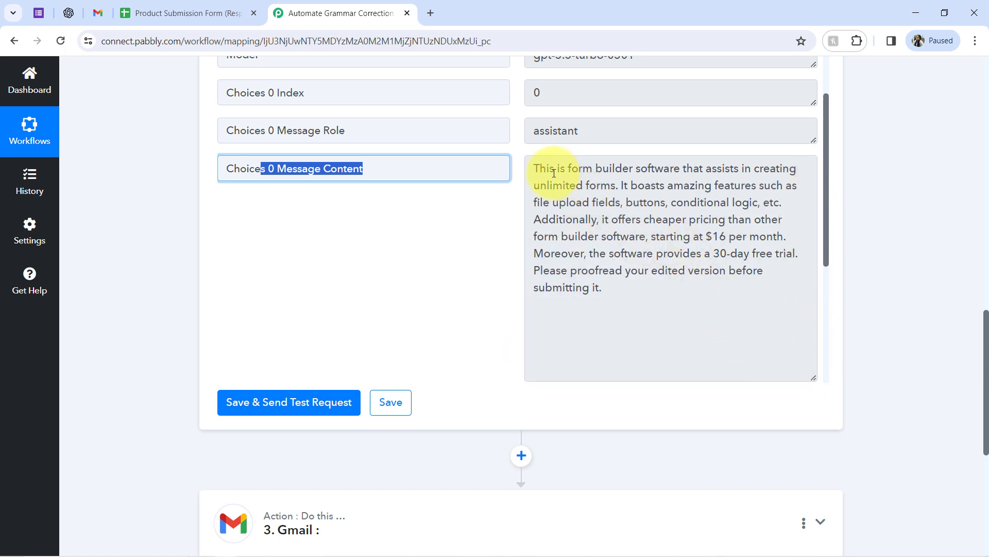
pyautogui.moveTo(549, 172); pyautogui.dragTo(732, 169)
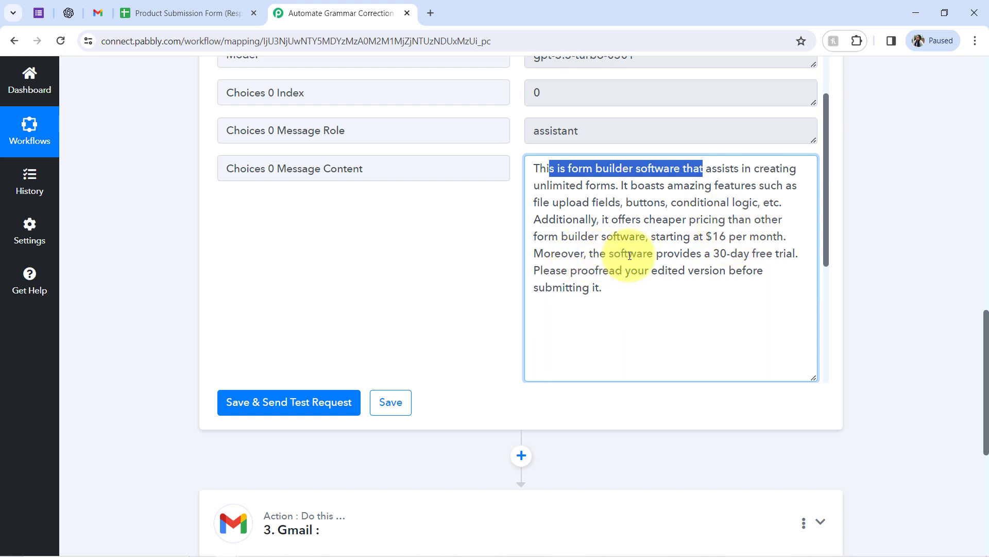
pyautogui.moveTo(629, 254); pyautogui.dragTo(603, 270)
pyautogui.click(665, 273)
pyautogui.click(762, 253)
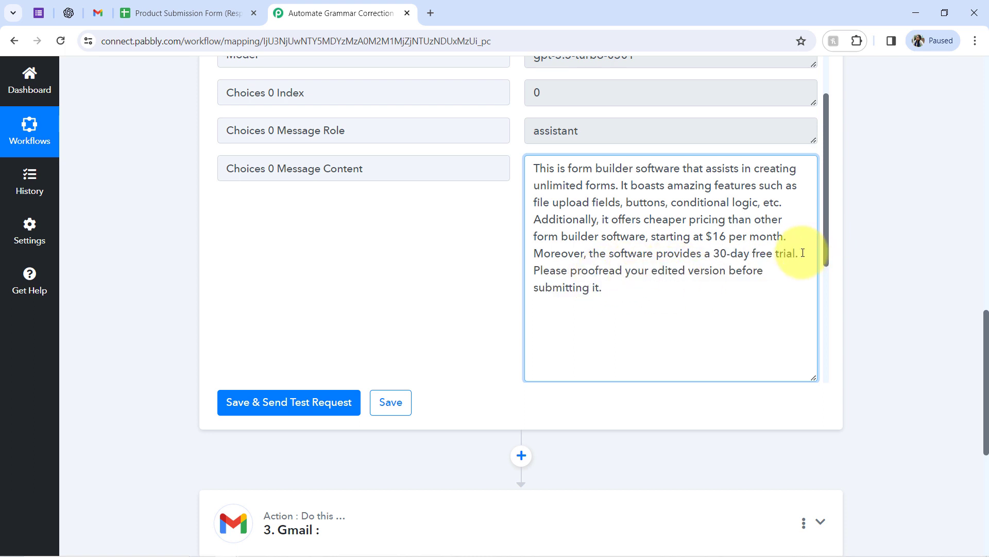
# Copy the rewritten description without its closing proofreading sentence, and paste it below the original paragraph in the Notepad file
pyautogui.moveTo(803, 253); pyautogui.dragTo(508, 171)
pyautogui.hotkey('ctrl', 'c')
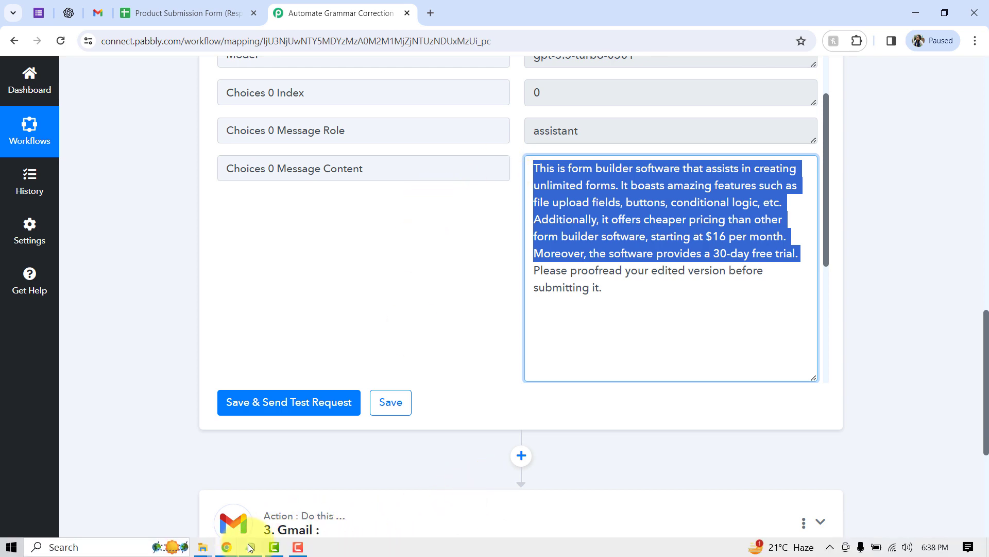
pyautogui.click(250, 551)
pyautogui.click(476, 340)
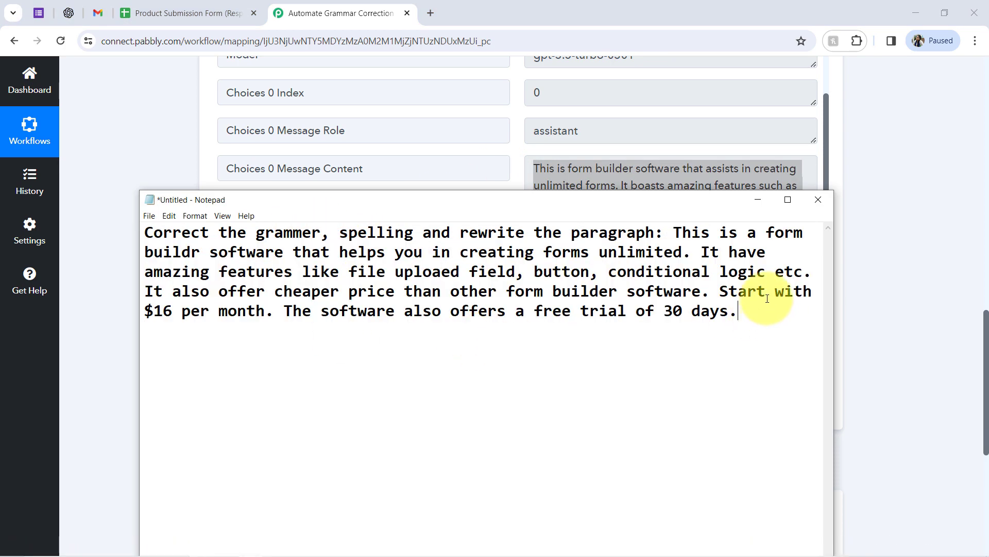
pyautogui.press('Return')
pyautogui.hotkey('ctrl', 'v')
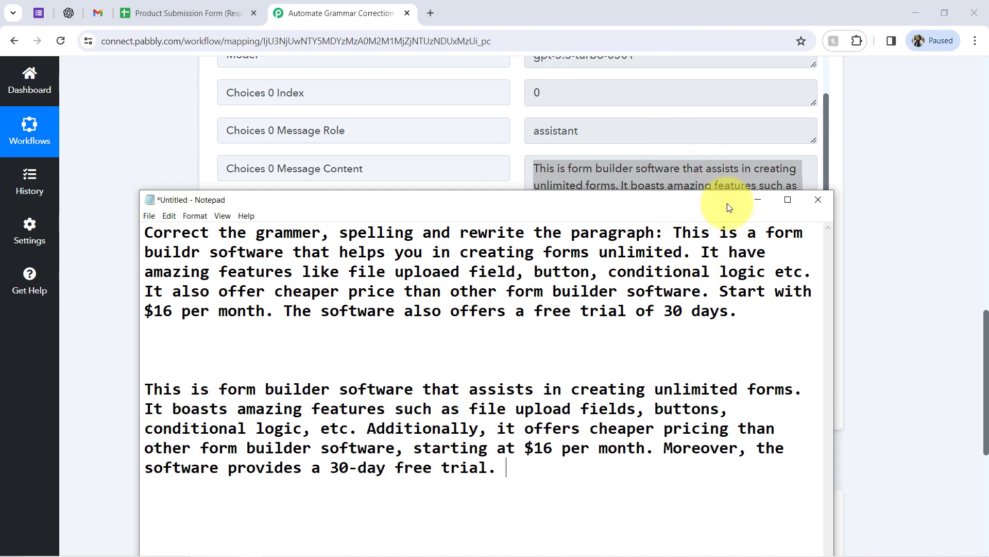
# Remove the instruction "Correct the grammer, spelling and rewrite the paragraph:" from the first Notepad paragraph and reposition the window higher on the screen
pyautogui.moveTo(670, 232); pyautogui.dragTo(140, 231)
pyautogui.press('BackSpace')
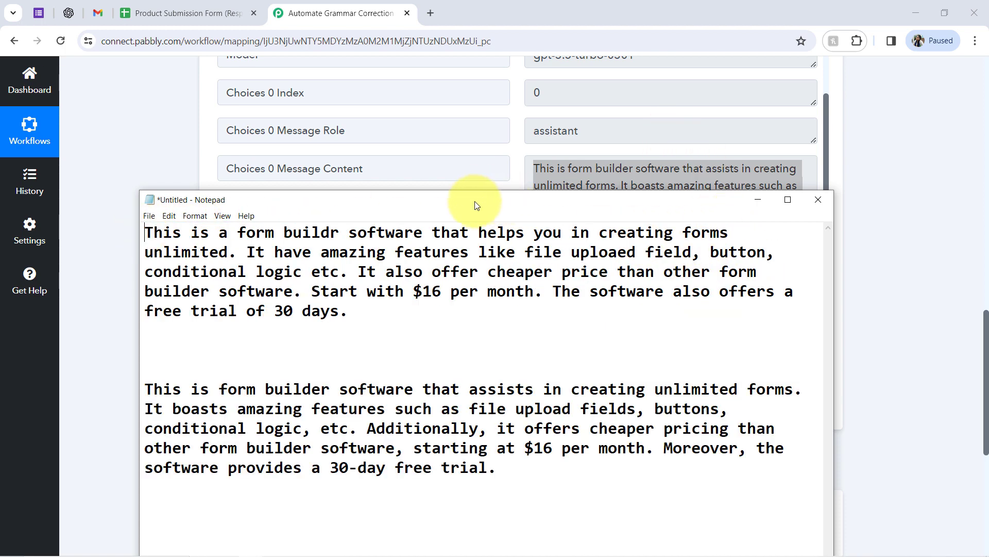
pyautogui.moveTo(345, 199); pyautogui.dragTo(327, 108)
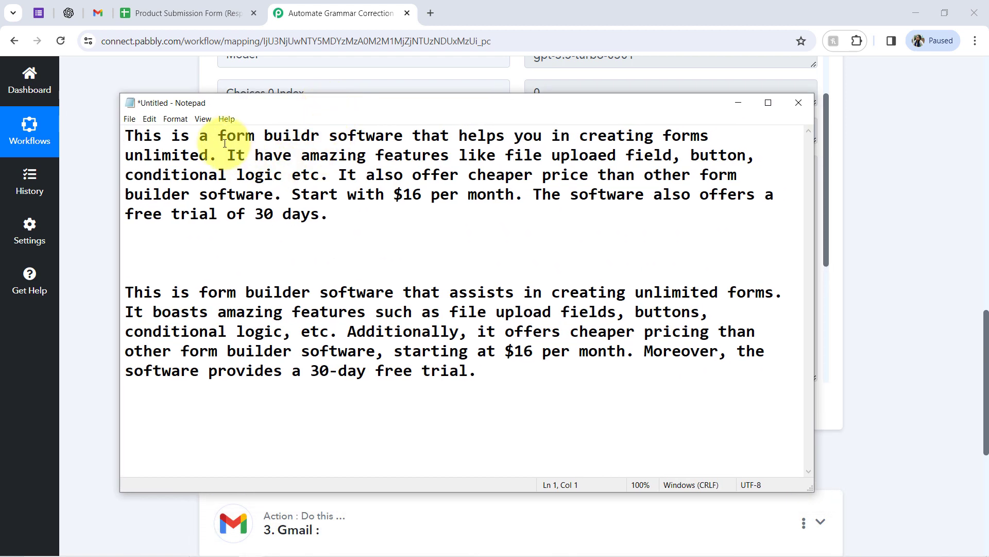
# Compare the faulty words and phrases in the original Notepad paragraph with their counterparts in the rewritten paragraph
pyautogui.doubleClick(287, 137)
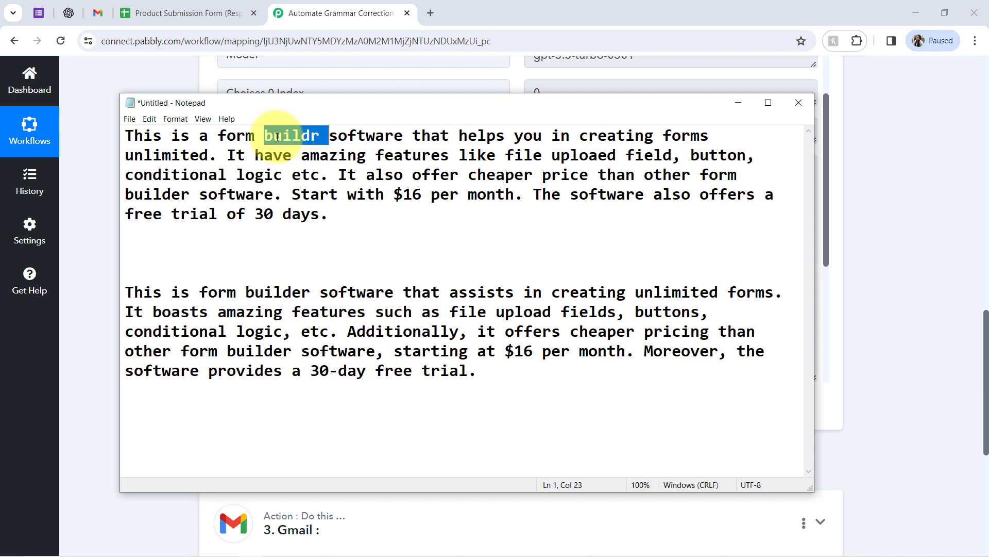
pyautogui.moveTo(252, 136); pyautogui.dragTo(327, 141)
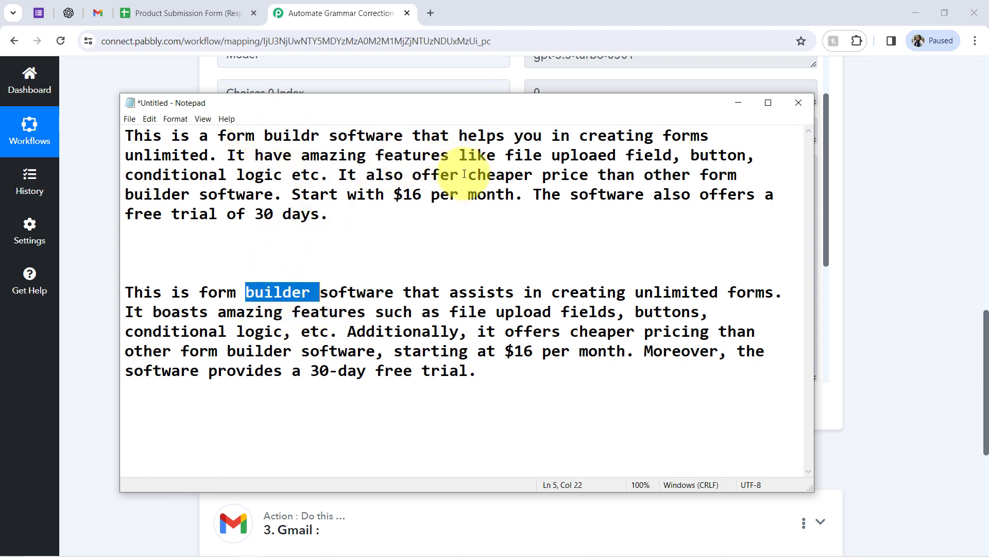
pyautogui.moveTo(236, 154); pyautogui.dragTo(361, 158)
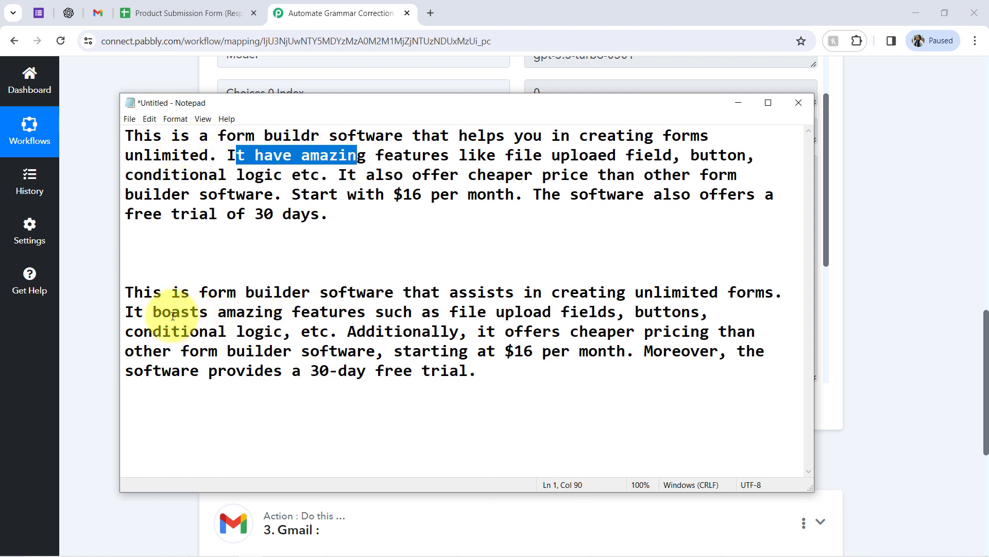
pyautogui.moveTo(153, 312); pyautogui.dragTo(264, 320)
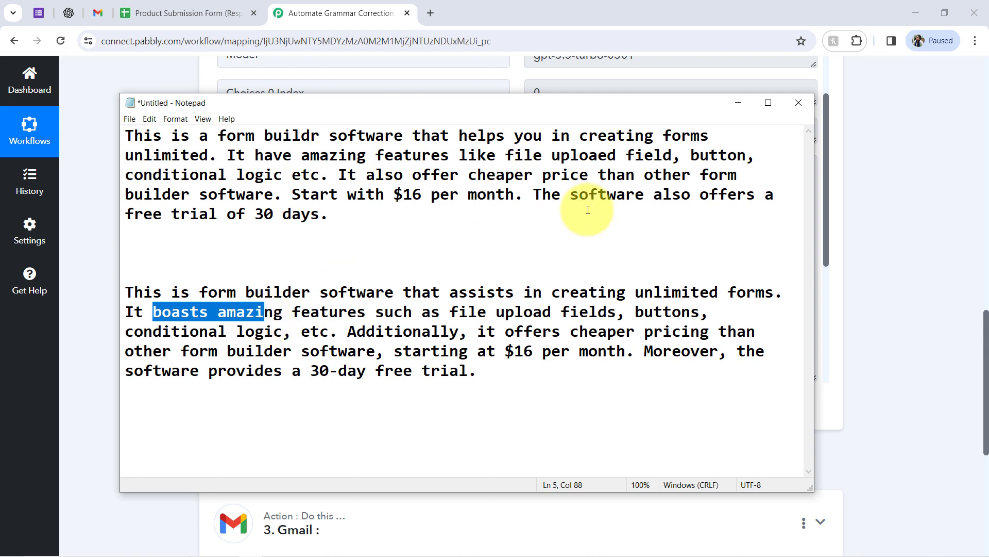
pyautogui.click(644, 175)
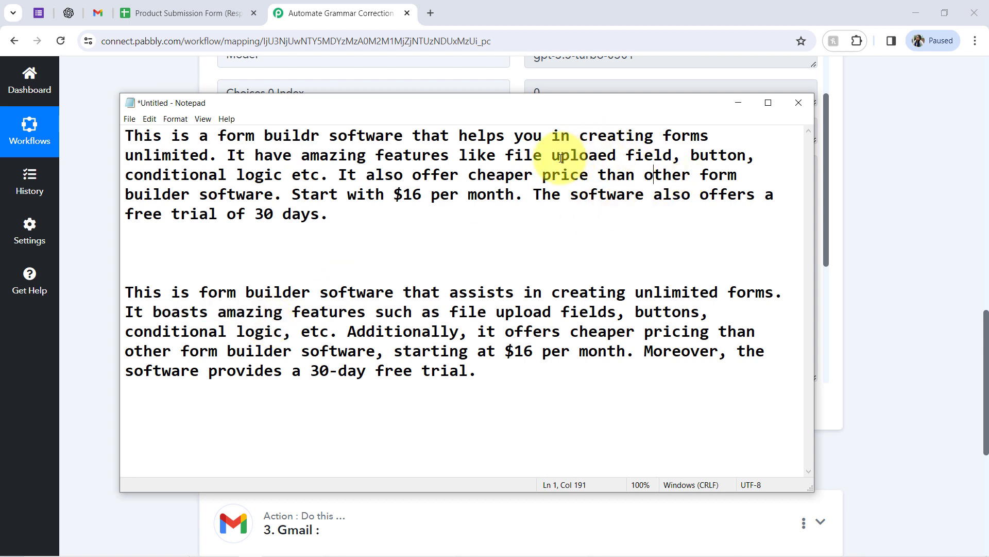
pyautogui.moveTo(561, 154); pyautogui.dragTo(593, 160)
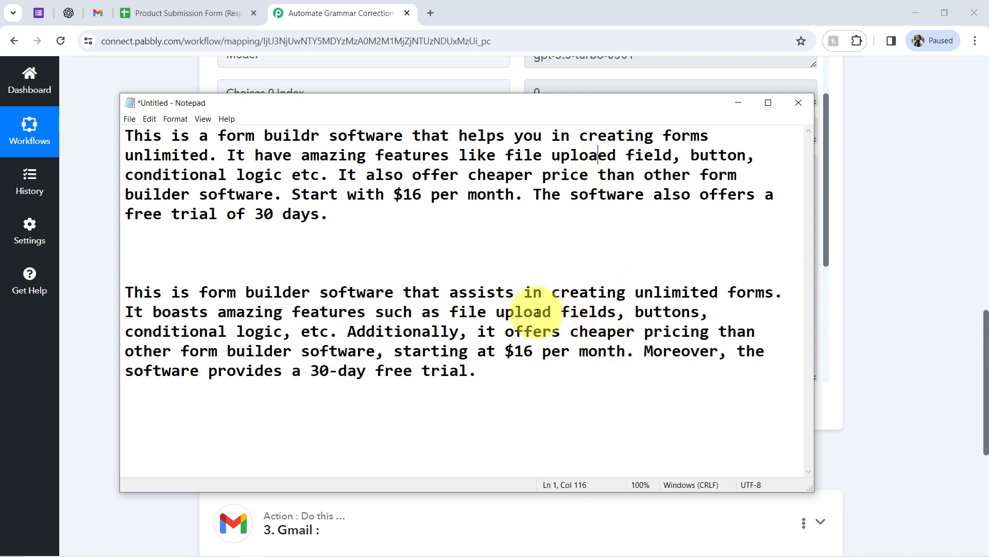
pyautogui.moveTo(524, 311); pyautogui.dragTo(603, 312)
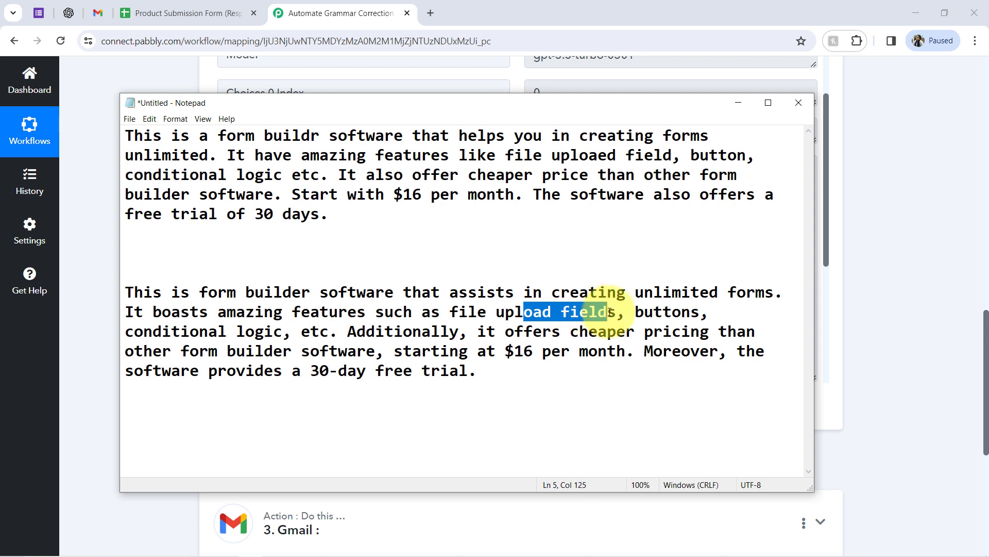
pyautogui.click(515, 317)
pyautogui.moveTo(328, 216); pyautogui.dragTo(263, 176)
pyautogui.click(263, 175)
pyautogui.moveTo(367, 175); pyautogui.dragTo(591, 183)
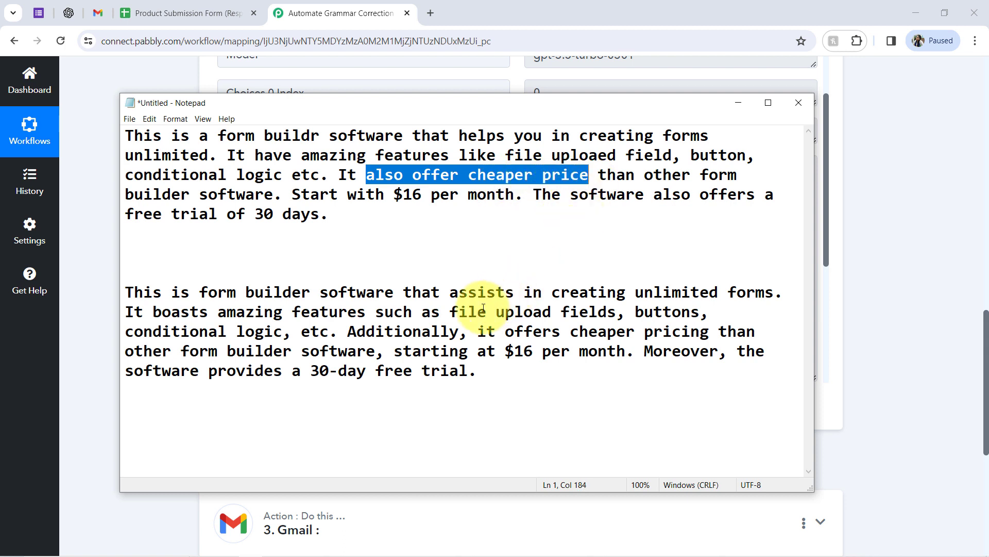
pyautogui.moveTo(403, 331); pyautogui.dragTo(369, 367)
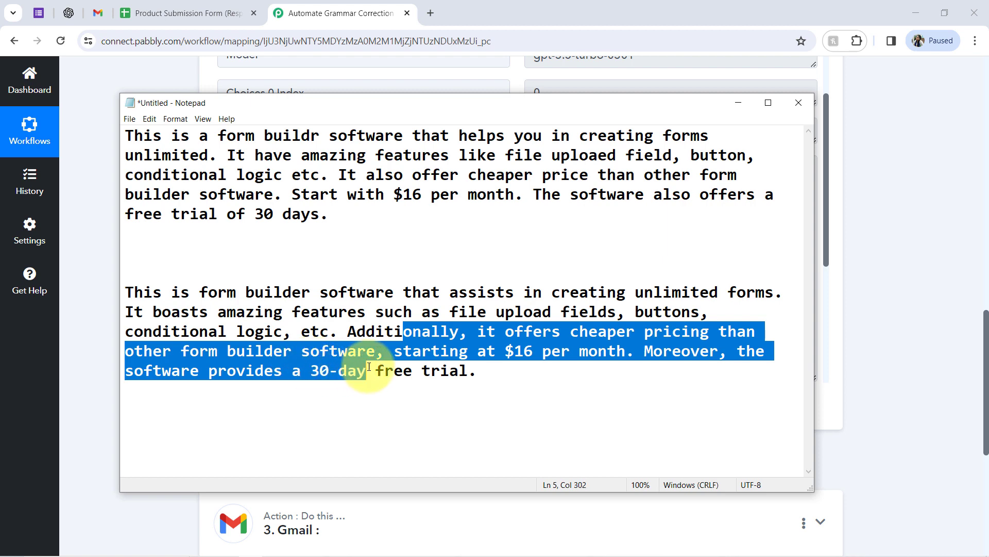
# Switch back to Pabbly Connect and review the full Choices 0 Message Content text in the ChatGPT response
pyautogui.click(341, 8)
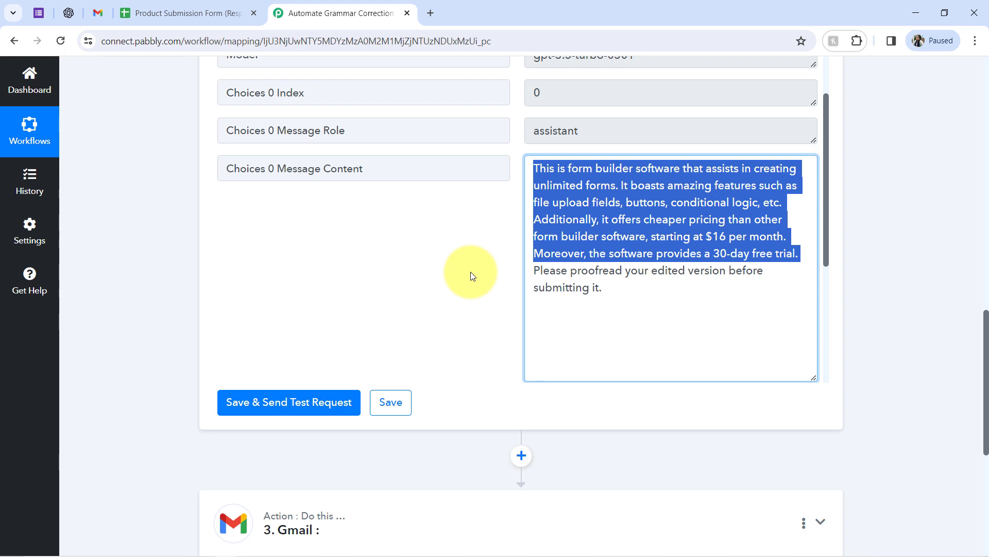
pyautogui.click(553, 163)
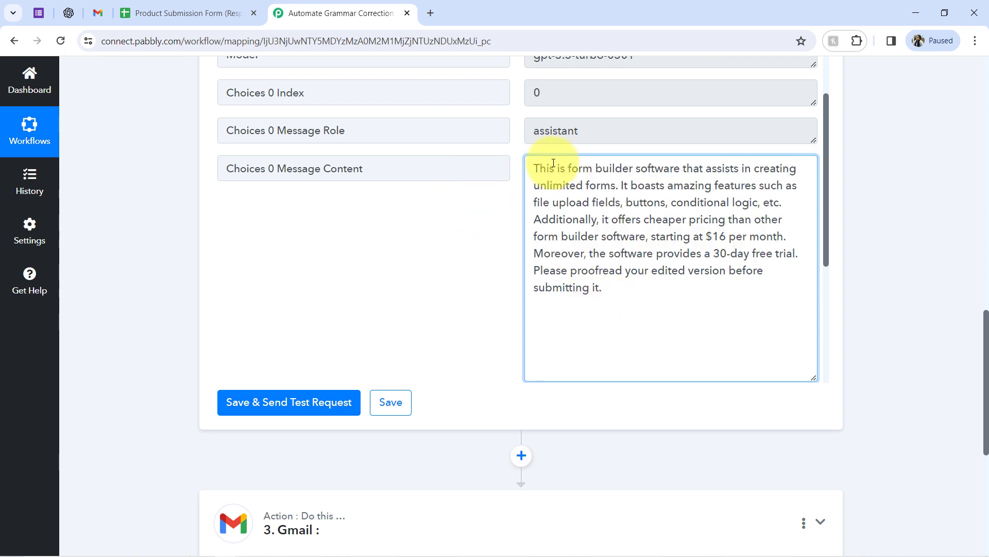
pyautogui.moveTo(551, 170); pyautogui.dragTo(581, 282)
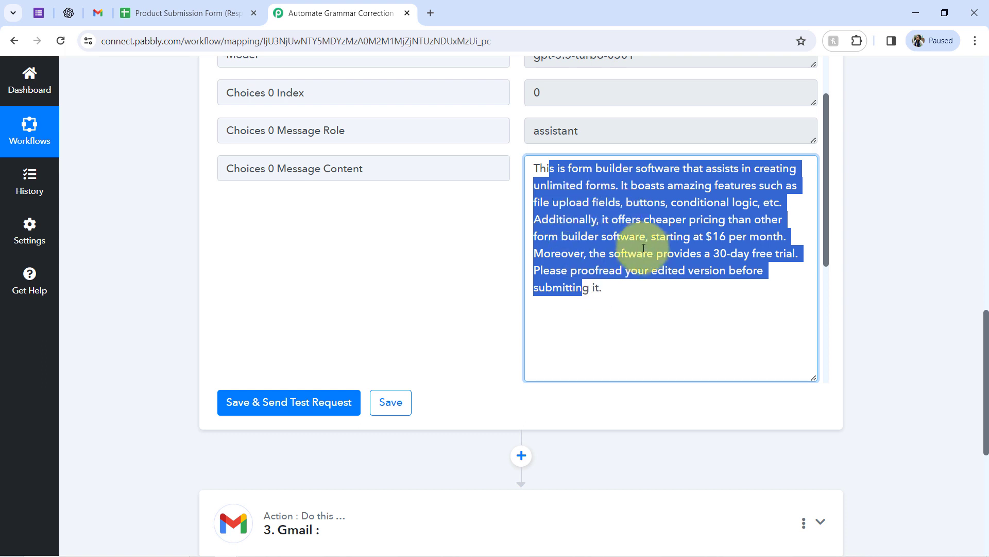
pyautogui.moveTo(550, 169); pyautogui.dragTo(592, 286)
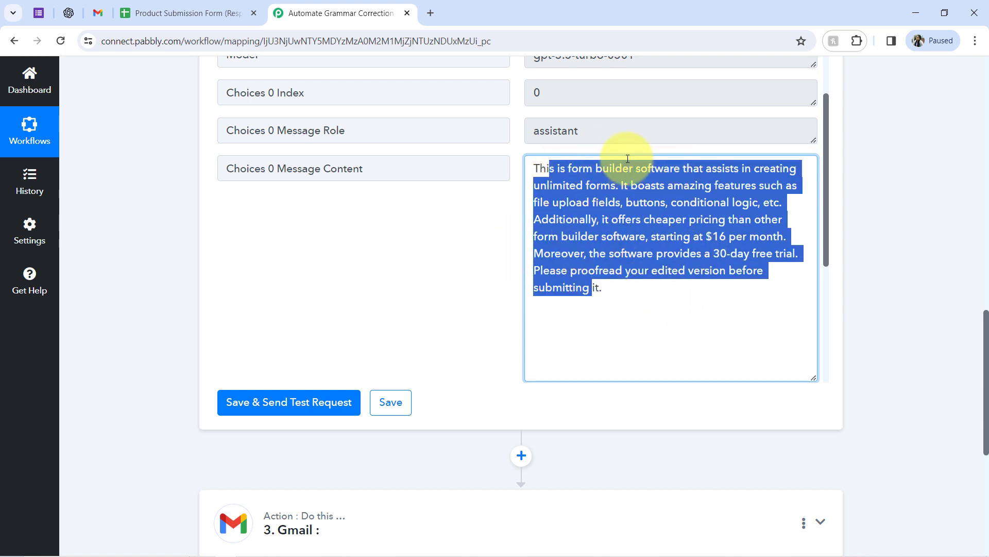
pyautogui.click(673, 232)
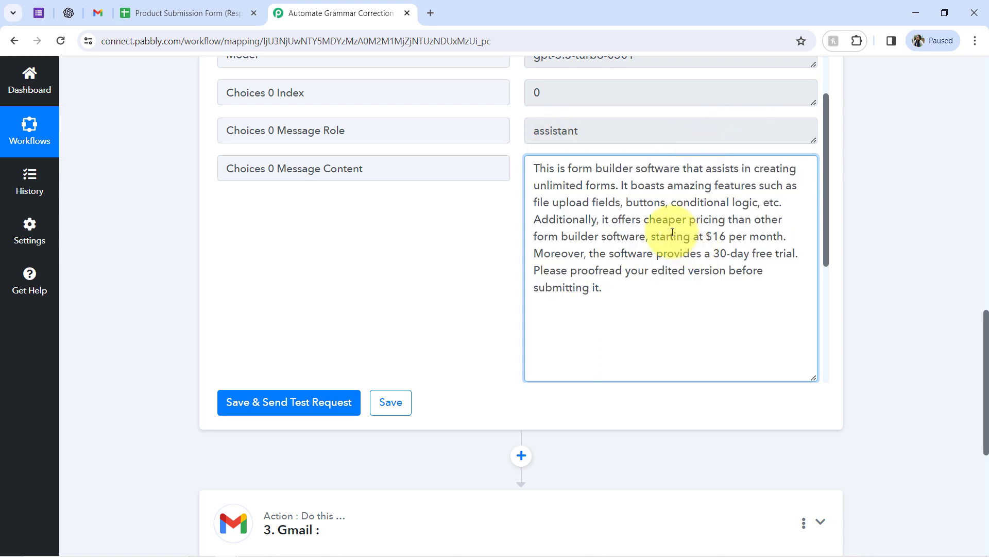
pyautogui.moveTo(594, 169); pyautogui.dragTo(610, 270)
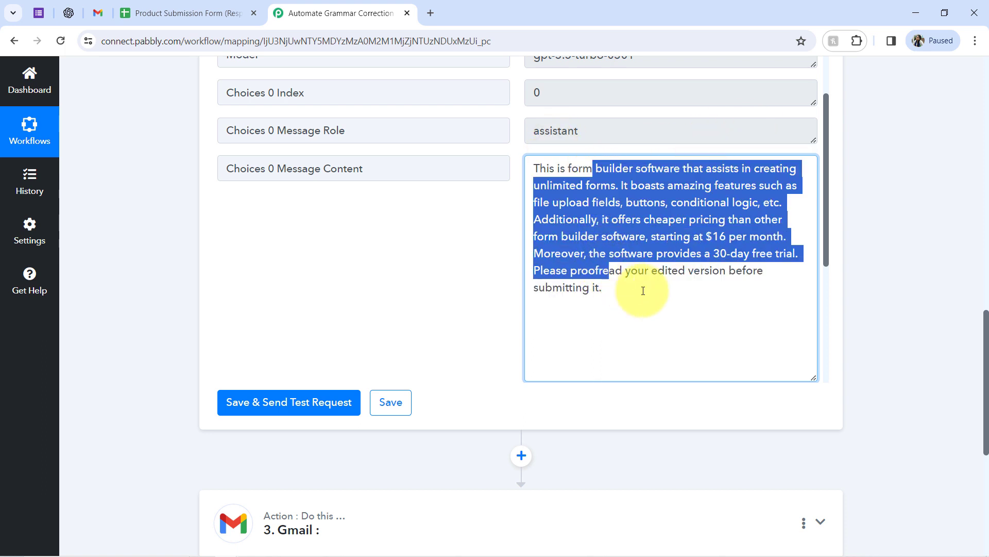
# Expand the Gmail action, set its action event to Send Email and open its account connection settings
pyautogui.moveTo(984, 323); pyautogui.dragTo(983, 393)
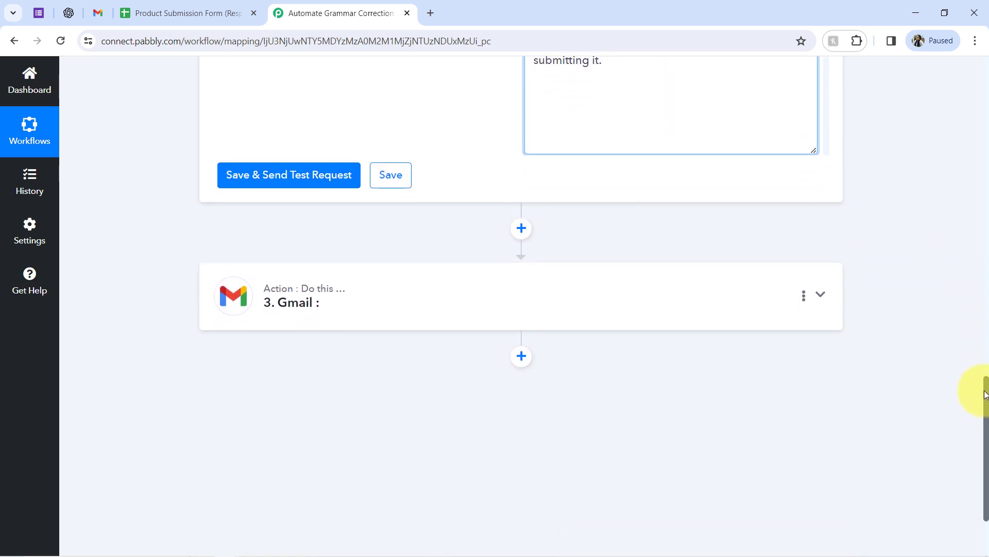
pyautogui.click(289, 304)
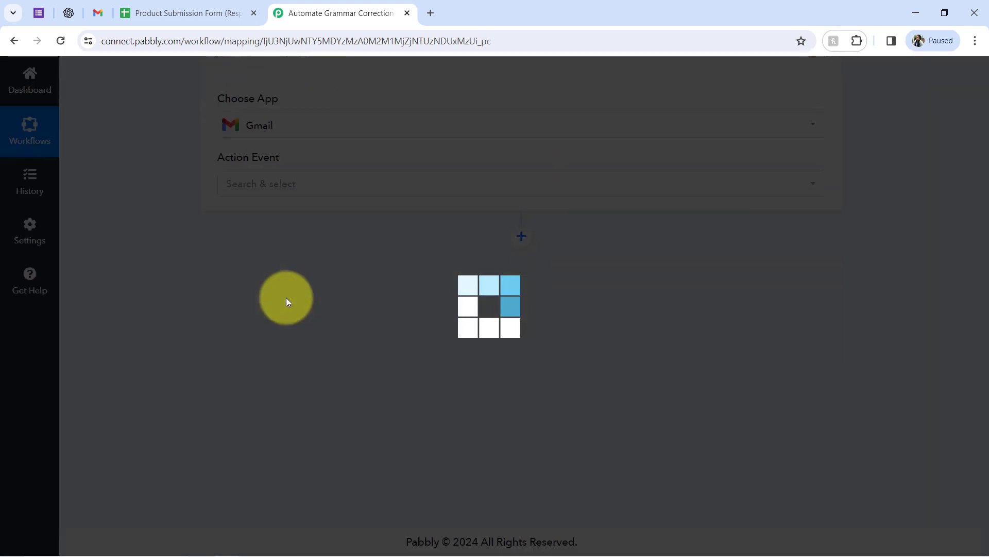
pyautogui.scroll(3, 286, 298)
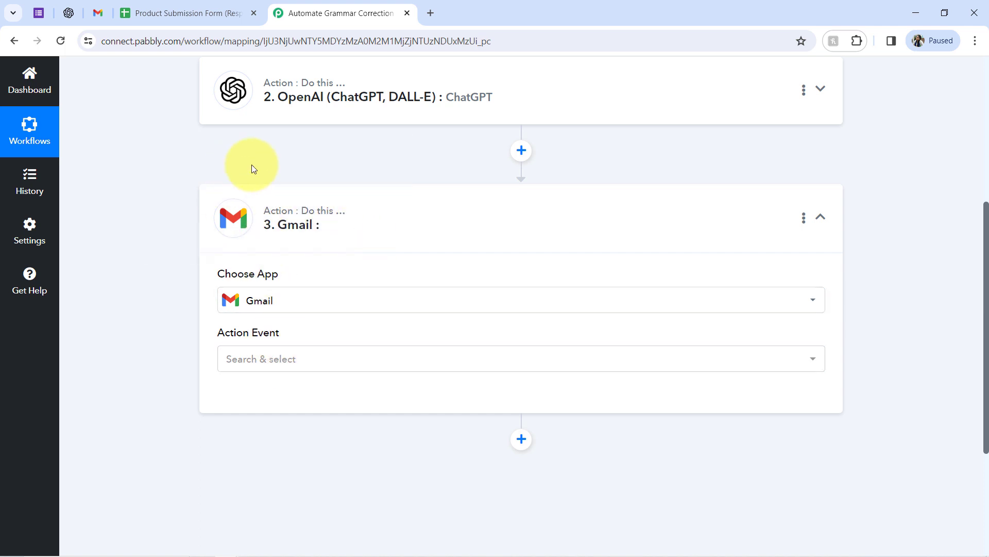
pyautogui.click(279, 366)
pyautogui.click(246, 450)
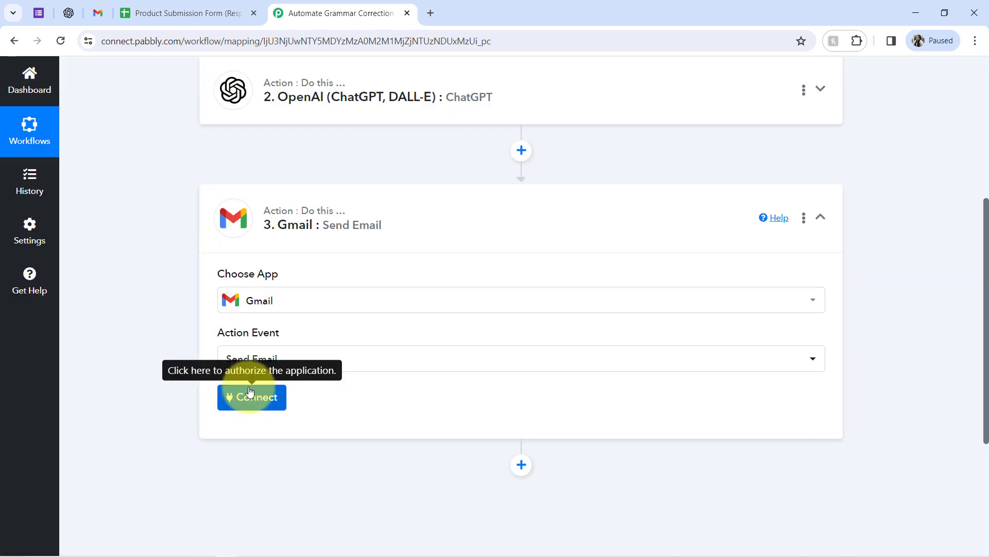
pyautogui.click(249, 396)
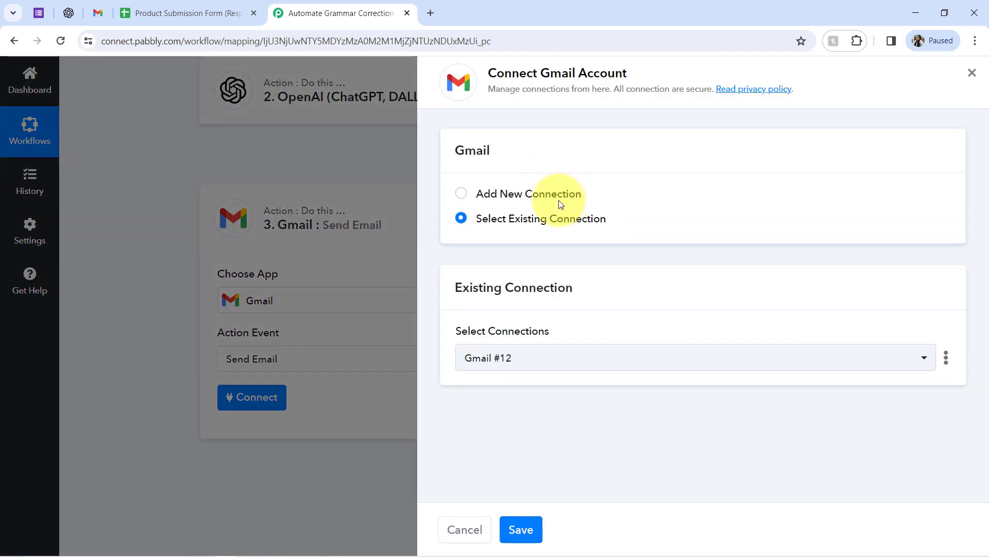
pyautogui.click(551, 195)
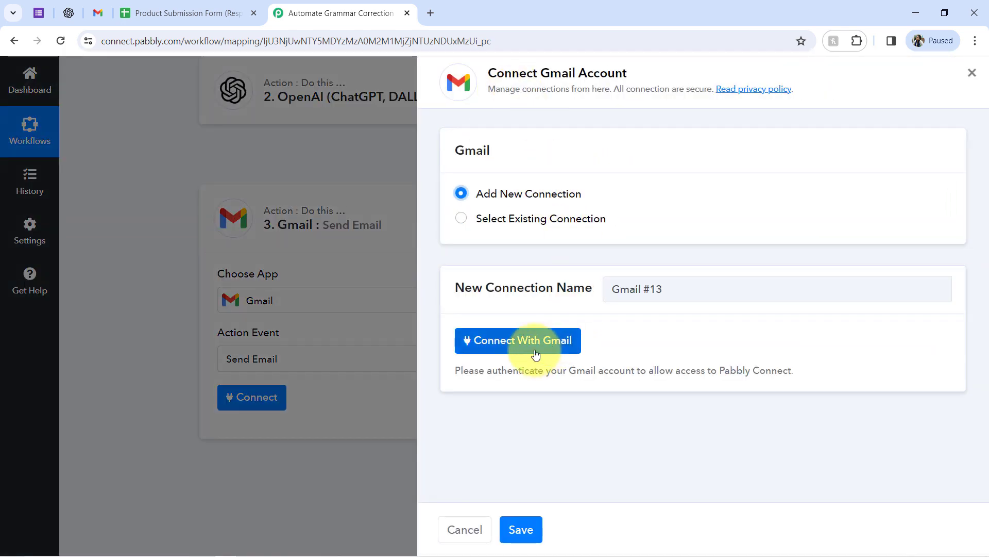
pyautogui.click(520, 341)
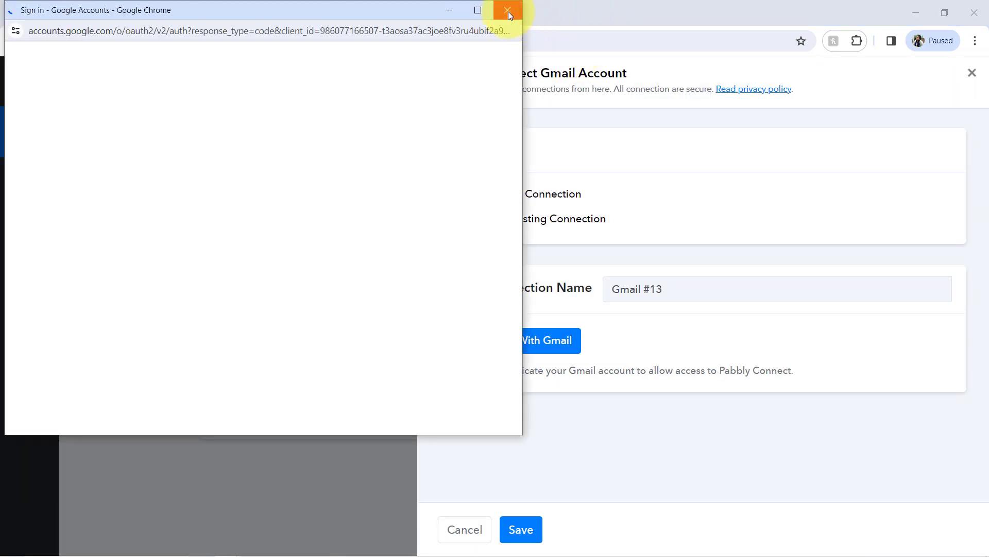
pyautogui.click(508, 12)
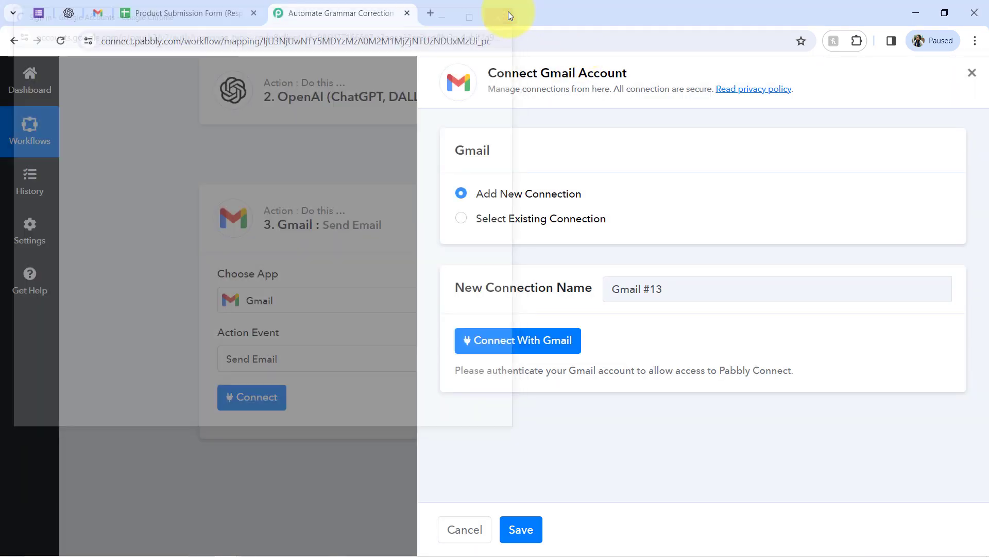
# Connect the Gmail action through the existing connection Gmail #12 and save it
pyautogui.click(539, 220)
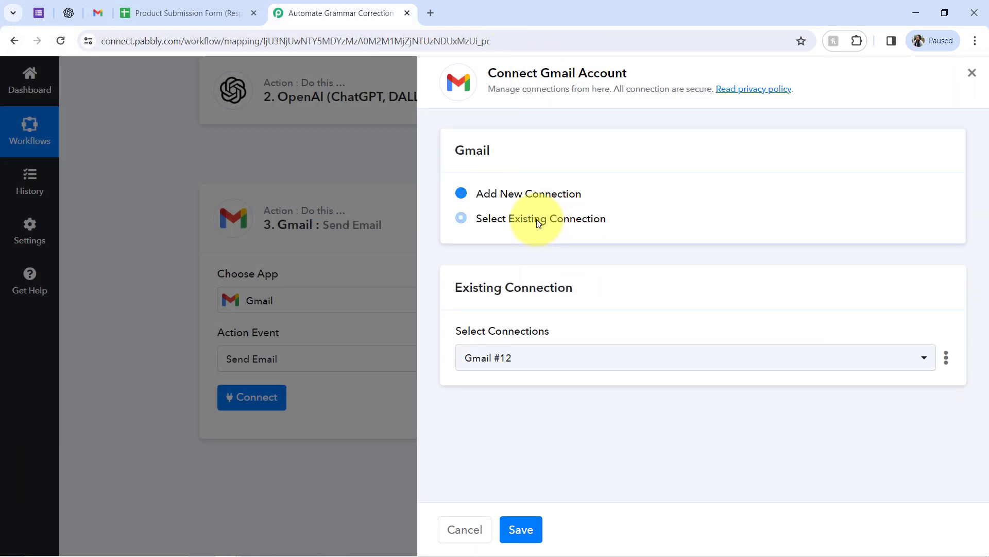
pyautogui.click(521, 530)
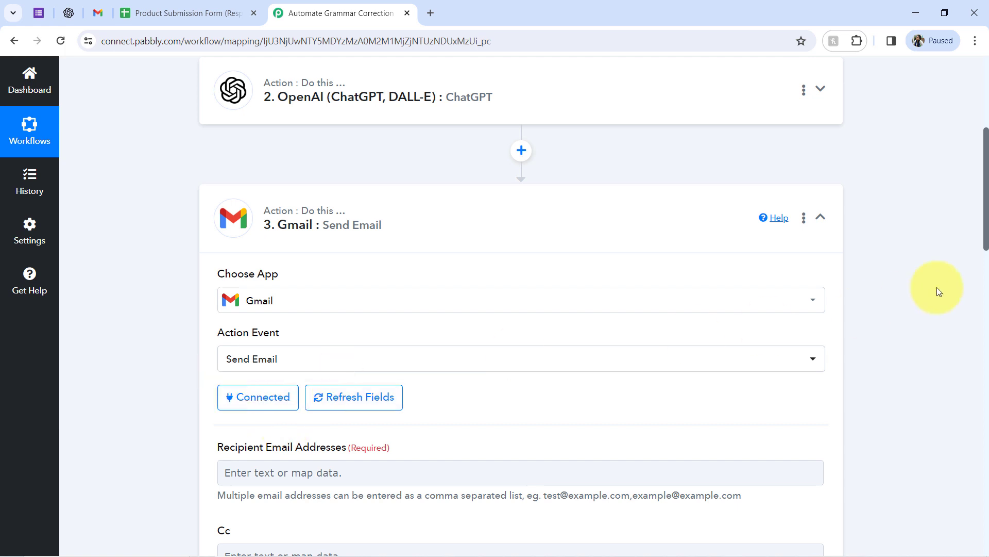
# Map the Your Email value from the Google Forms response as the Gmail action's recipient email address
pyautogui.moveTo(986, 242); pyautogui.dragTo(984, 306)
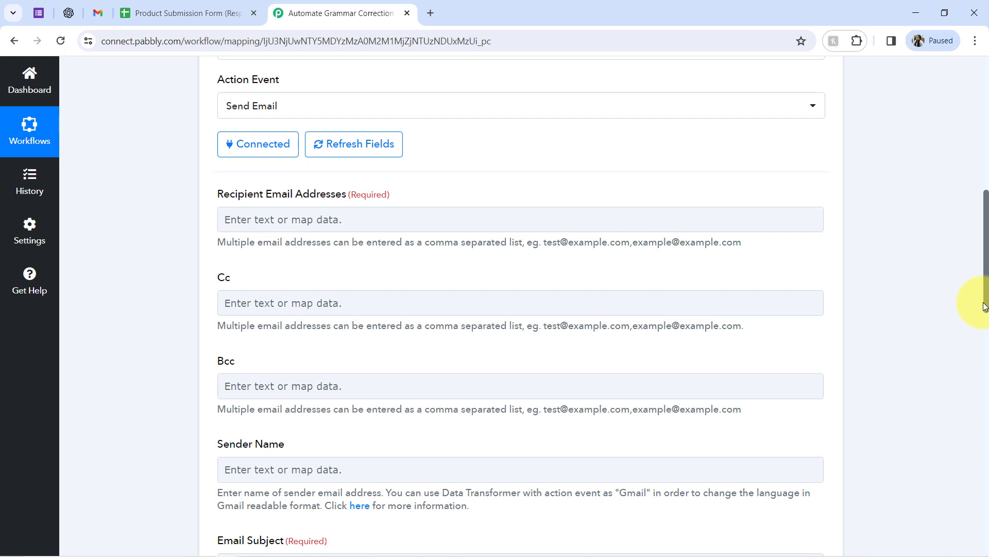
pyautogui.click(331, 219)
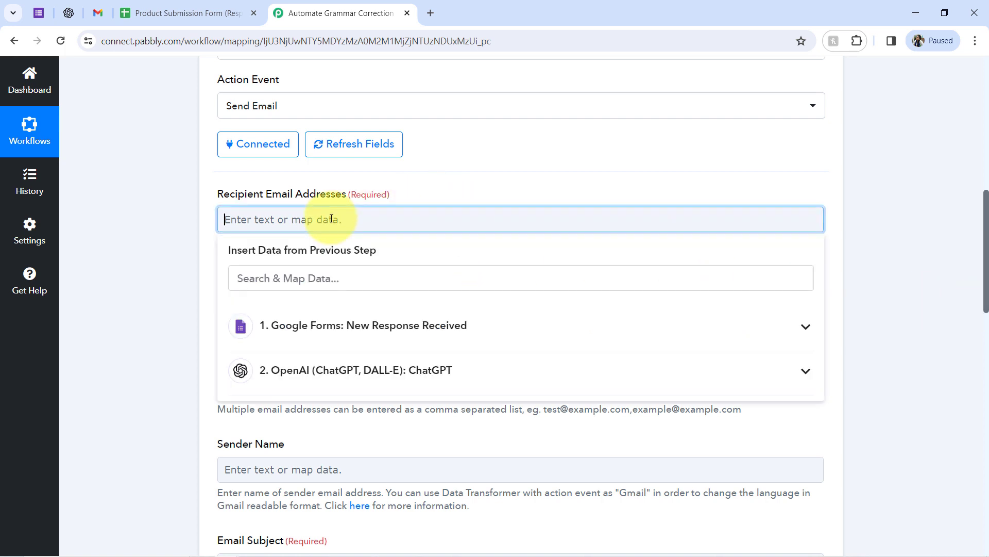
pyautogui.click(357, 329)
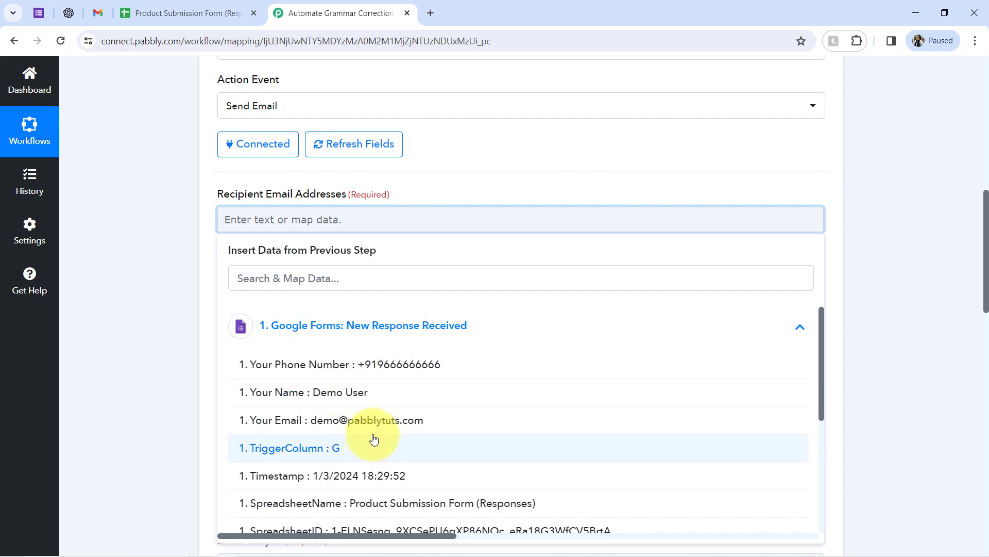
pyautogui.click(344, 425)
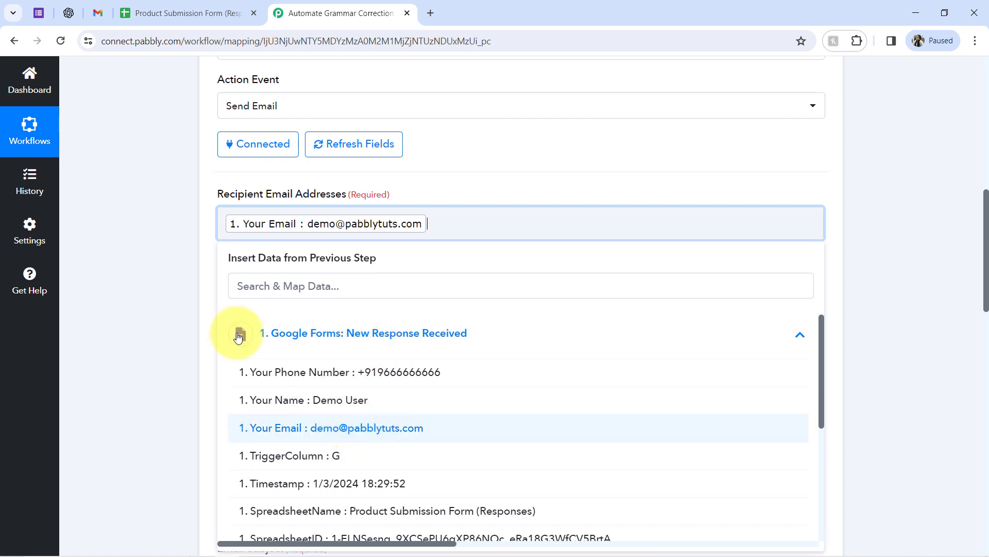
pyautogui.click(156, 307)
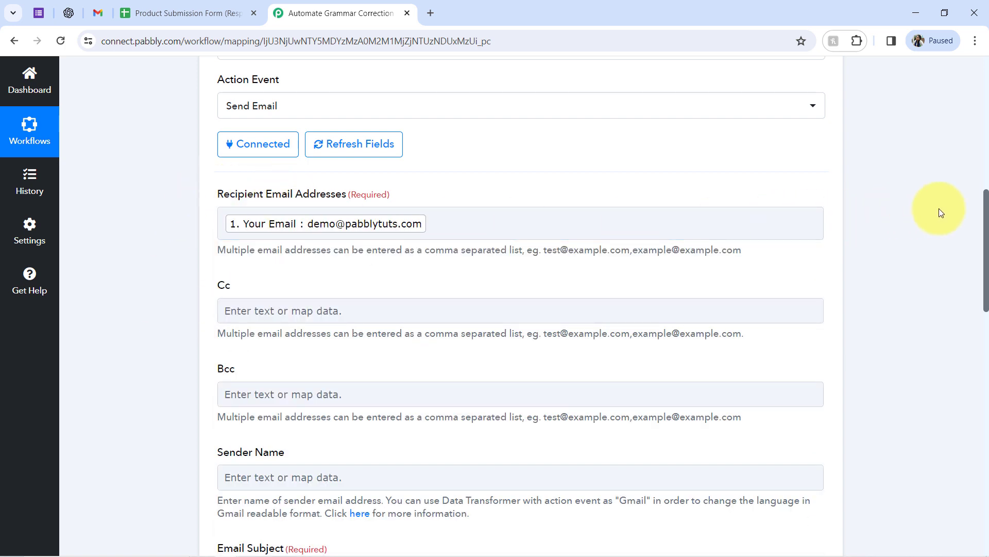
# Set the Gmail action's sender name to Pabbly Team
pyautogui.moveTo(985, 216); pyautogui.dragTo(986, 249)
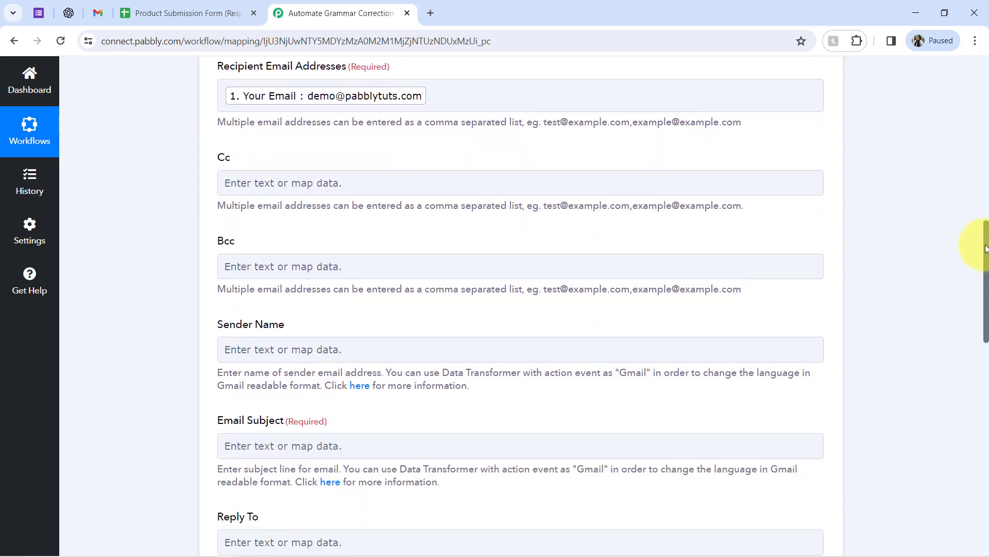
pyautogui.moveTo(986, 245); pyautogui.dragTo(986, 251)
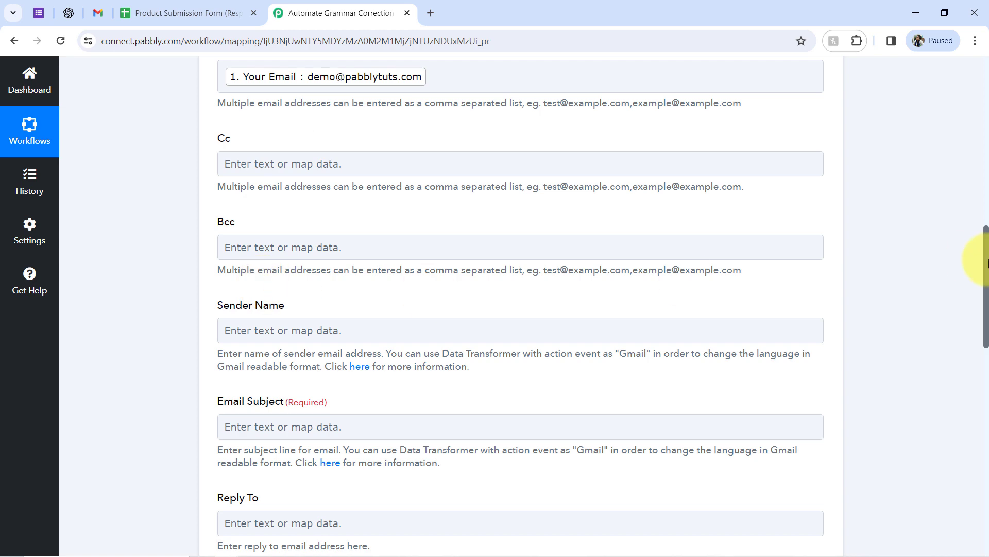
pyautogui.scroll(-2, 986, 260)
pyautogui.click(241, 230)
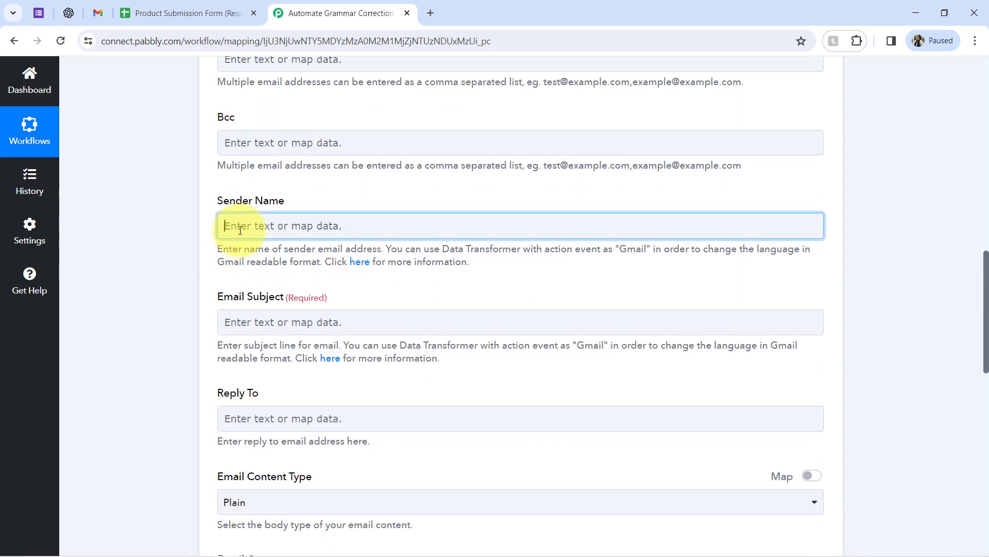
pyautogui.write('Pabbly Team')
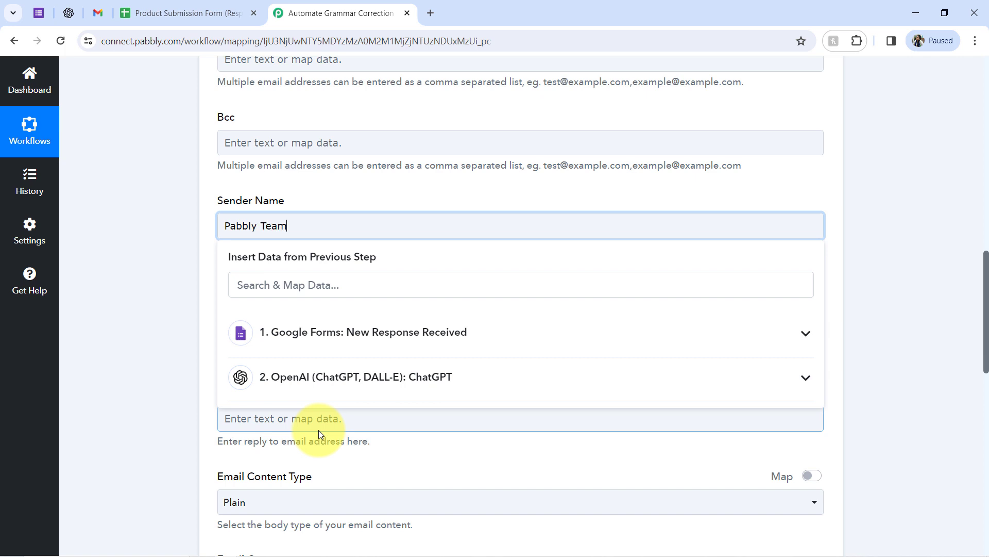
pyautogui.click(156, 266)
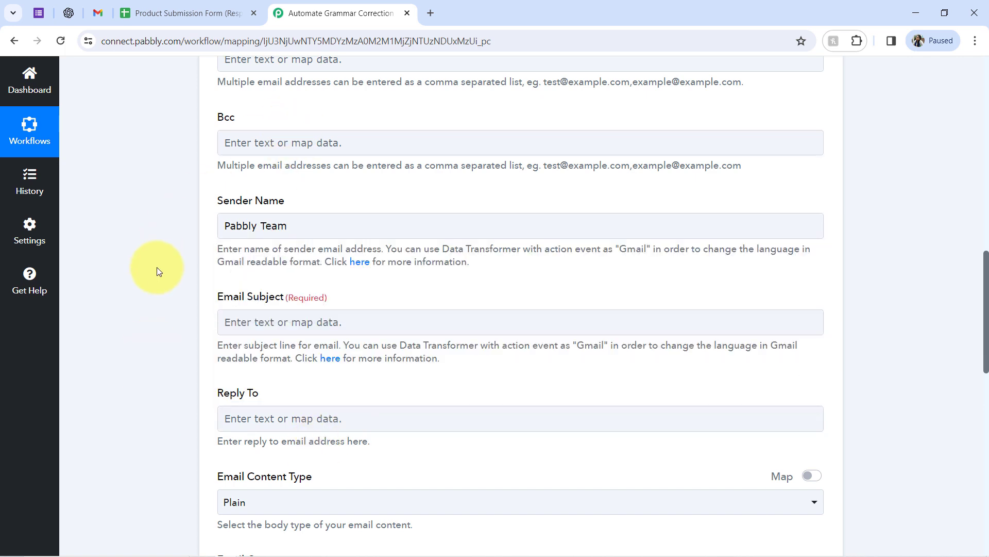
# Set the email subject to "Here is the curated content submitted via -" followed by the Your Name value from the Google Forms response
pyautogui.click(232, 322)
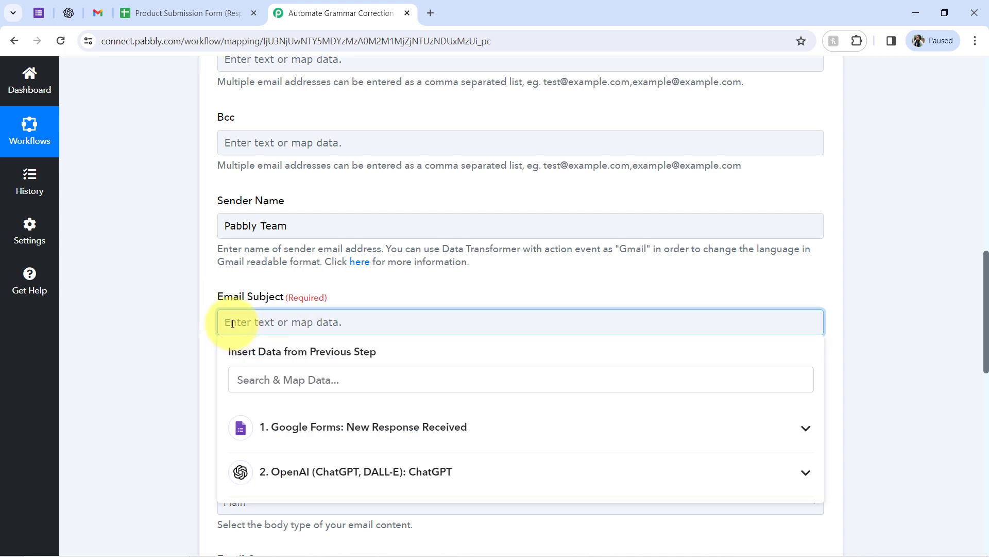
pyautogui.write('How')
pyautogui.write('e is the curated content submitted via -')
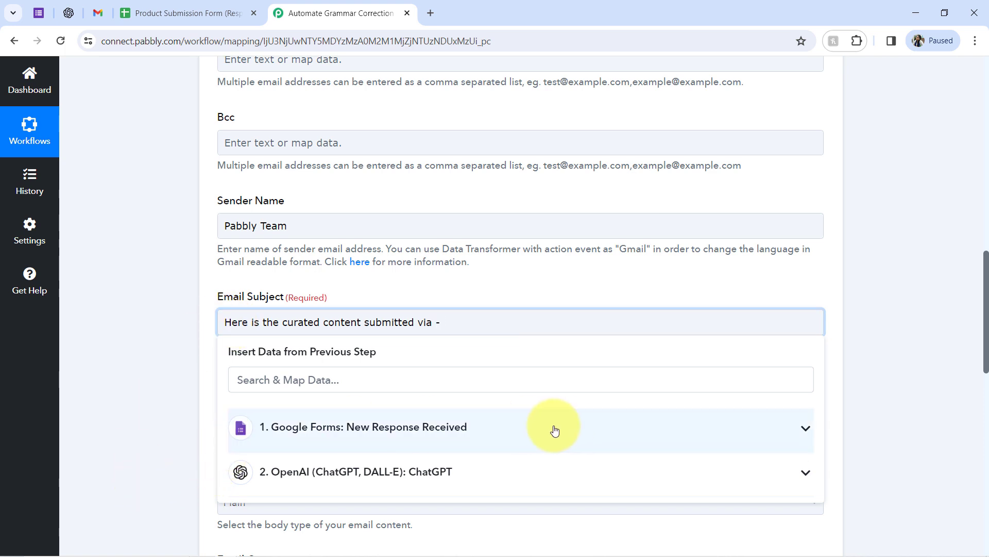
pyautogui.click(332, 441)
pyautogui.click(320, 503)
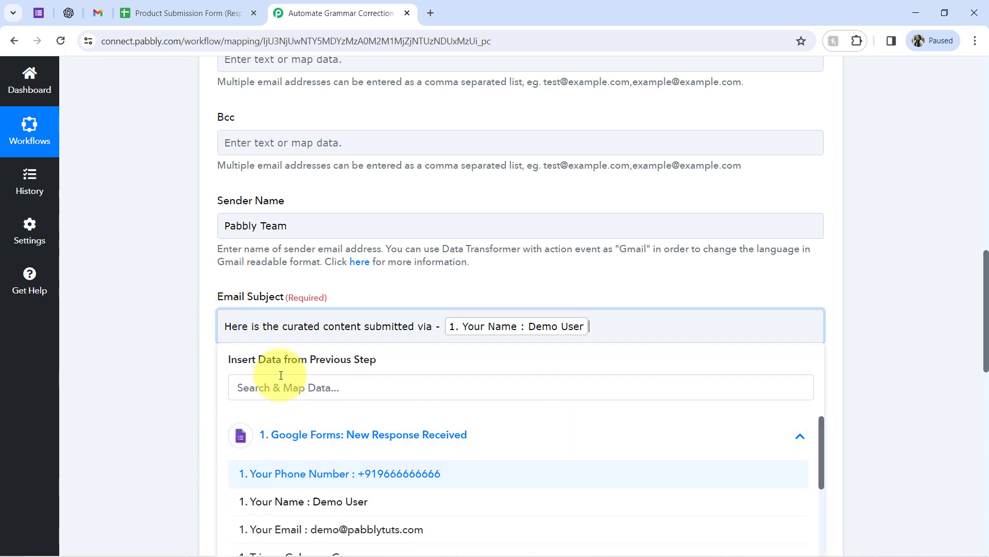
pyautogui.click(181, 341)
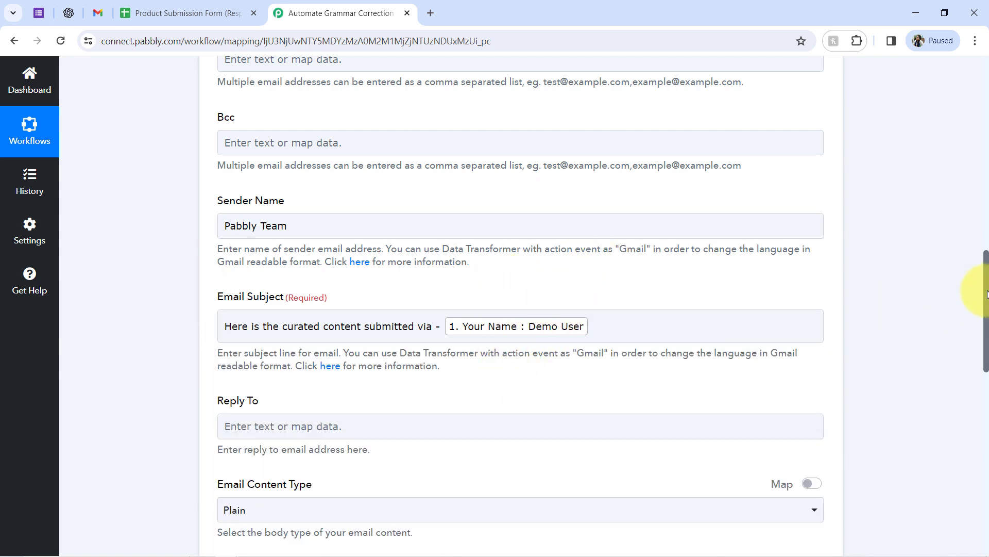
# Examine the available email content types and the note about the HTML email tutorial, keeping the type as Plain
pyautogui.moveTo(987, 294); pyautogui.dragTo(985, 392)
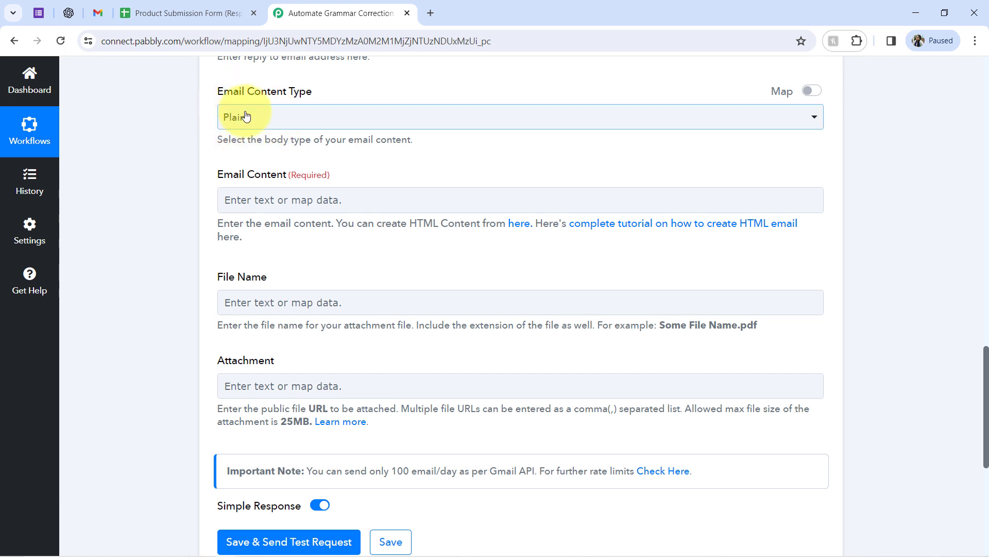
pyautogui.click(224, 118)
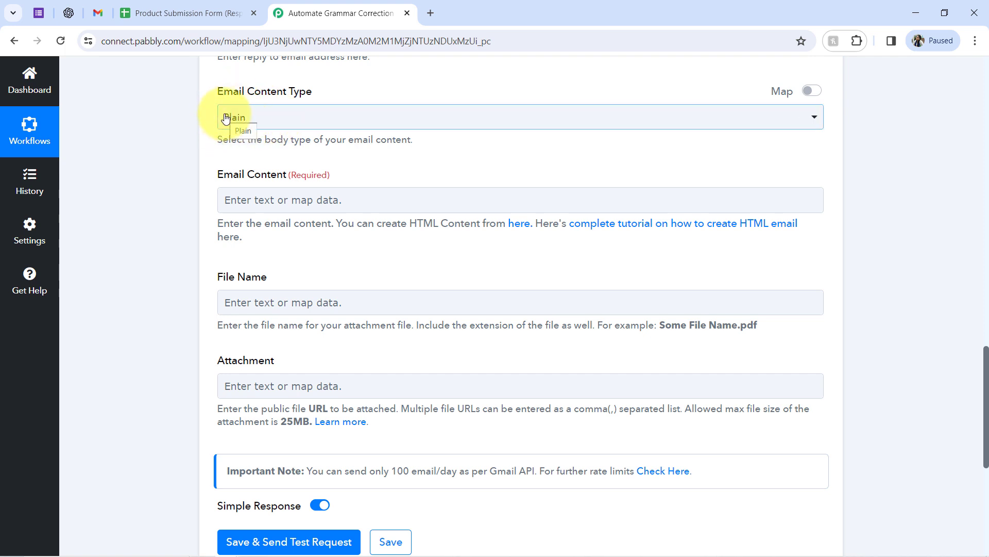
pyautogui.click(225, 118)
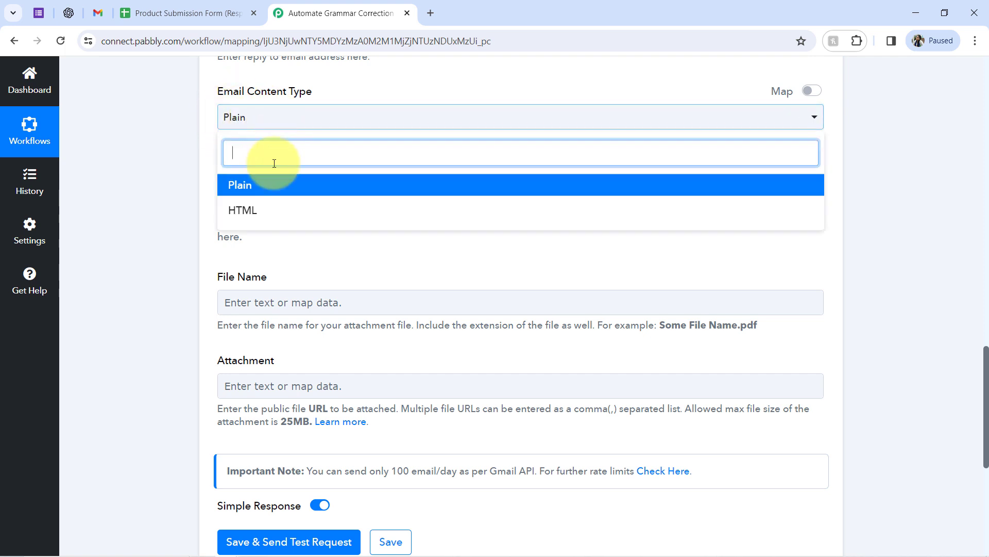
pyautogui.click(178, 181)
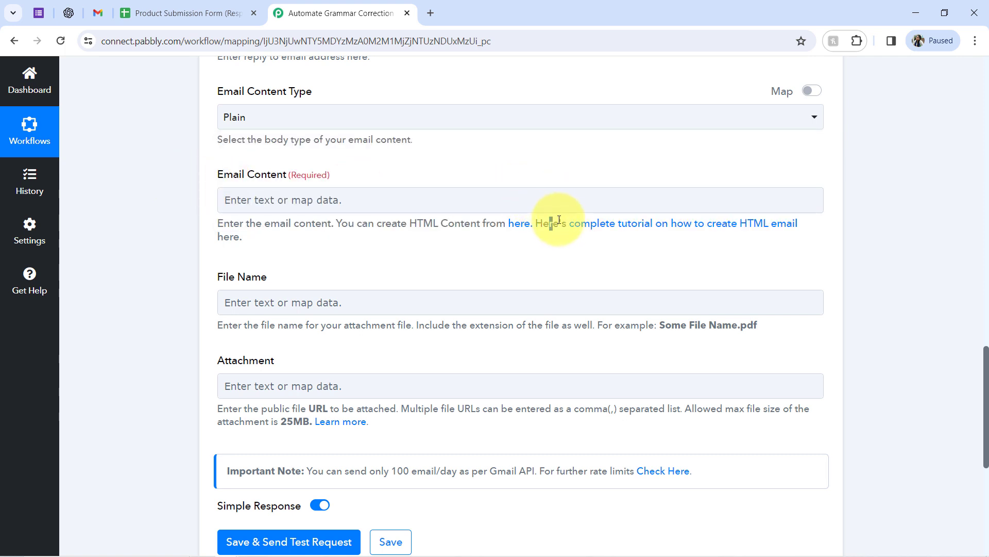
pyautogui.moveTo(559, 220); pyautogui.dragTo(820, 231)
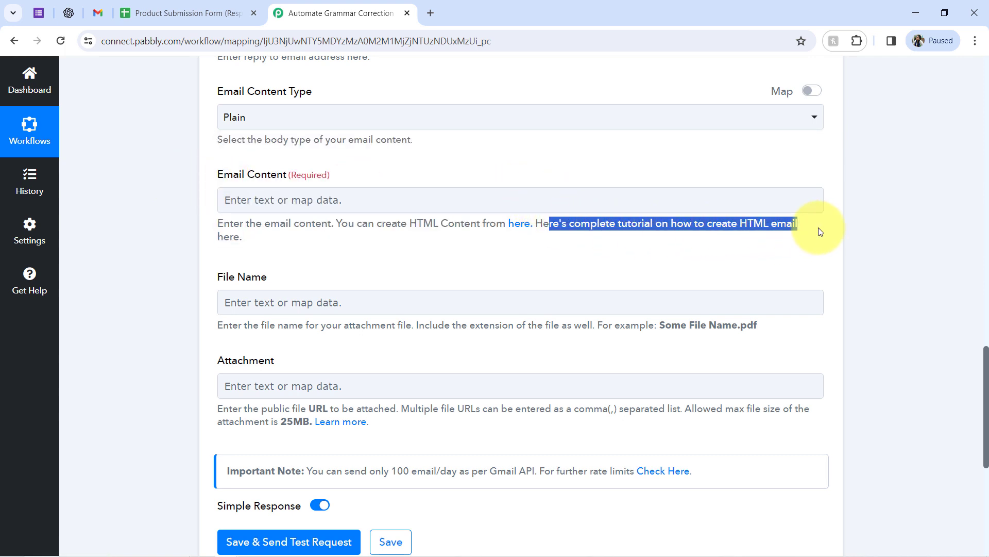
pyautogui.click(183, 219)
# Begin the email content with "Hello Manager," and the line "New Submission is received."
pyautogui.click(251, 204)
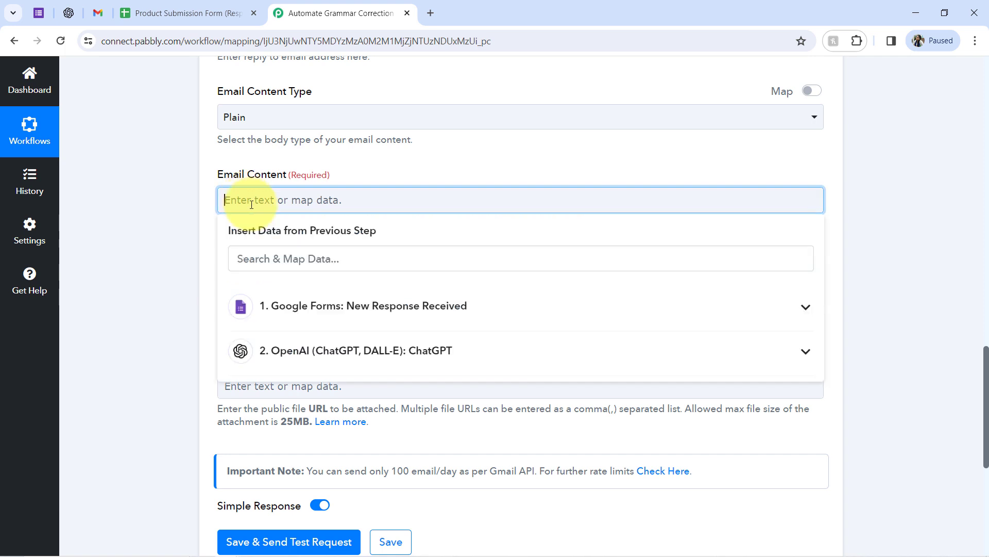
pyautogui.write('Hello Manager,')
pyautogui.press('Return')
pyautogui.write('New Subm')
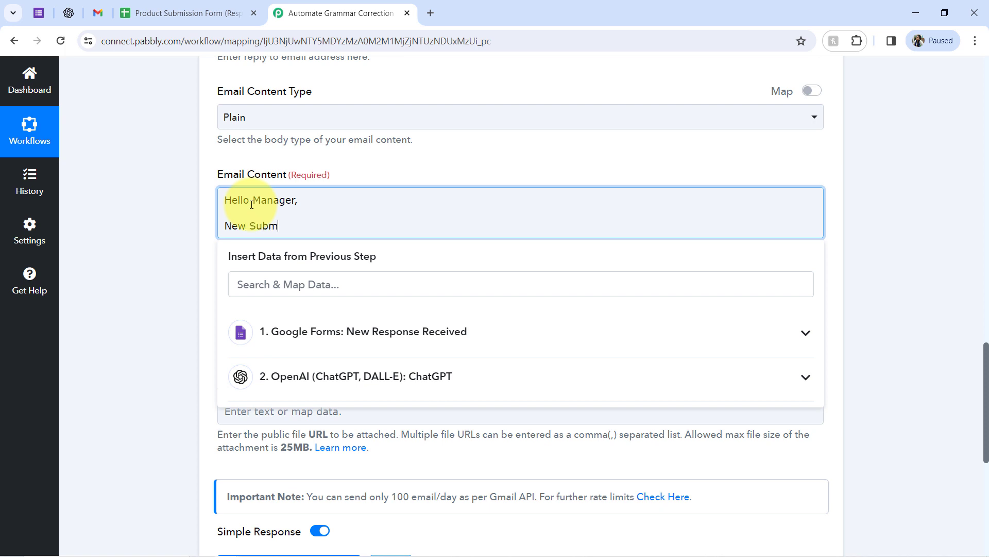
pyautogui.write('ission is received.')
pyautogui.press('Return')
# Add the label lines "Name:", "Email:", "Product Name:", "Content Submitted via USer:" and "Curated Content:" to the email content
pyautogui.write('Name:')
pyautogui.press('Return')
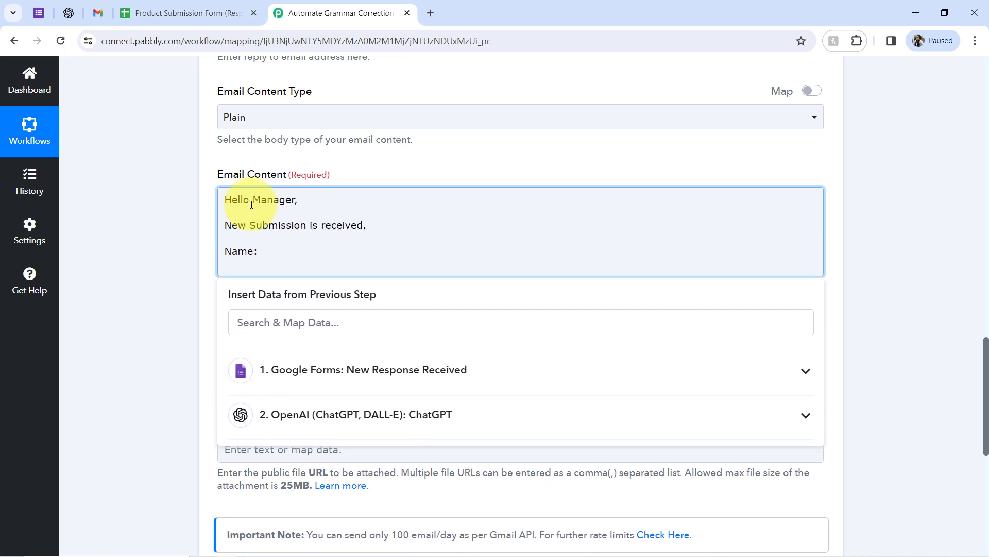
pyautogui.write('Email:')
pyautogui.press('Return')
pyautogui.write('Content')
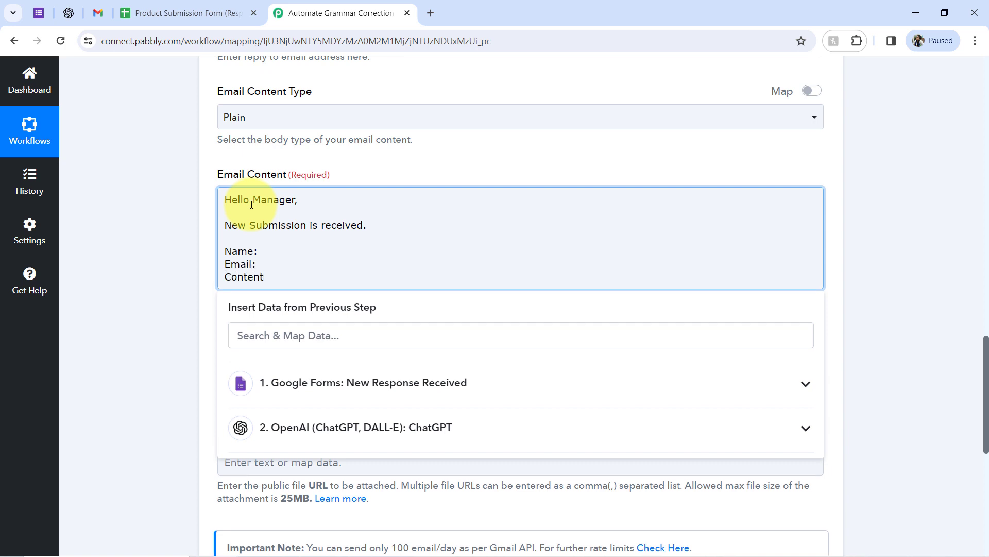
pyautogui.press('Left')
pyautogui.press('Left')
pyautogui.press('Return')
pyautogui.write('Prod')
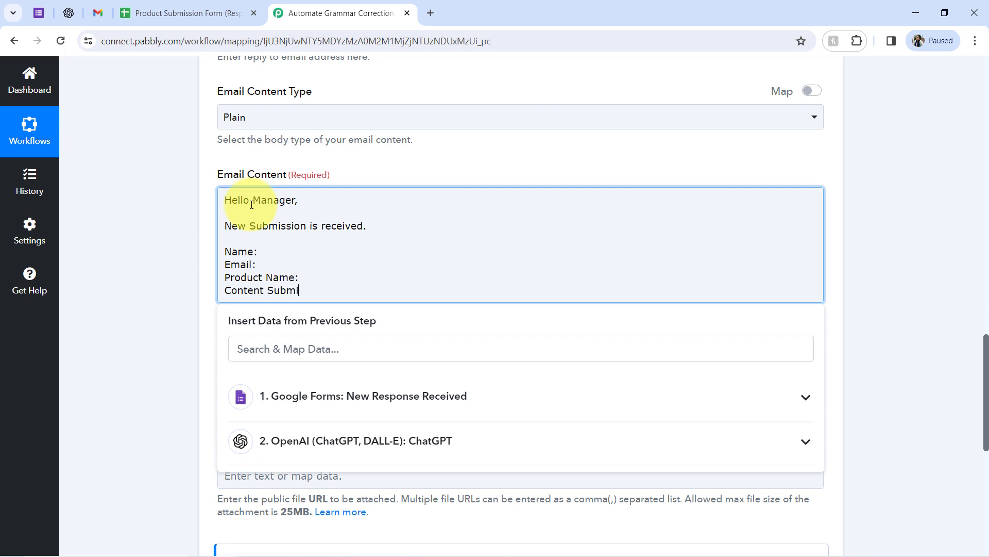
pyautogui.write('USer:')
pyautogui.press('Return')
pyautogui.press('Return')
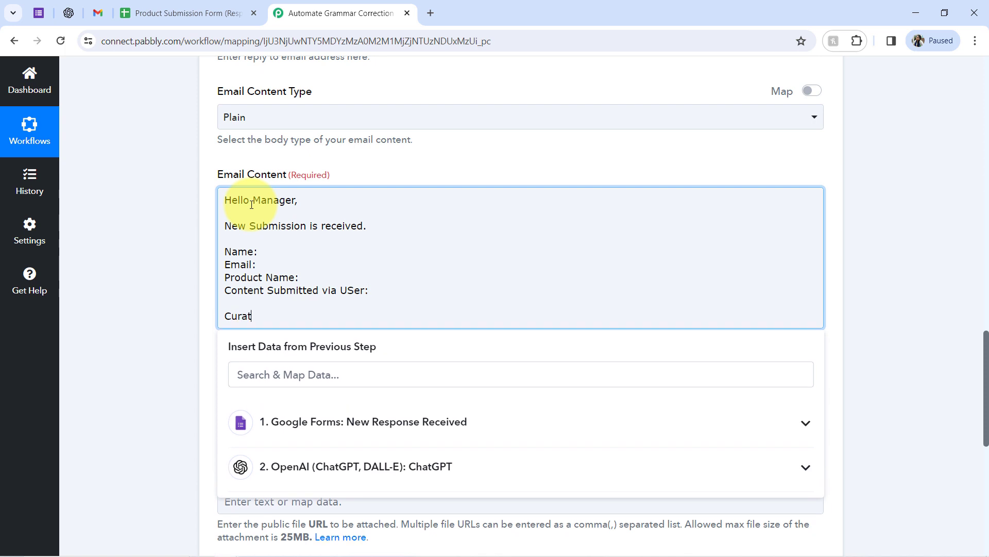
pyautogui.write('Curated Content:')
pyautogui.click(104, 229)
# Remove the mapped Your Email value from the Gmail action's recipient email addresses
pyautogui.scroll(1, 105, 231)
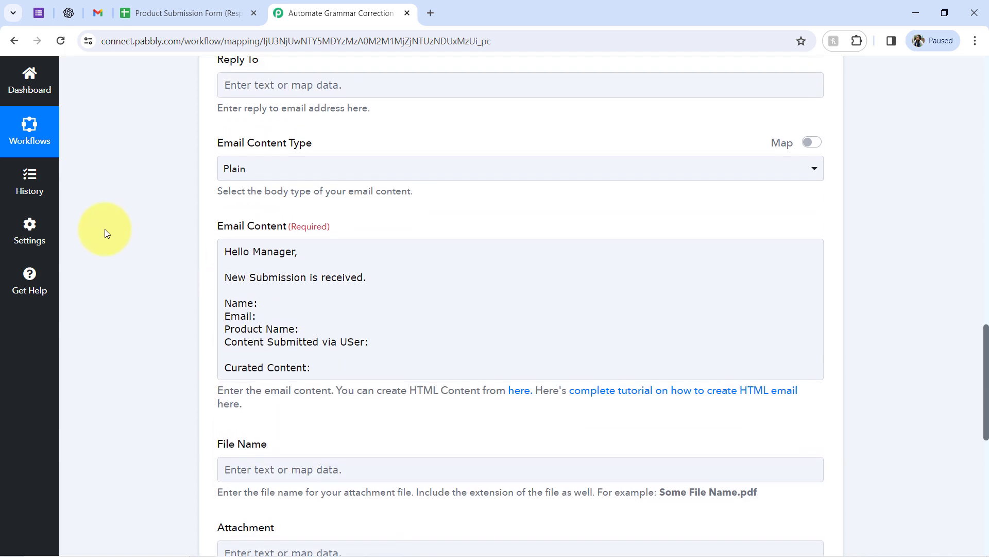
pyautogui.scroll(5, 250, 162)
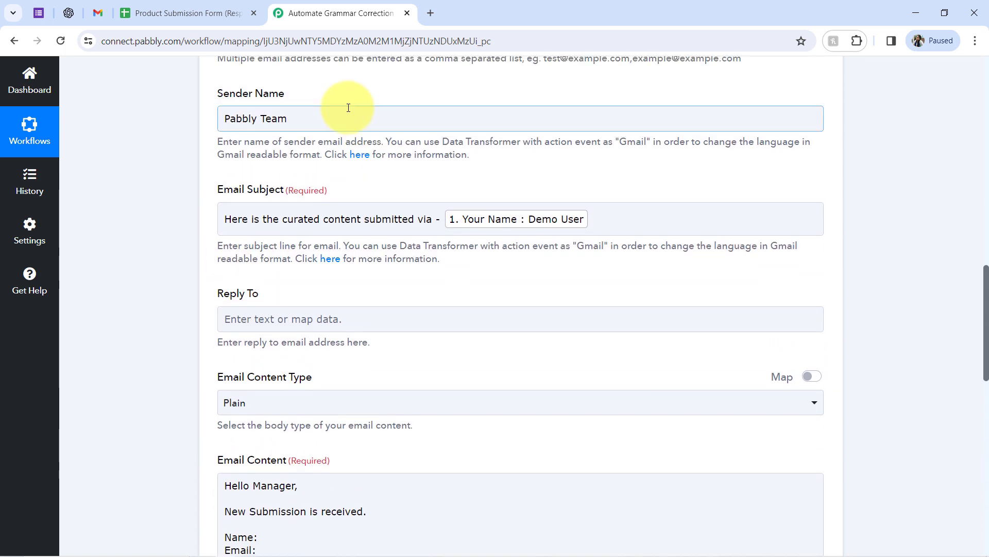
pyautogui.scroll(10, 348, 108)
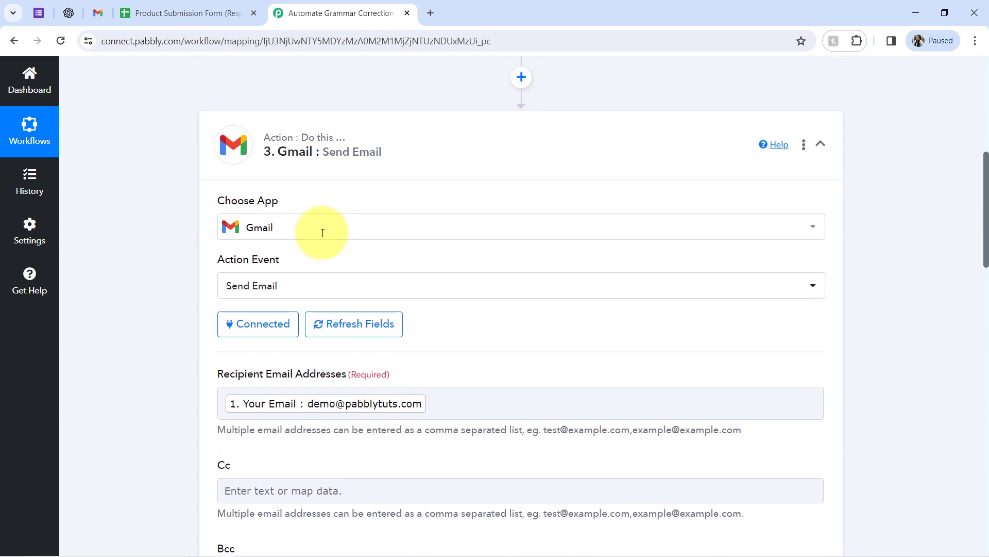
pyautogui.scroll(-6, 323, 233)
pyautogui.click(438, 85)
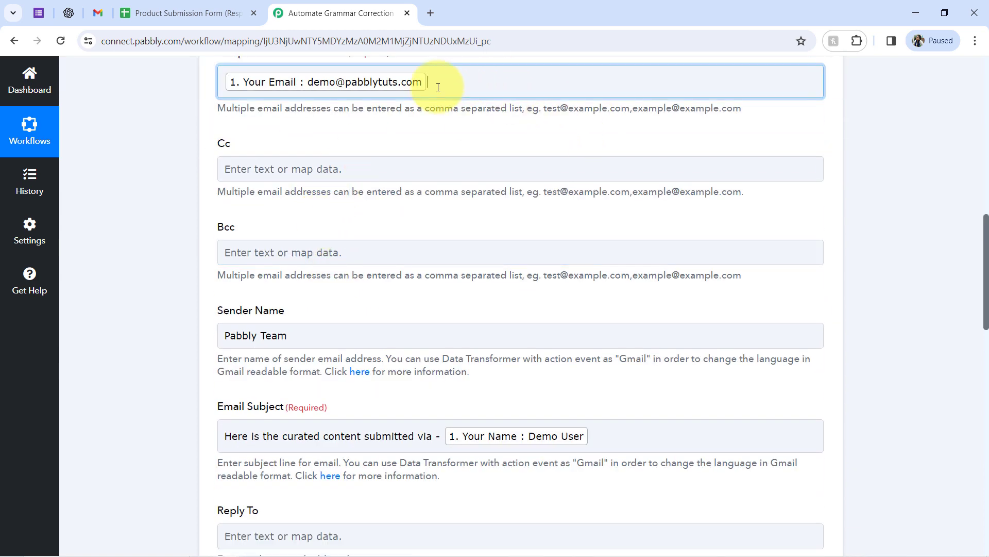
pyautogui.press('BackSpace')
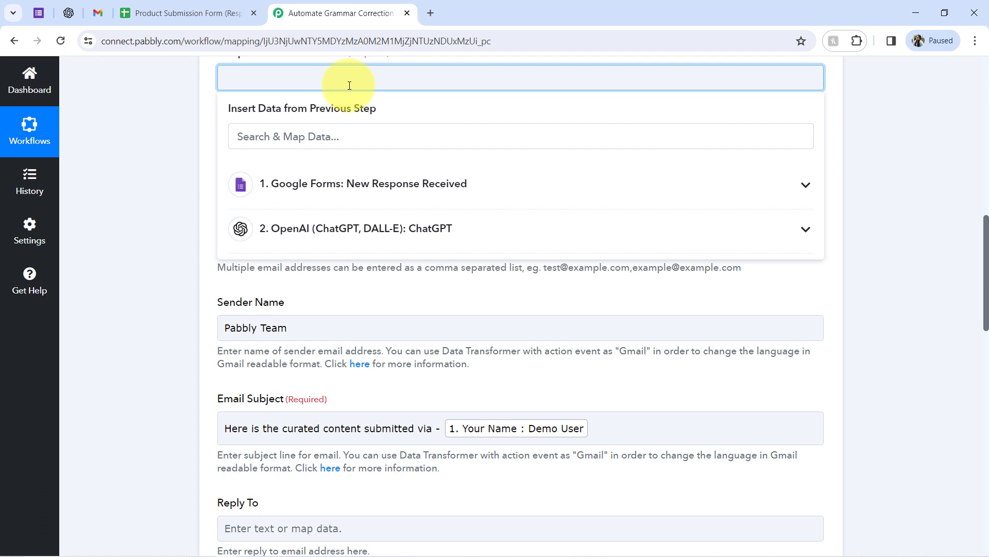
# Map the Your Name, Your Email and Product Name values beside their matching labels in the email content
pyautogui.scroll(-10, 349, 85)
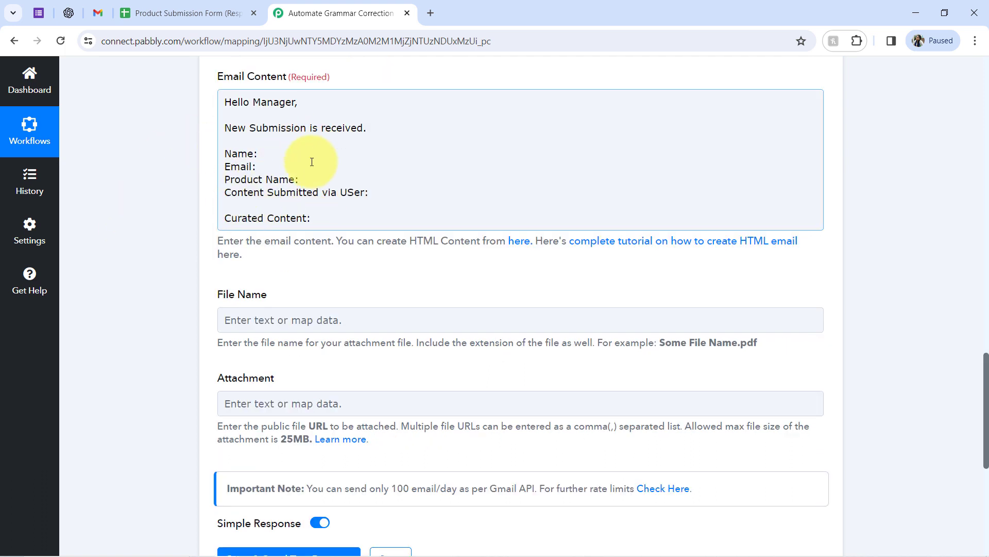
pyautogui.click(258, 155)
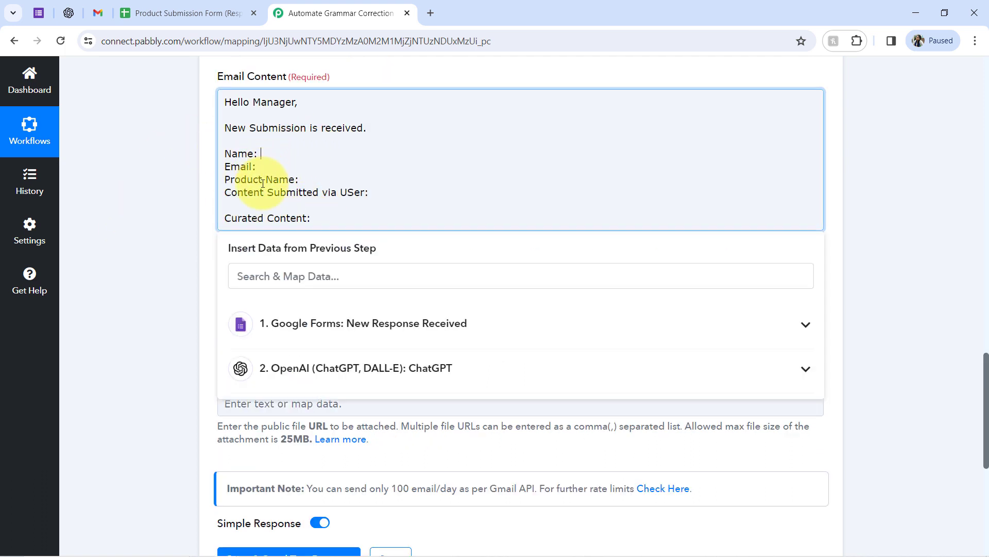
pyautogui.click(248, 273)
pyautogui.write('dem')
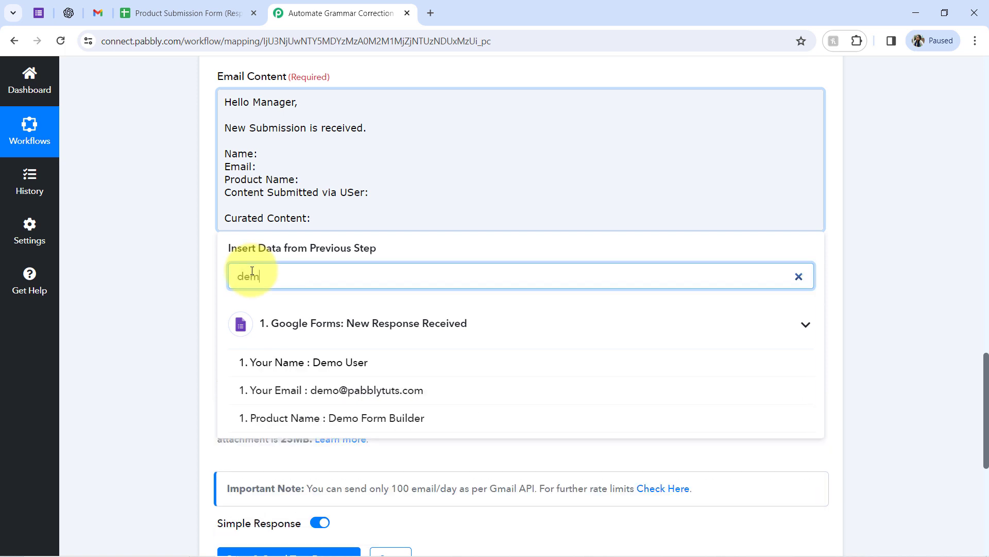
pyautogui.click(286, 361)
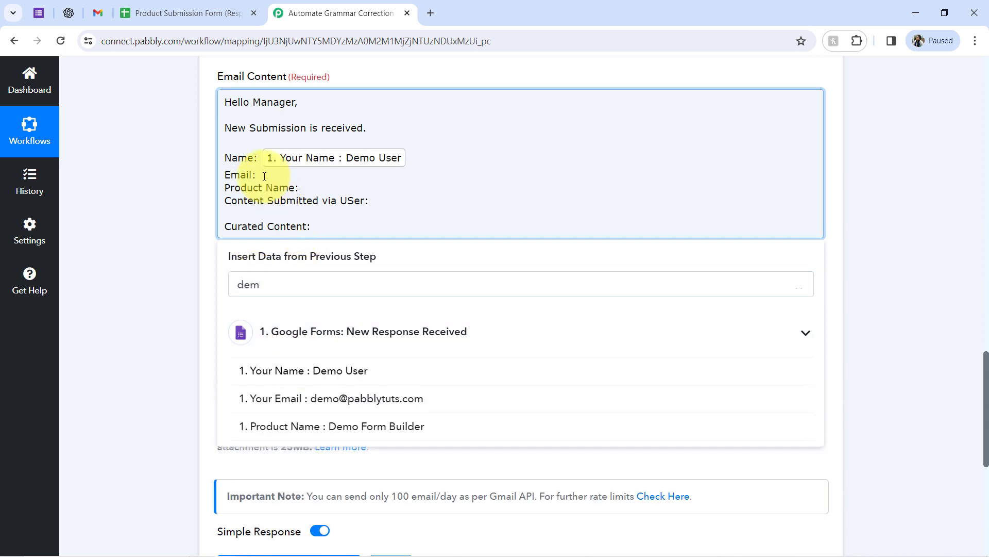
pyautogui.click(269, 291)
pyautogui.write('dem')
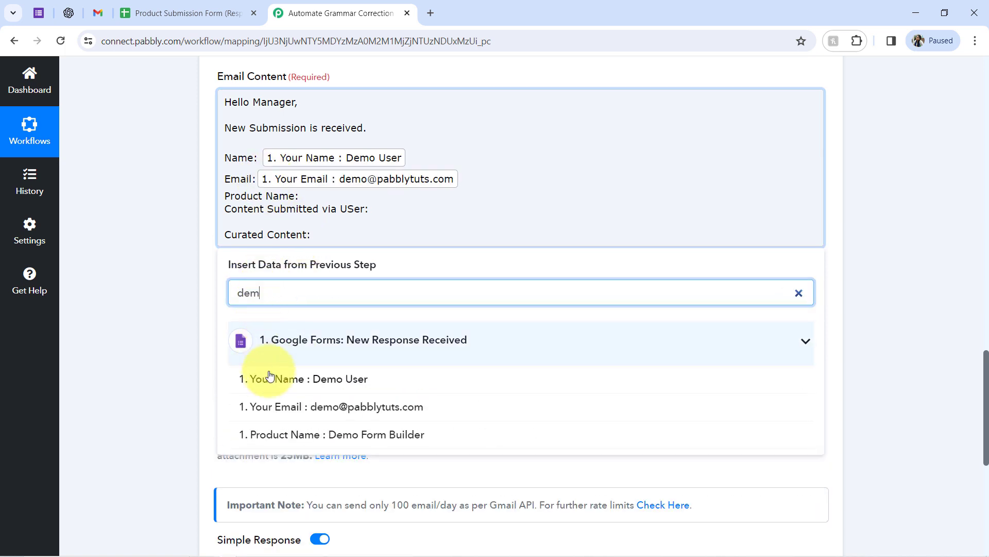
pyautogui.click(281, 434)
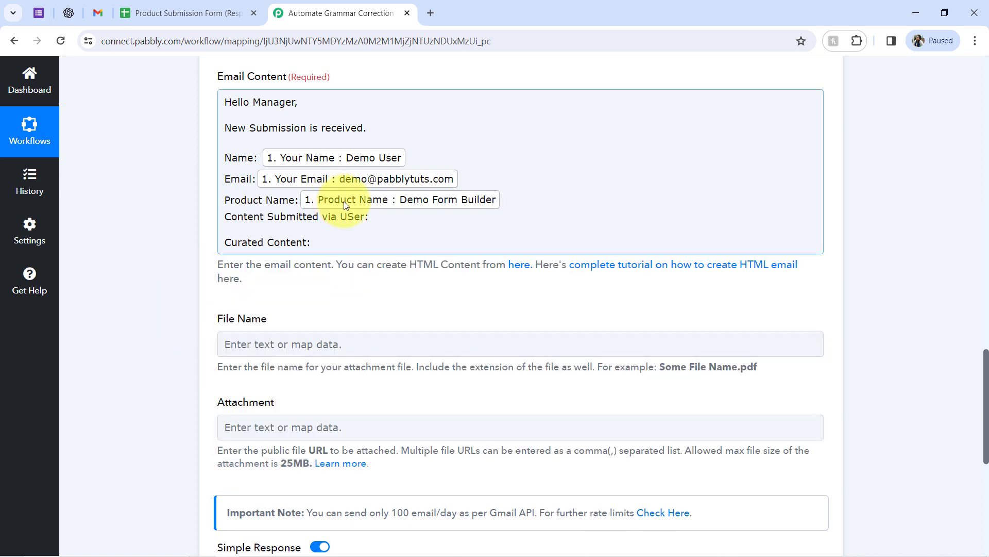
# Correct "USer" to "User" in the email content and insert the Product Description value from the Google Forms response into that line
pyautogui.click(379, 216)
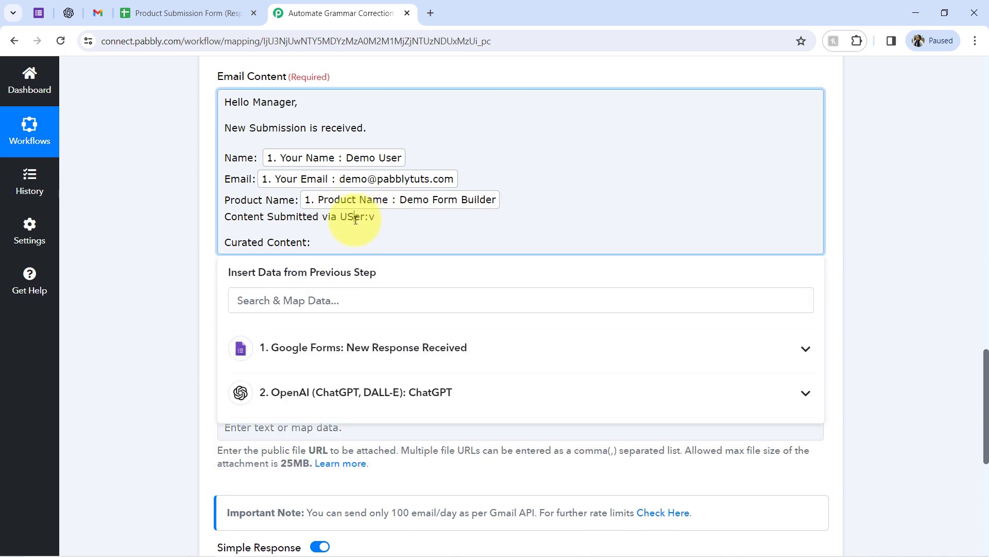
pyautogui.write('s')
pyautogui.click(330, 347)
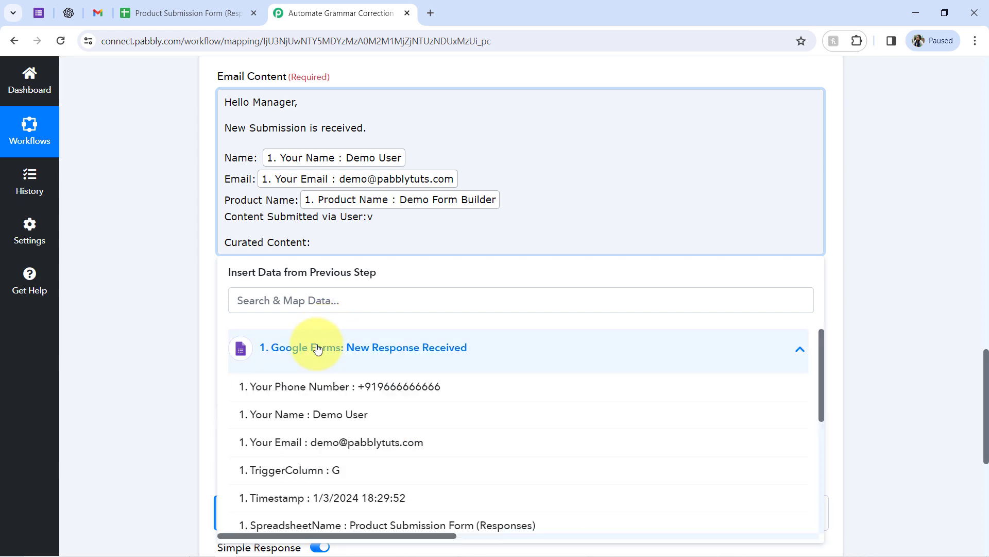
pyautogui.scroll(-4, 979, 391)
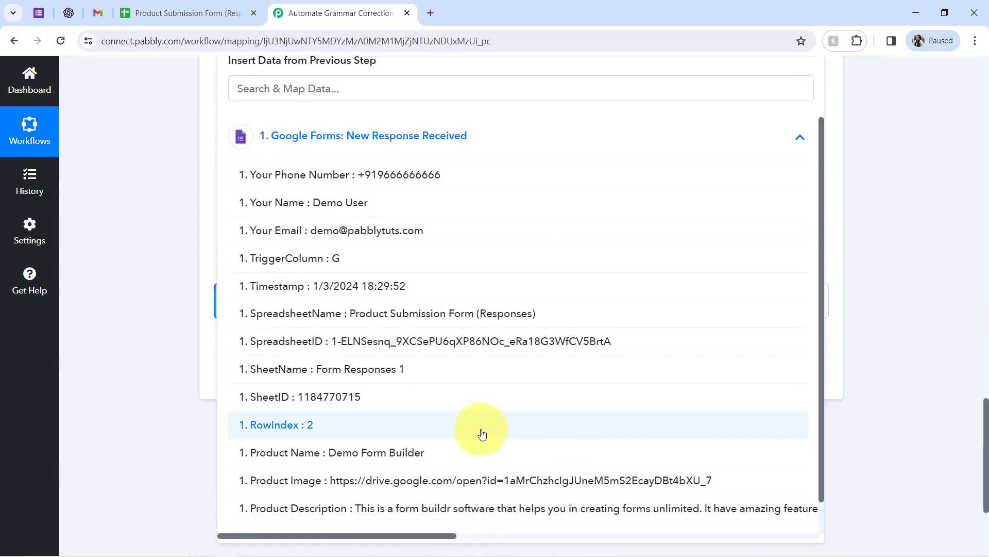
pyautogui.click(404, 506)
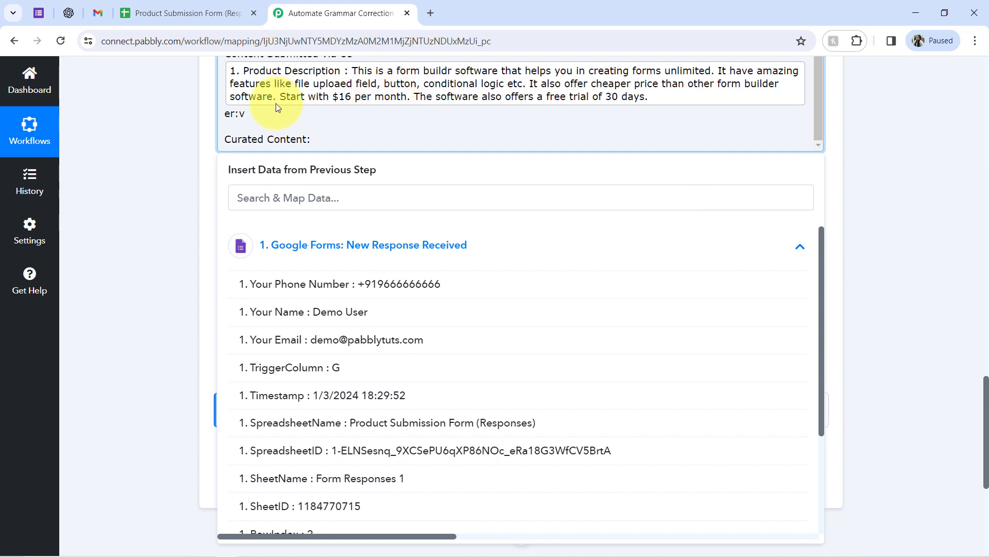
# Undo the misplaced Product Description insertion and map that value after the "Content Submitted via User:" label in the email content
pyautogui.hotkey('ctrl', 'z')
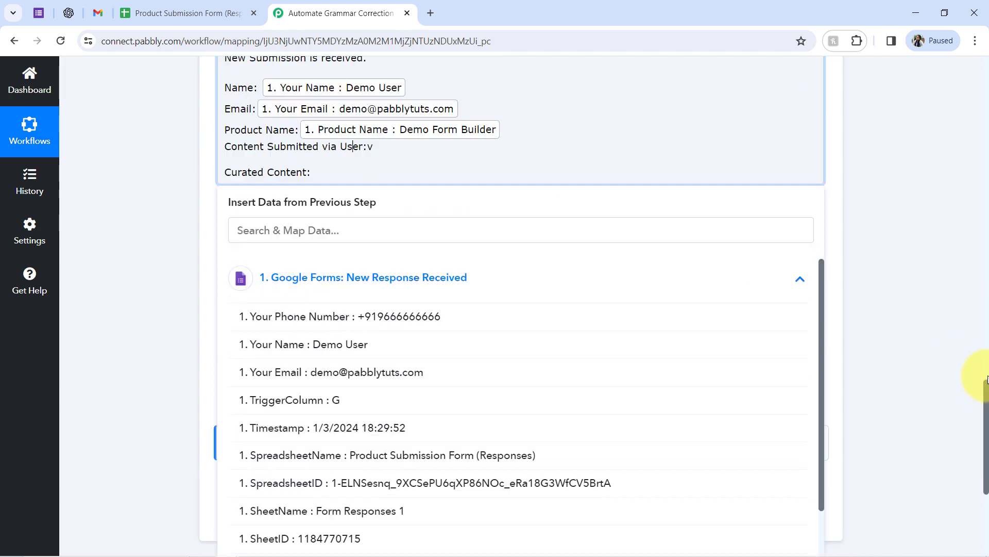
pyautogui.scroll(1, 987, 378)
pyautogui.click(387, 208)
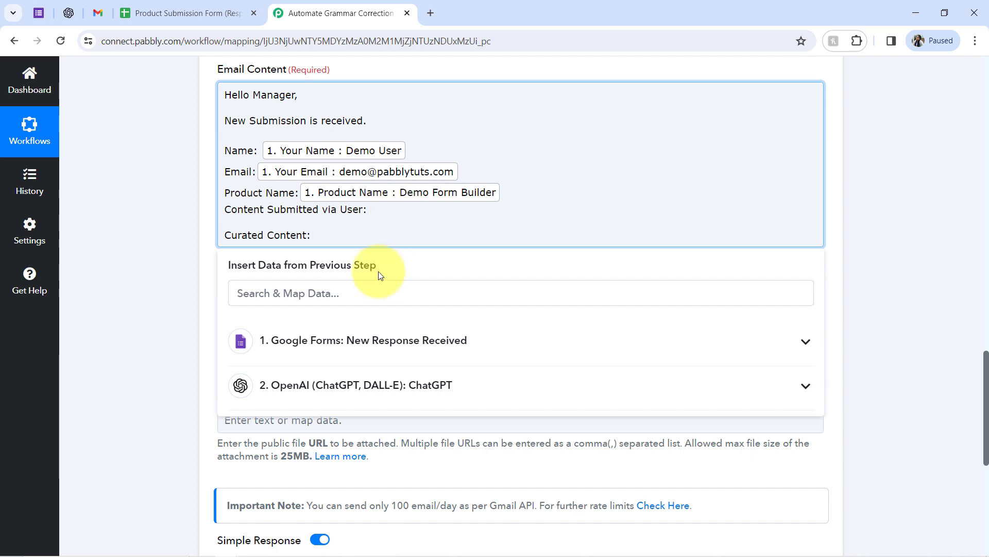
pyautogui.click(329, 349)
pyautogui.scroll(-2, 347, 378)
pyautogui.scroll(-3, 325, 464)
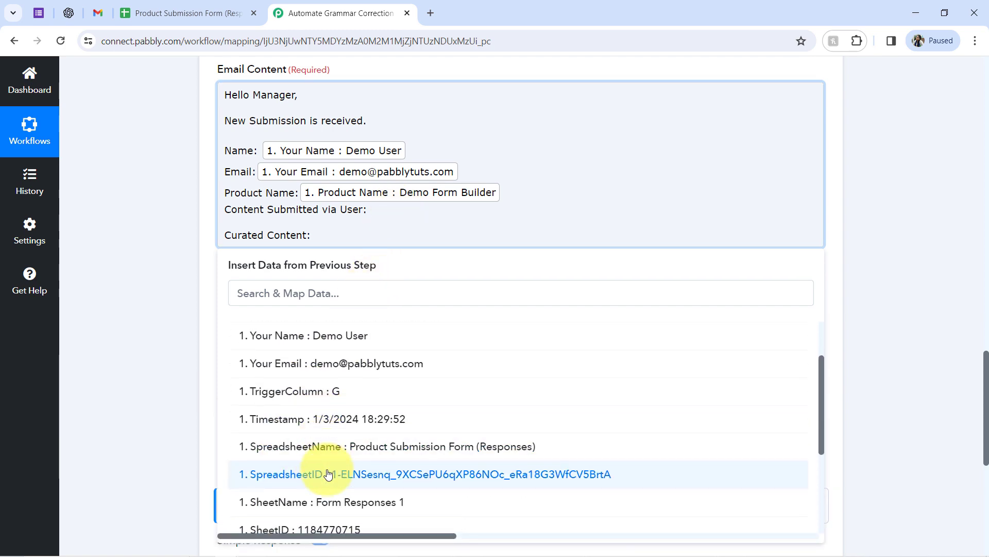
pyautogui.click(327, 474)
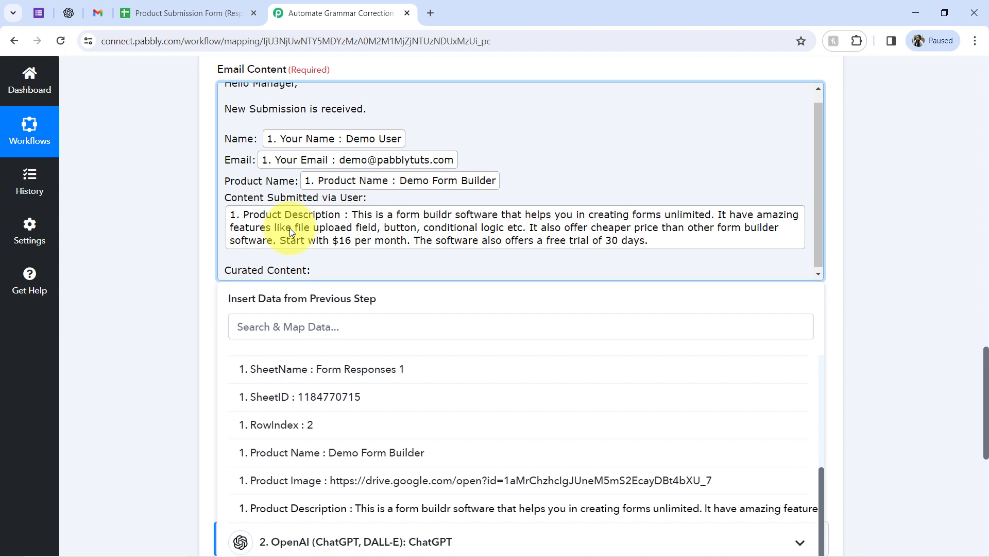
# Map the ChatGPT response's Choices 0 Message Content value beside the "Curated Content:" label in the email content
pyautogui.click(315, 270)
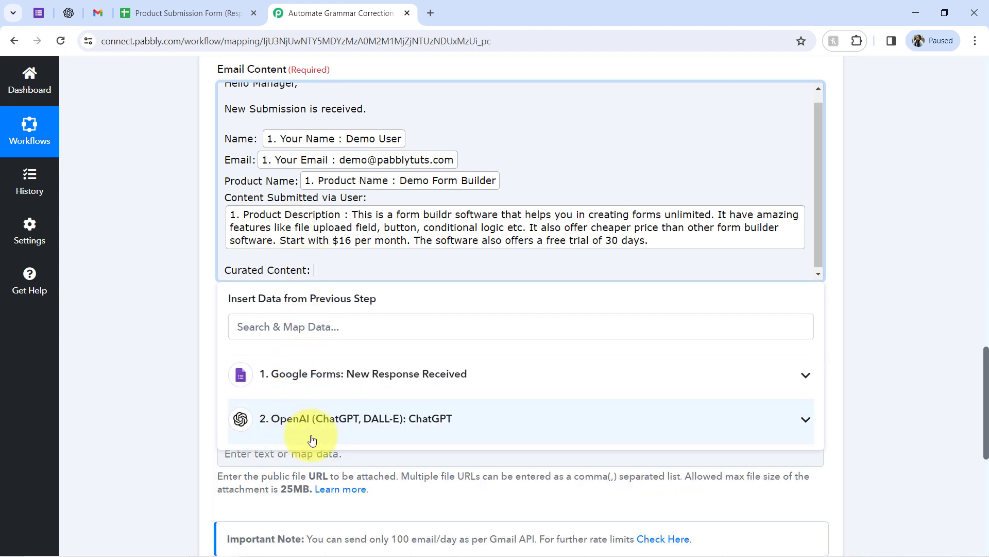
pyautogui.click(281, 419)
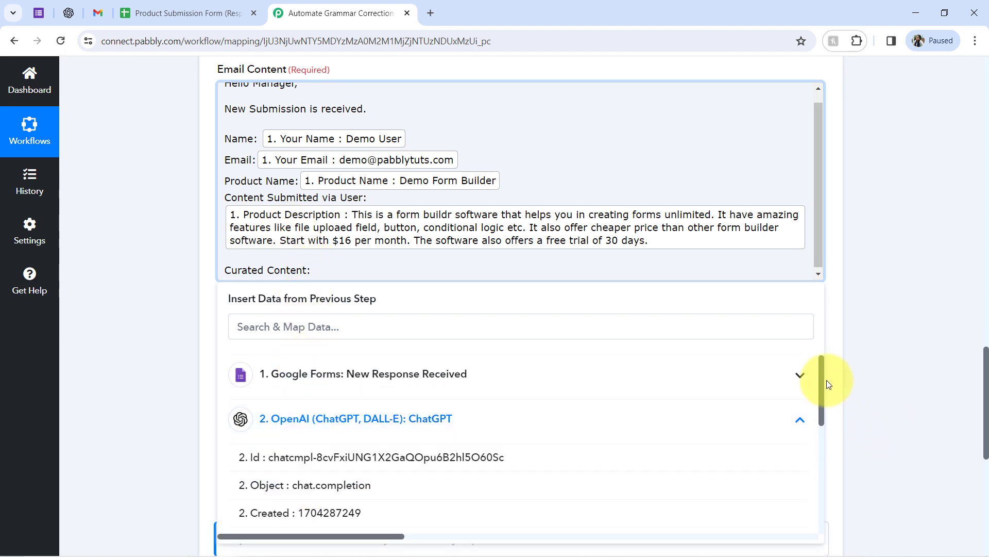
pyautogui.moveTo(822, 383); pyautogui.dragTo(806, 454)
pyautogui.click(474, 452)
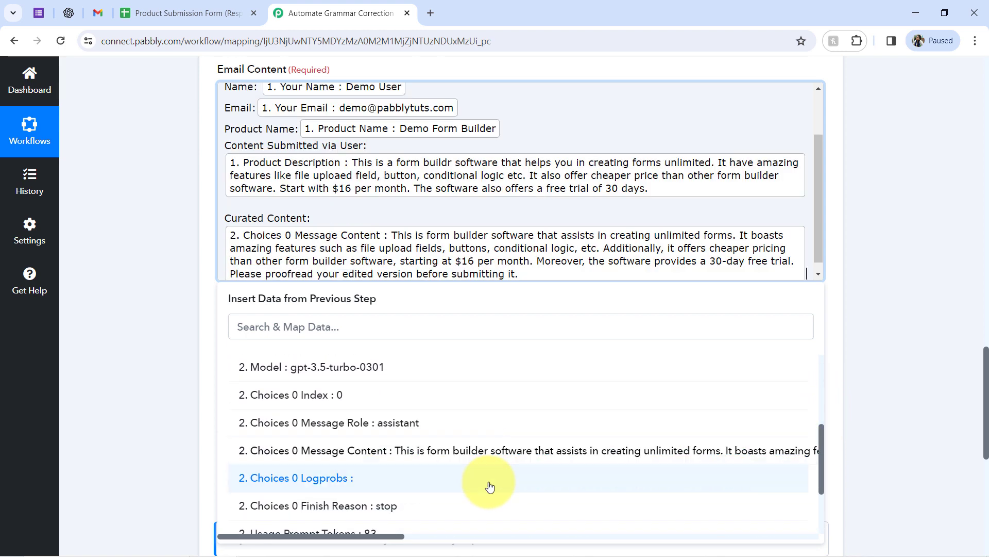
pyautogui.click(155, 234)
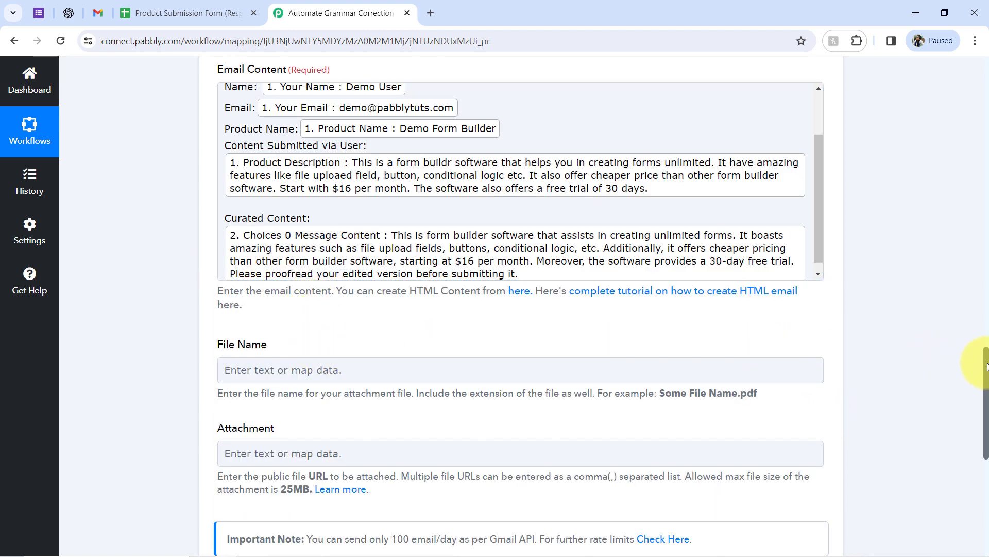
pyautogui.moveTo(987, 373); pyautogui.dragTo(987, 404)
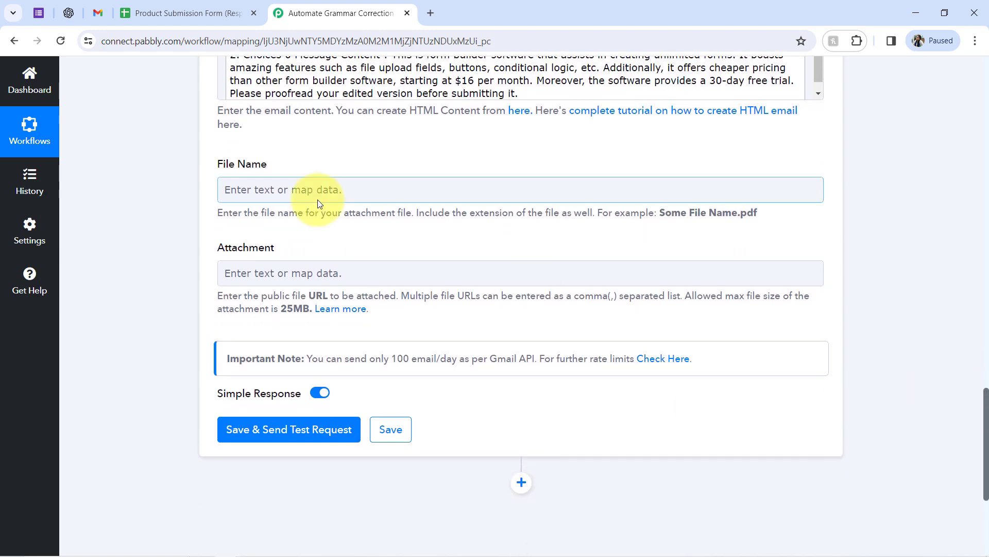
pyautogui.click(302, 191)
pyautogui.click(303, 294)
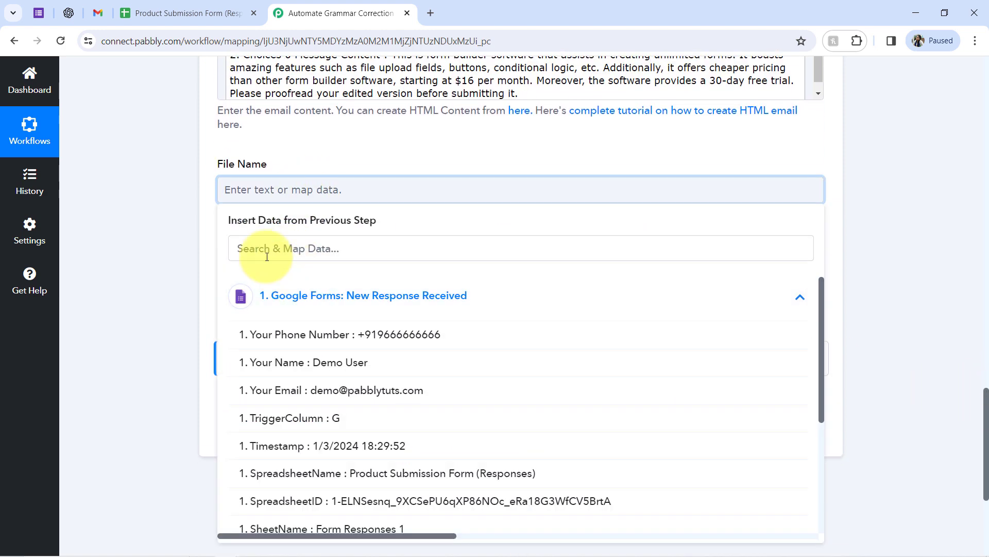
pyautogui.click(269, 257)
pyautogui.write('ima')
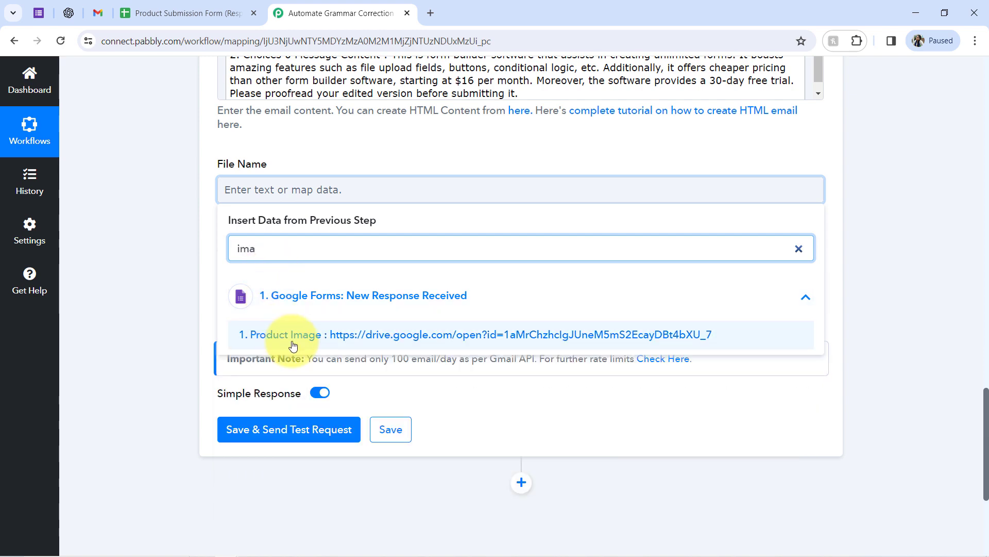
pyautogui.click(293, 344)
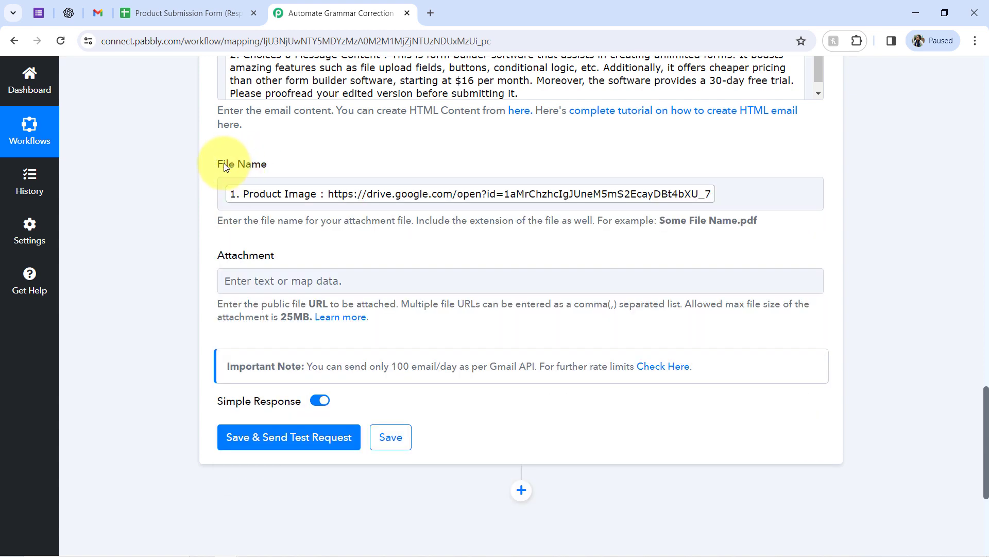
pyautogui.moveTo(225, 166); pyautogui.dragTo(252, 165)
pyautogui.click(728, 199)
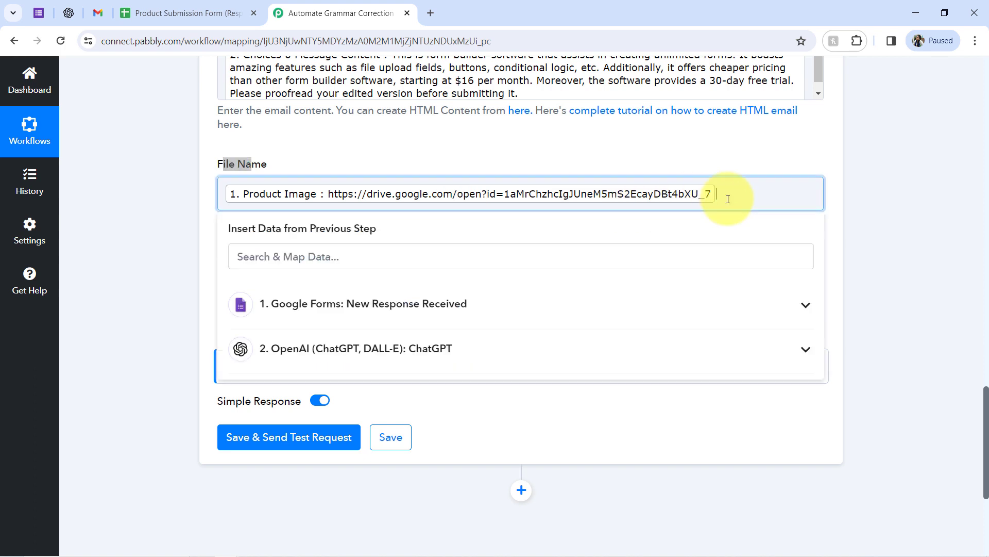
pyautogui.press('BackSpace')
pyautogui.click(186, 317)
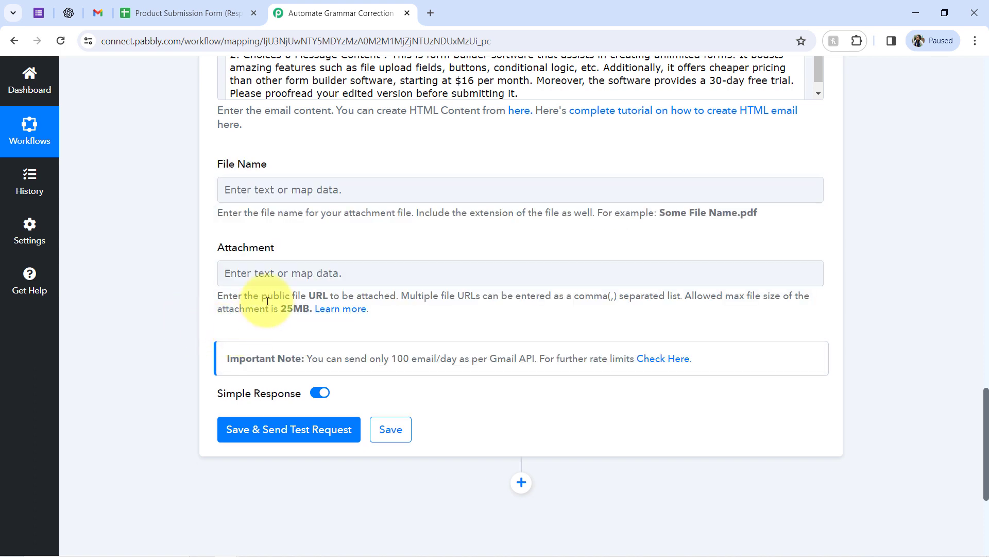
# Search the previous-step data for "ima" and map the Product Image value from Google Forms as the email's attachment
pyautogui.click(256, 273)
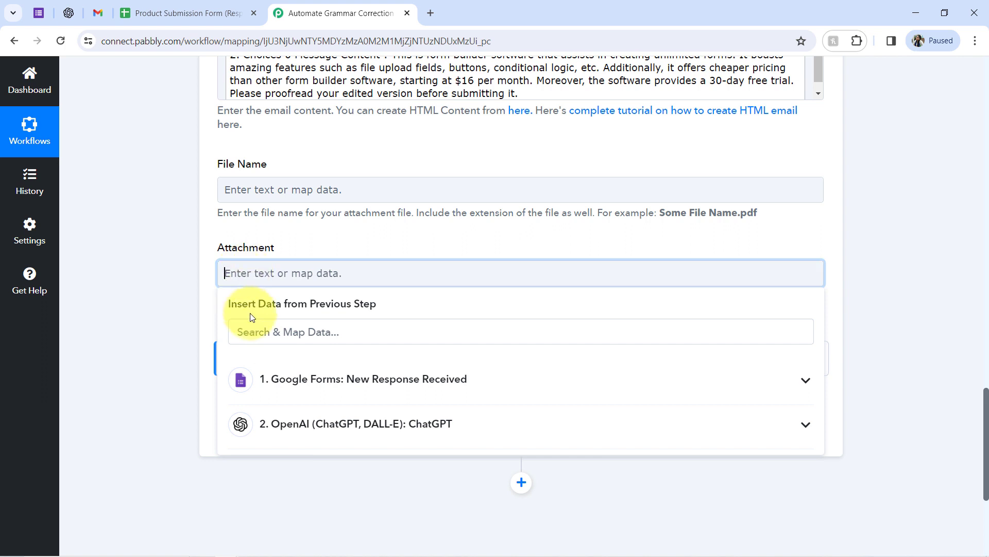
pyautogui.click(267, 315)
pyautogui.write('ima')
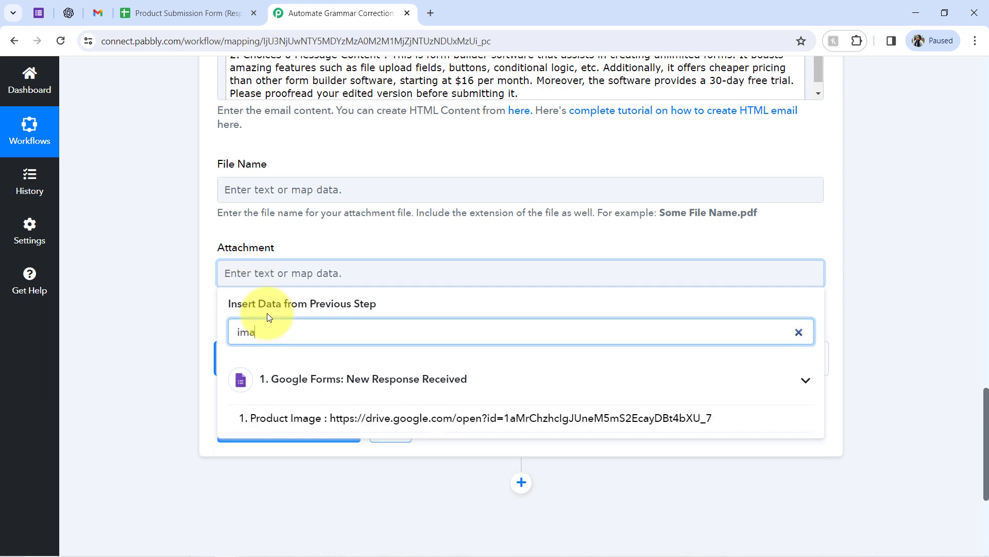
pyautogui.click(287, 417)
pyautogui.click(183, 332)
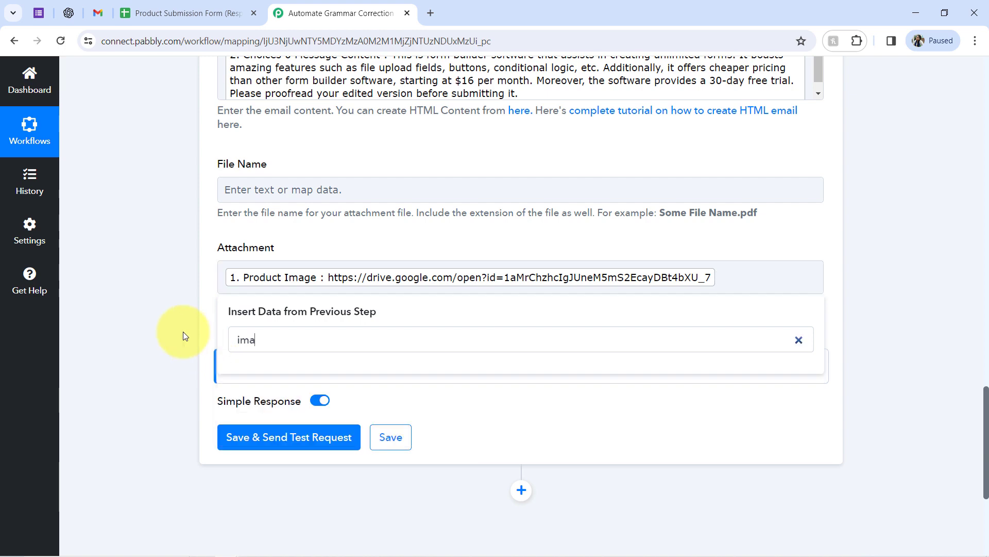
# Save the Gmail action, send a test request and check the result status in the received response
pyautogui.click(231, 436)
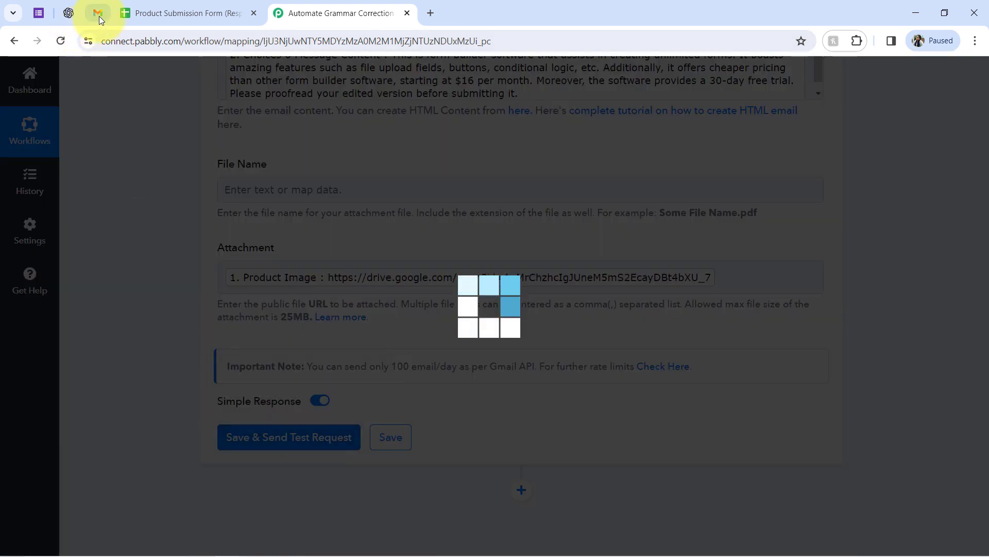
pyautogui.click(98, 15)
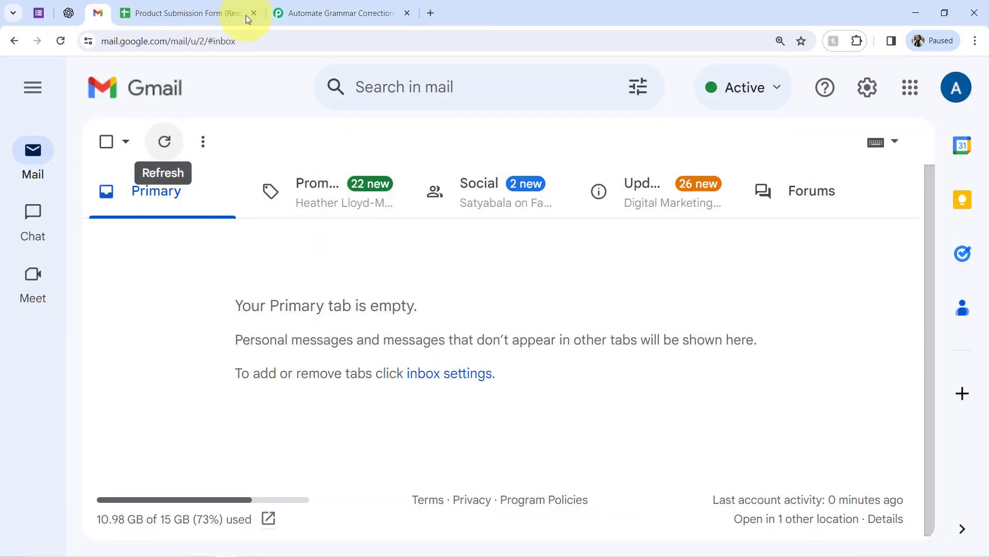
pyautogui.click(288, 13)
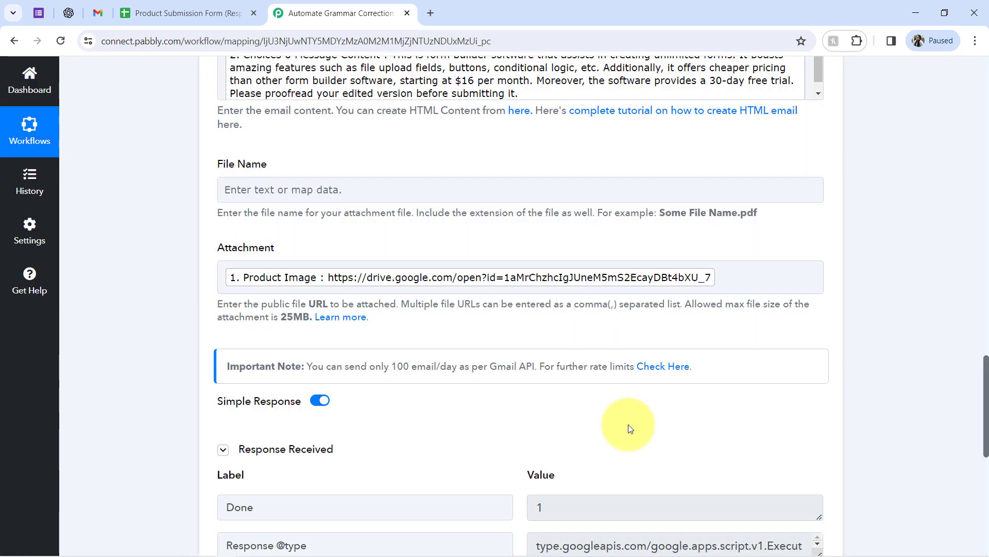
pyautogui.scroll(-8, 629, 428)
pyautogui.click(548, 129)
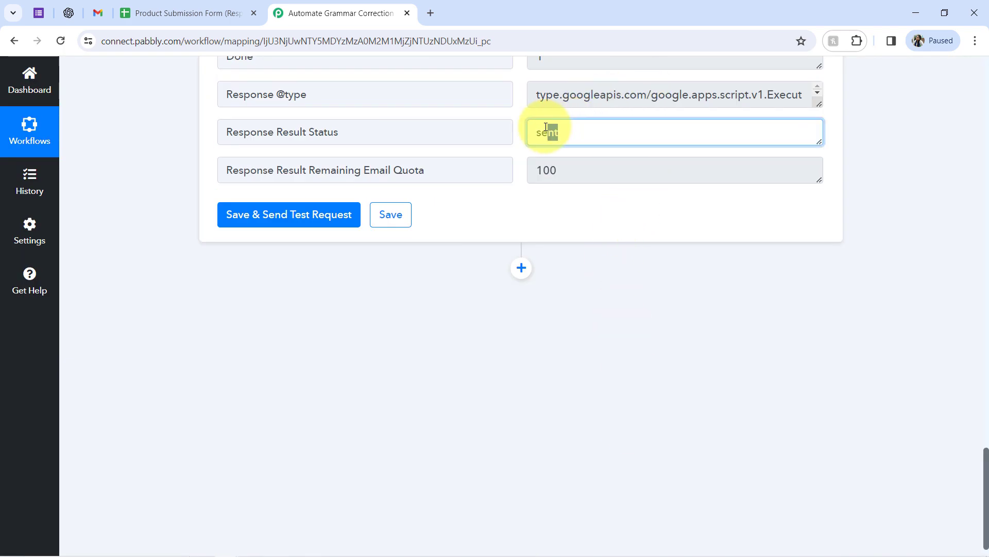
pyautogui.moveTo(558, 133); pyautogui.dragTo(542, 132)
# Switch to Gmail, open the test email from Pabbly Team and examine its submission details, original content and curated content
pyautogui.click(97, 14)
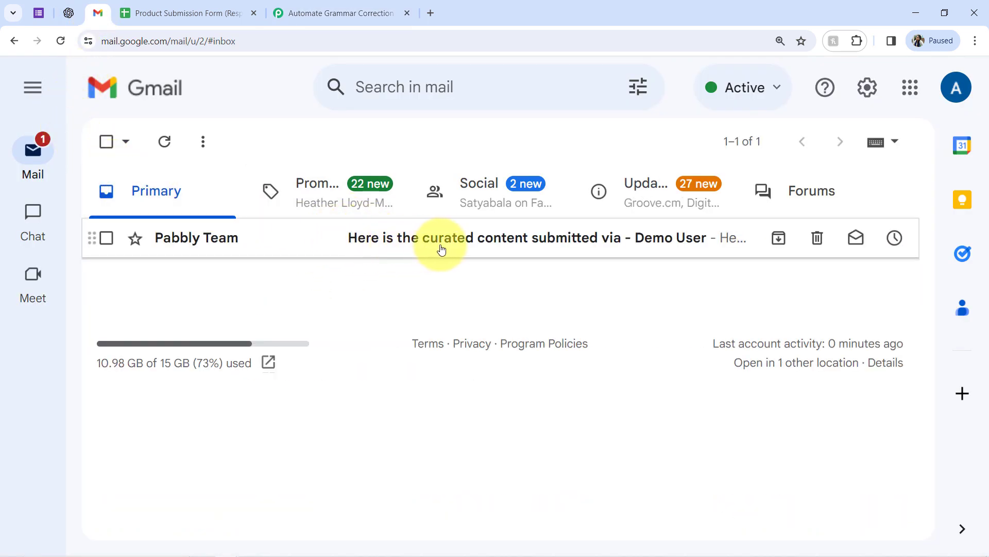
pyautogui.click(517, 239)
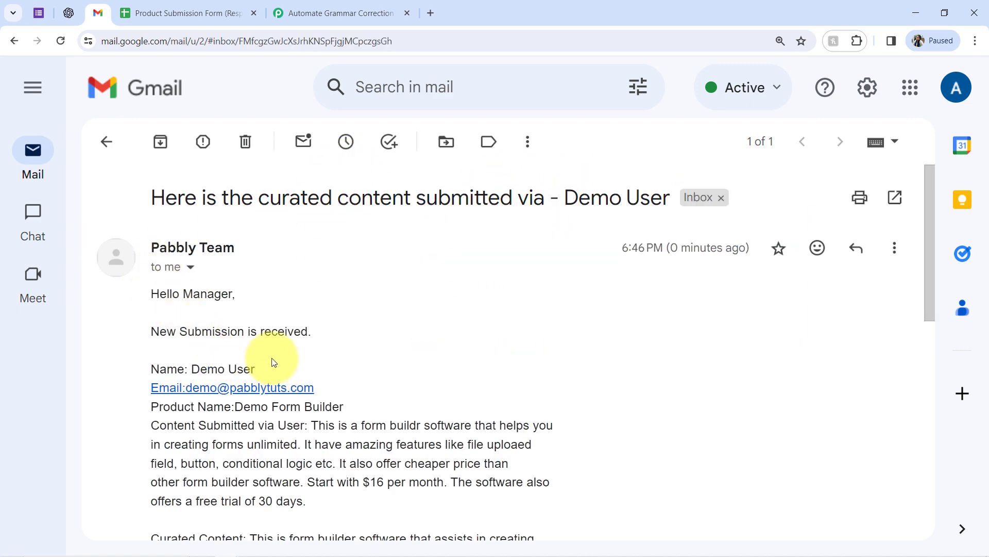
pyautogui.scroll(-3, 287, 242)
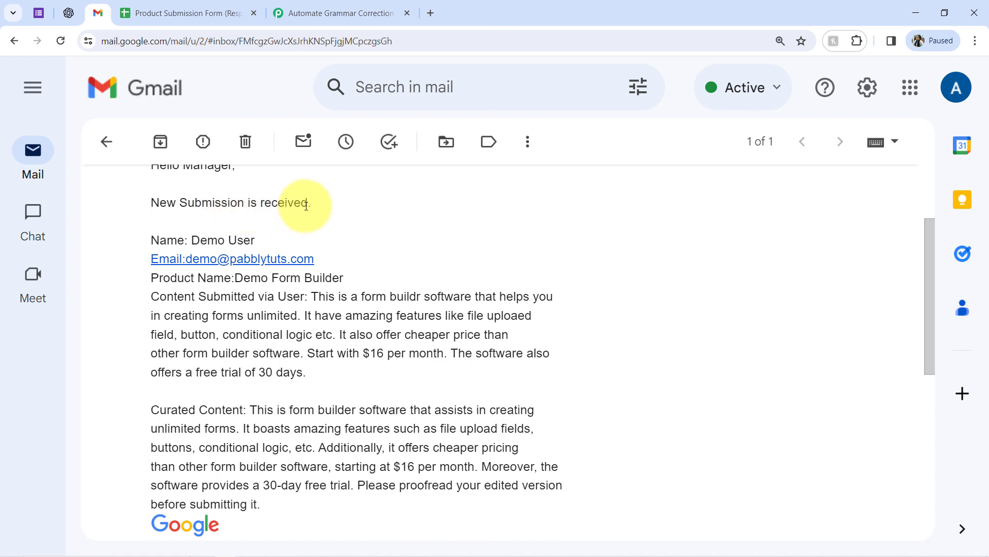
pyautogui.moveTo(177, 238); pyautogui.dragTo(224, 246)
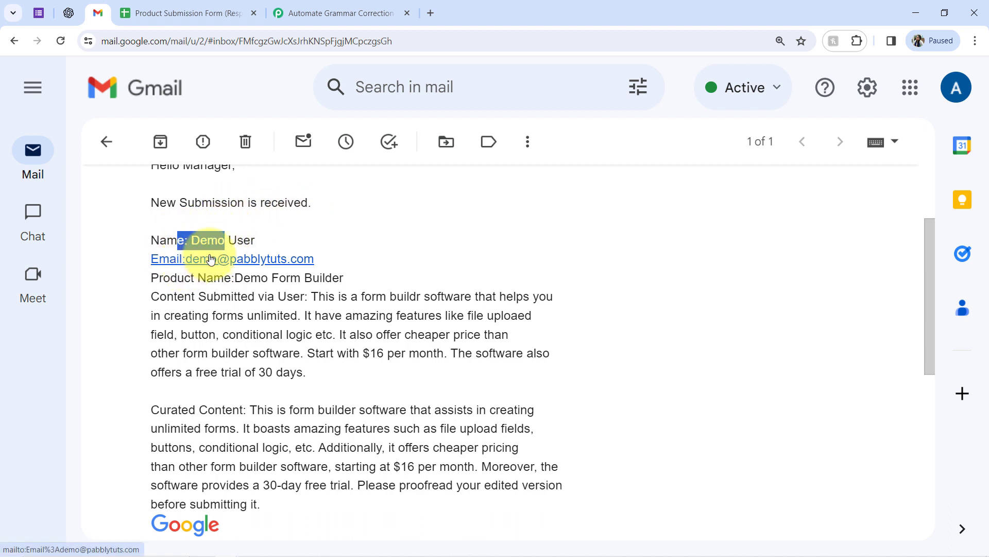
pyautogui.moveTo(207, 278); pyautogui.dragTo(344, 279)
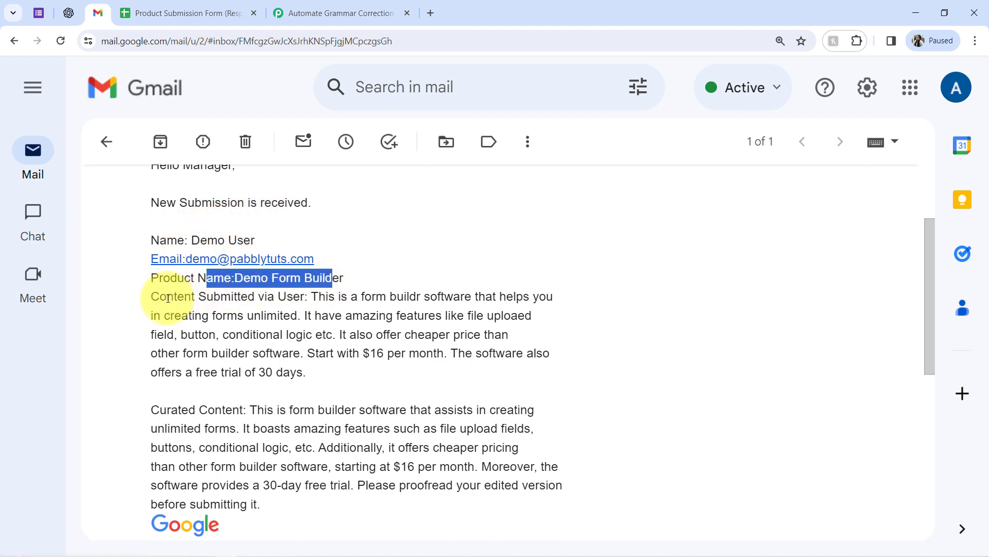
pyautogui.moveTo(166, 297); pyautogui.dragTo(301, 355)
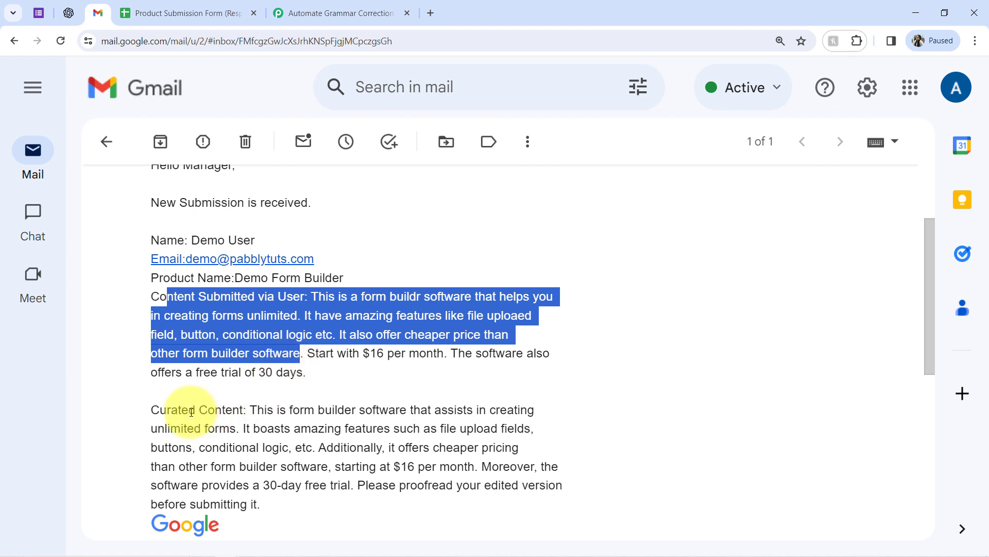
pyautogui.moveTo(189, 410); pyautogui.dragTo(234, 500)
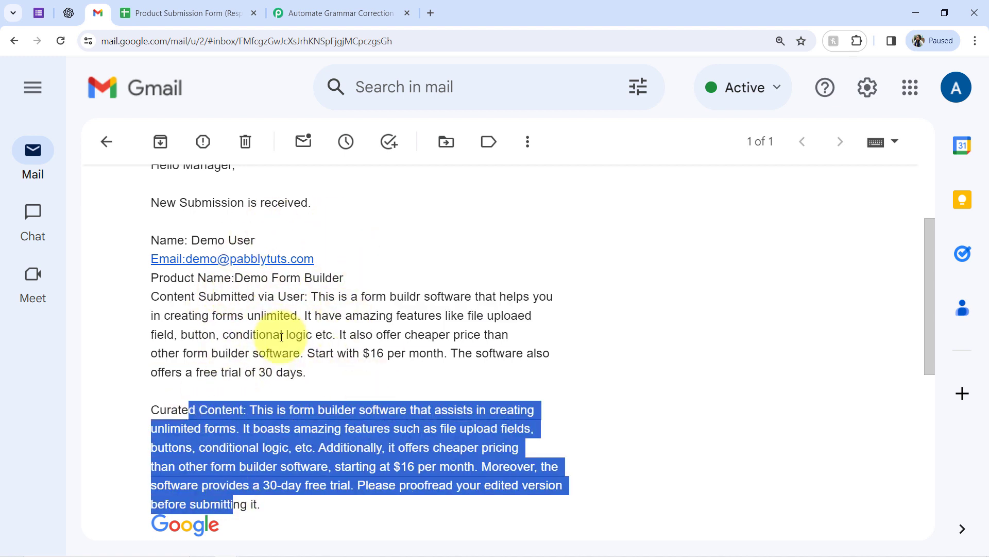
# Return to Pabbly Connect and collapse the Gmail Send Email action to review the whole workflow
pyautogui.click(306, 7)
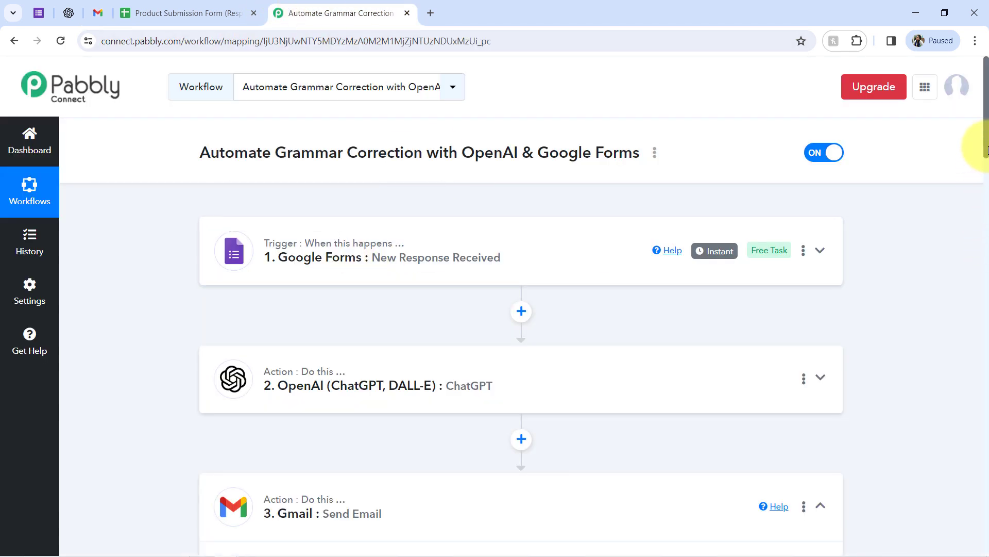
pyautogui.scroll(-3, 981, 159)
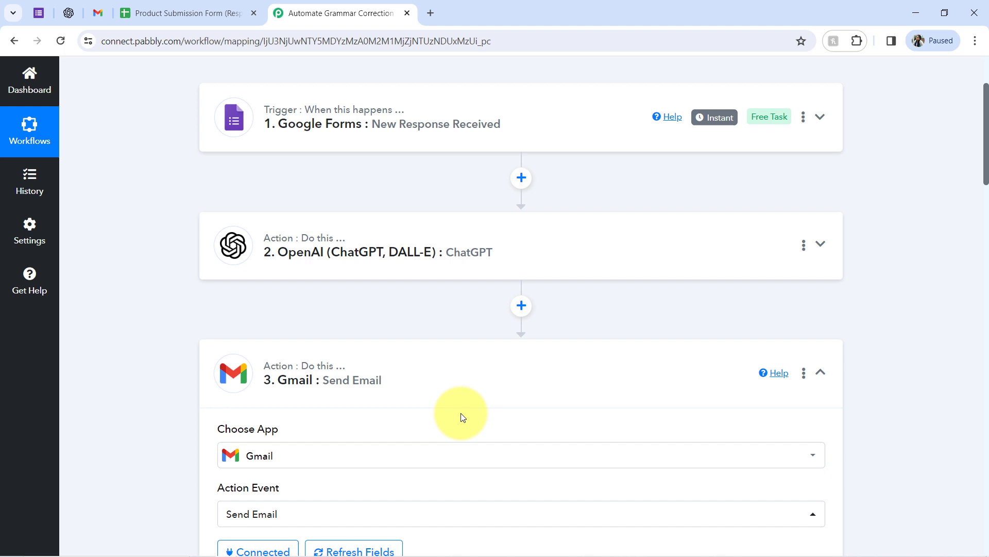
pyautogui.click(398, 392)
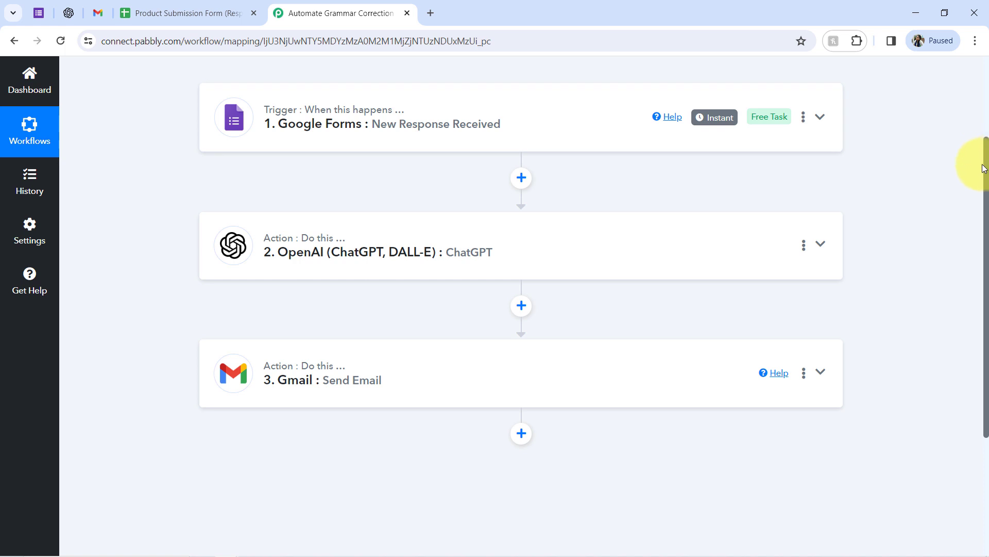
pyautogui.moveTo(987, 172); pyautogui.dragTo(972, 96)
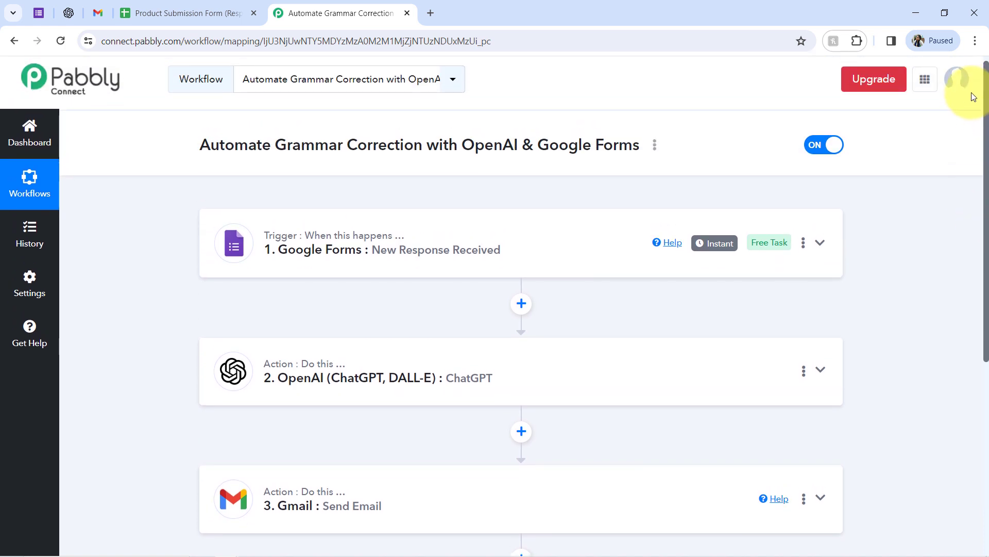
# Copy the share link of the "Automate Grammar Correction with OpenAI & Google Forms" workflow and close the sharing dialog
pyautogui.click(654, 146)
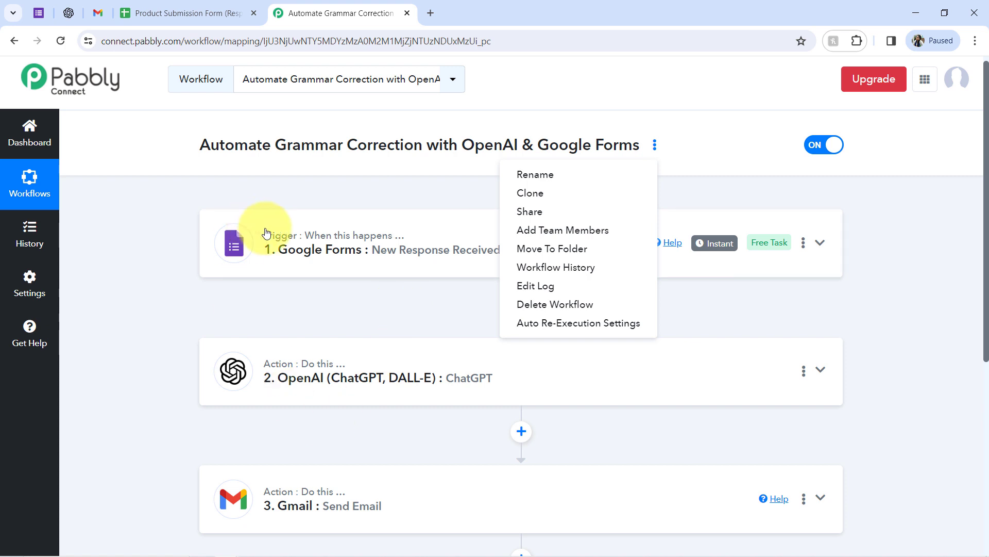
pyautogui.click(522, 212)
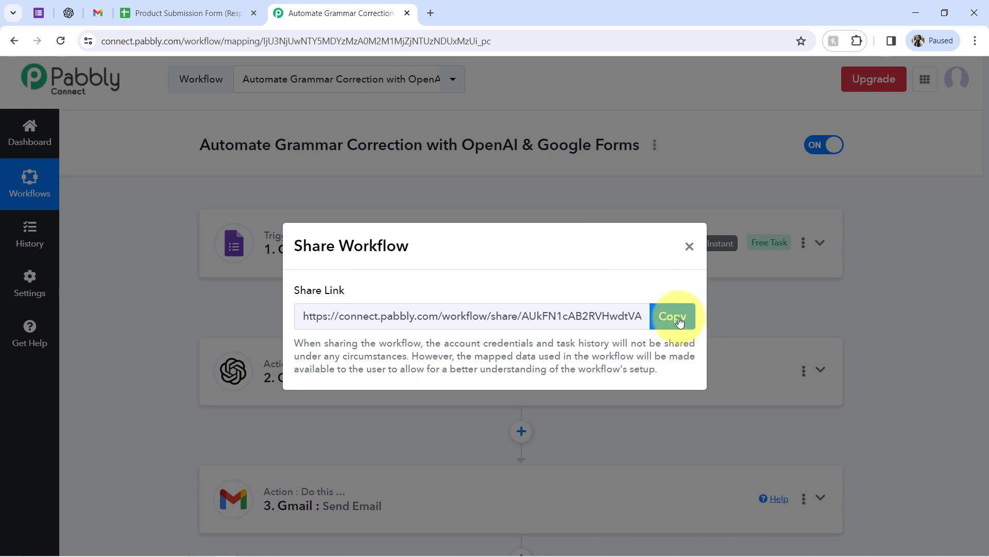
pyautogui.click(656, 328)
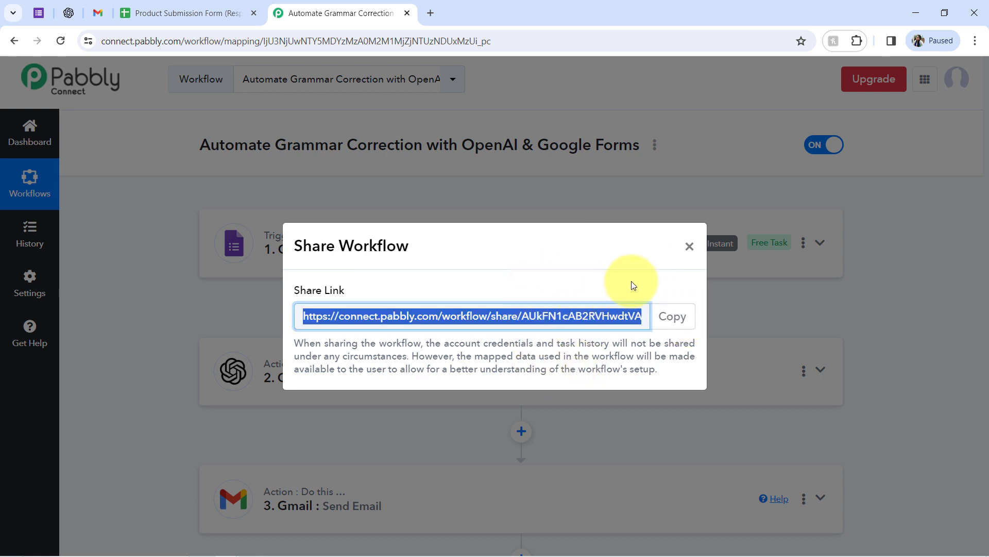
pyautogui.click(689, 248)
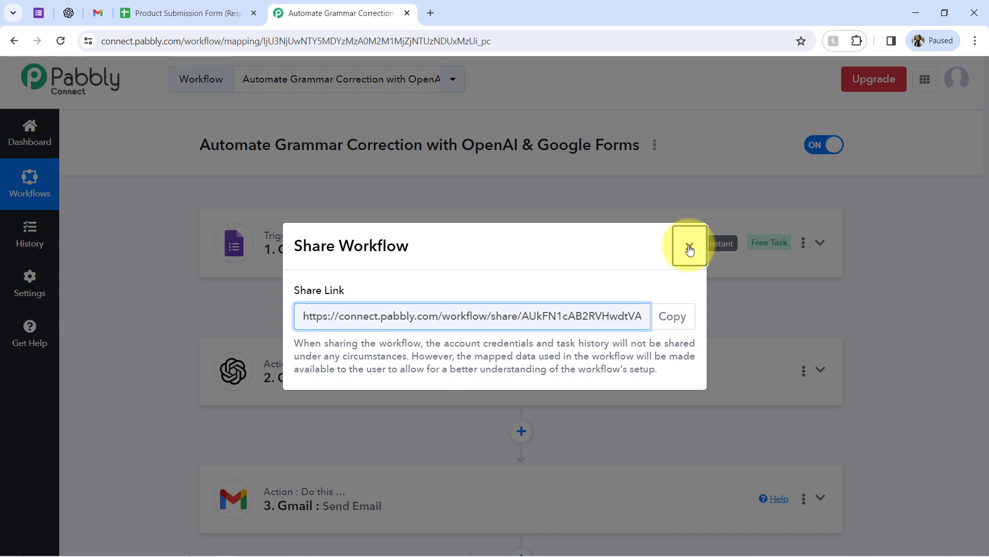